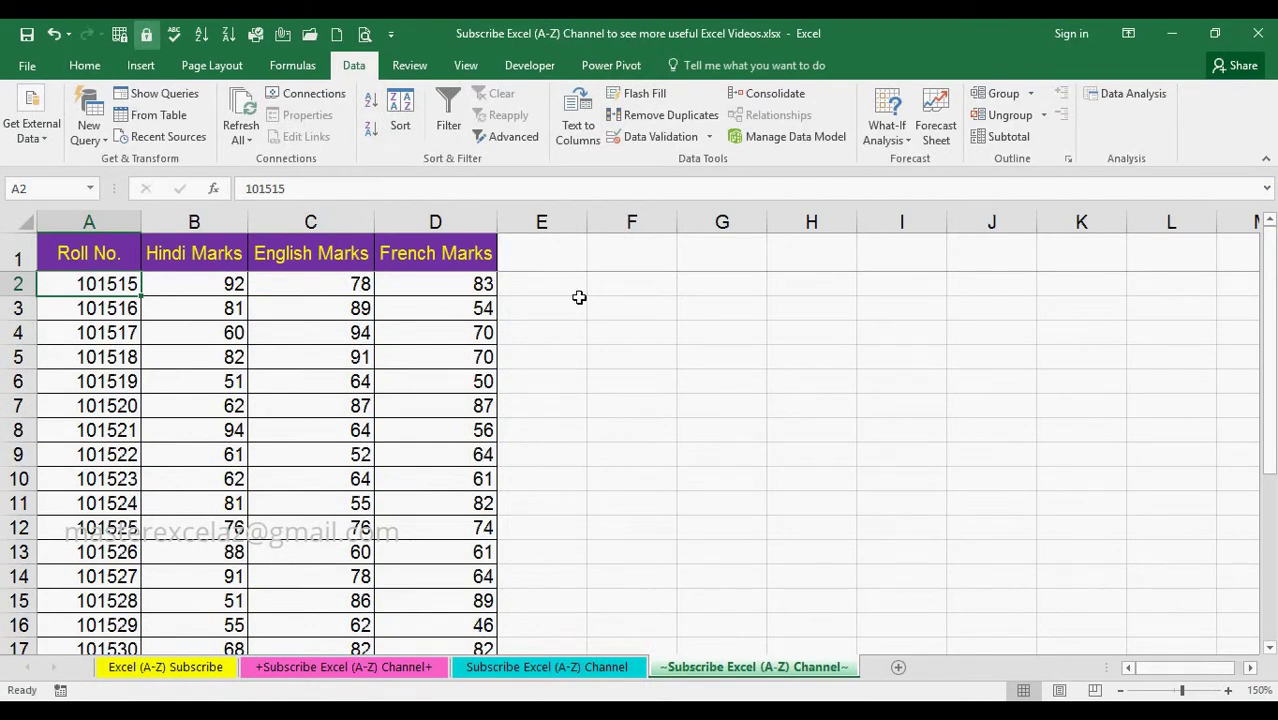
Step: From the Data tab, open the Data Analysis tool list to pick Descriptive Statistics
click(357, 68)
click(1136, 99)
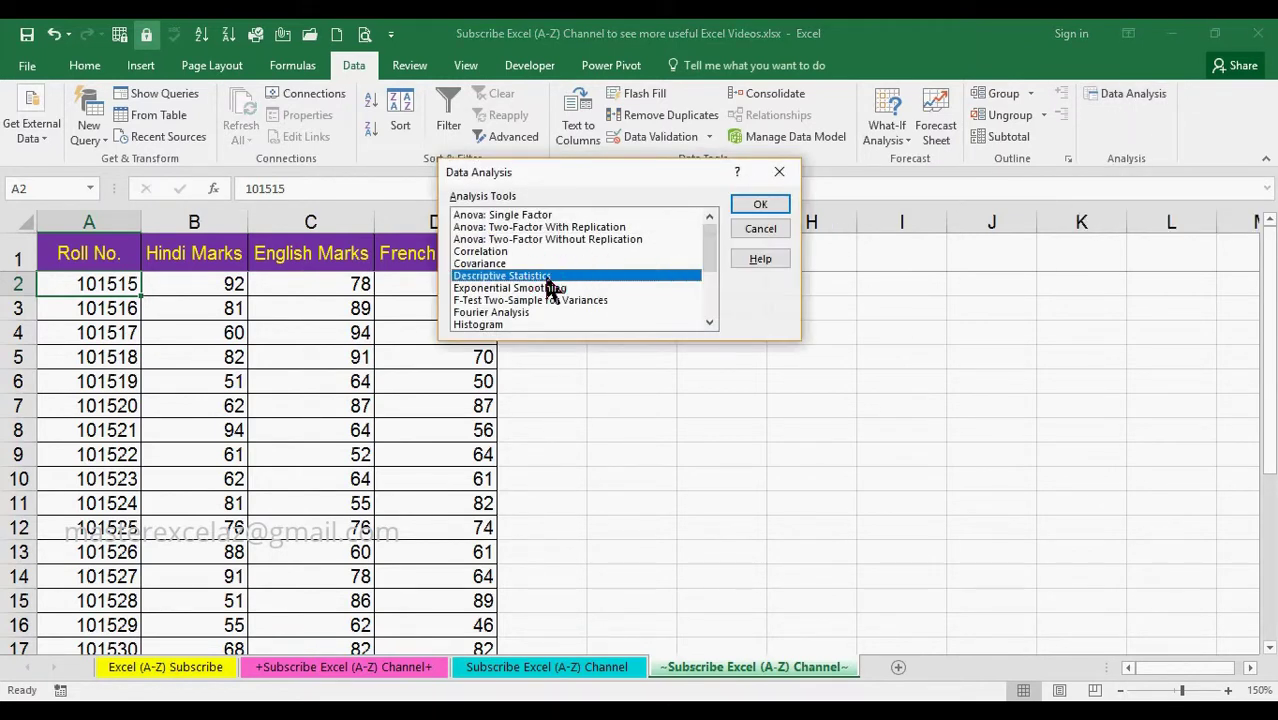
Step: Set Descriptive Statistics to input $C$1:$C$21 with labels, output at $F$2, summary statistics
click(760, 203)
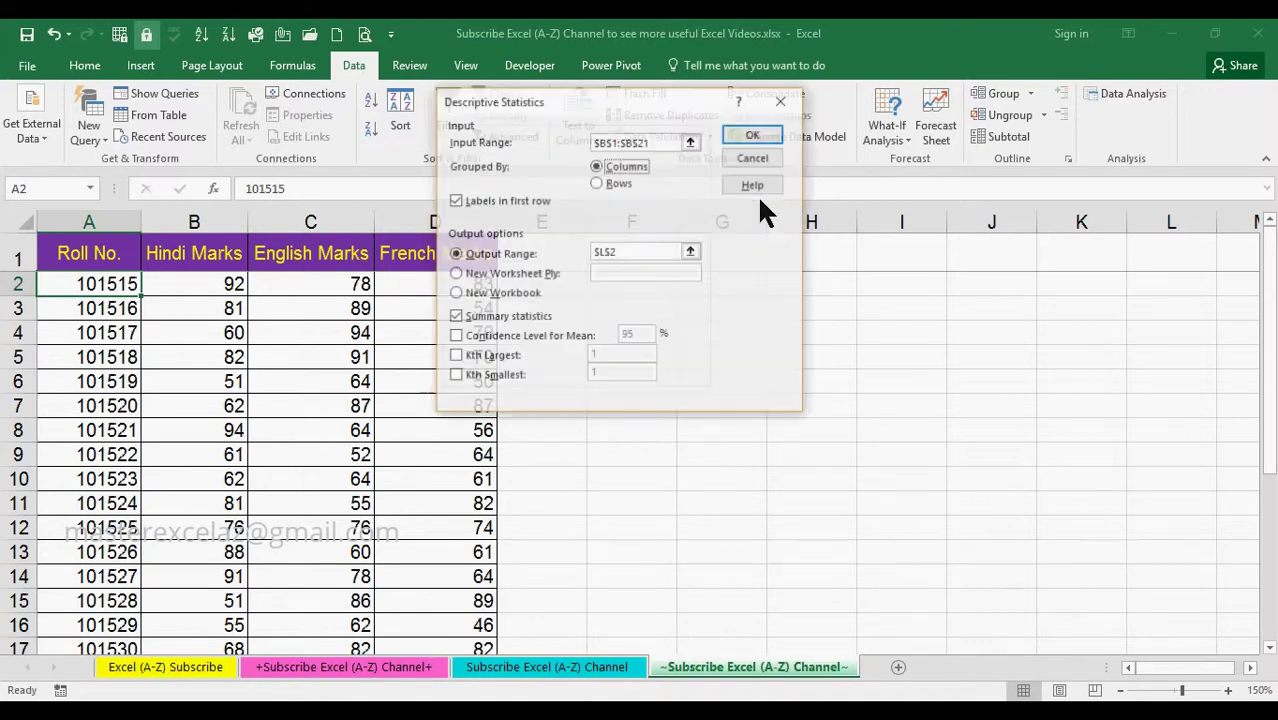
click(661, 147)
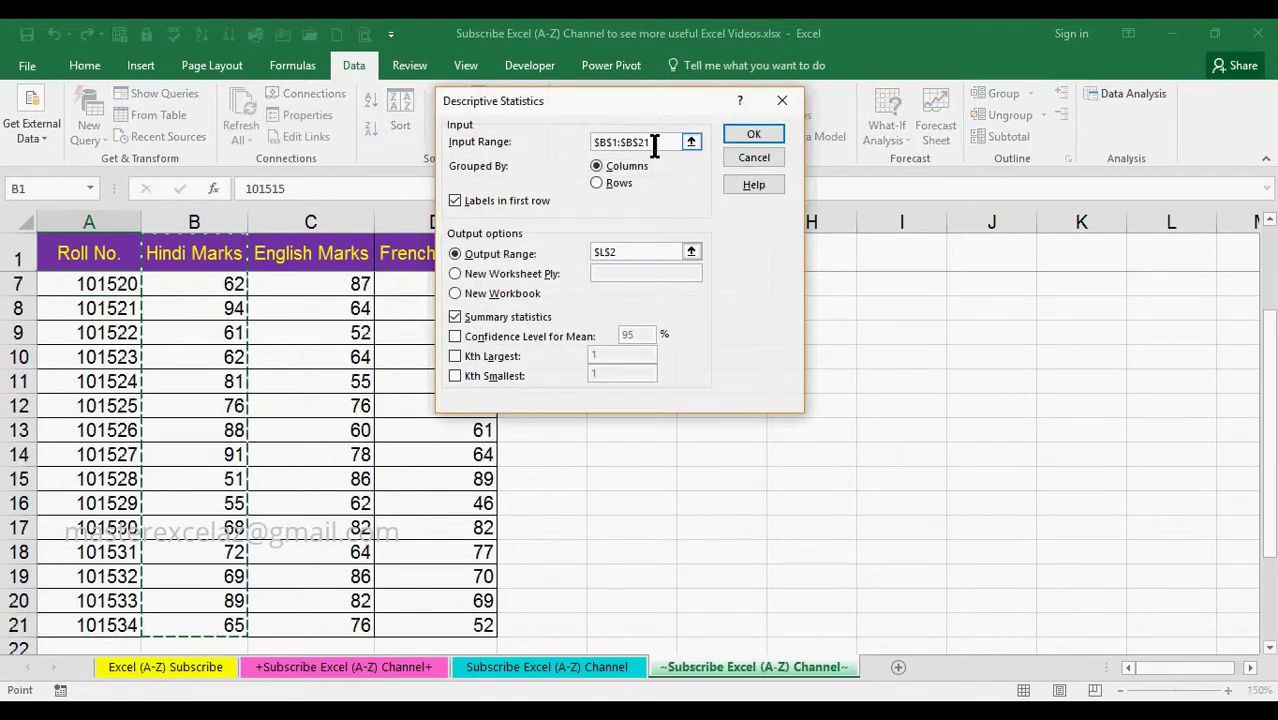
click(310, 257)
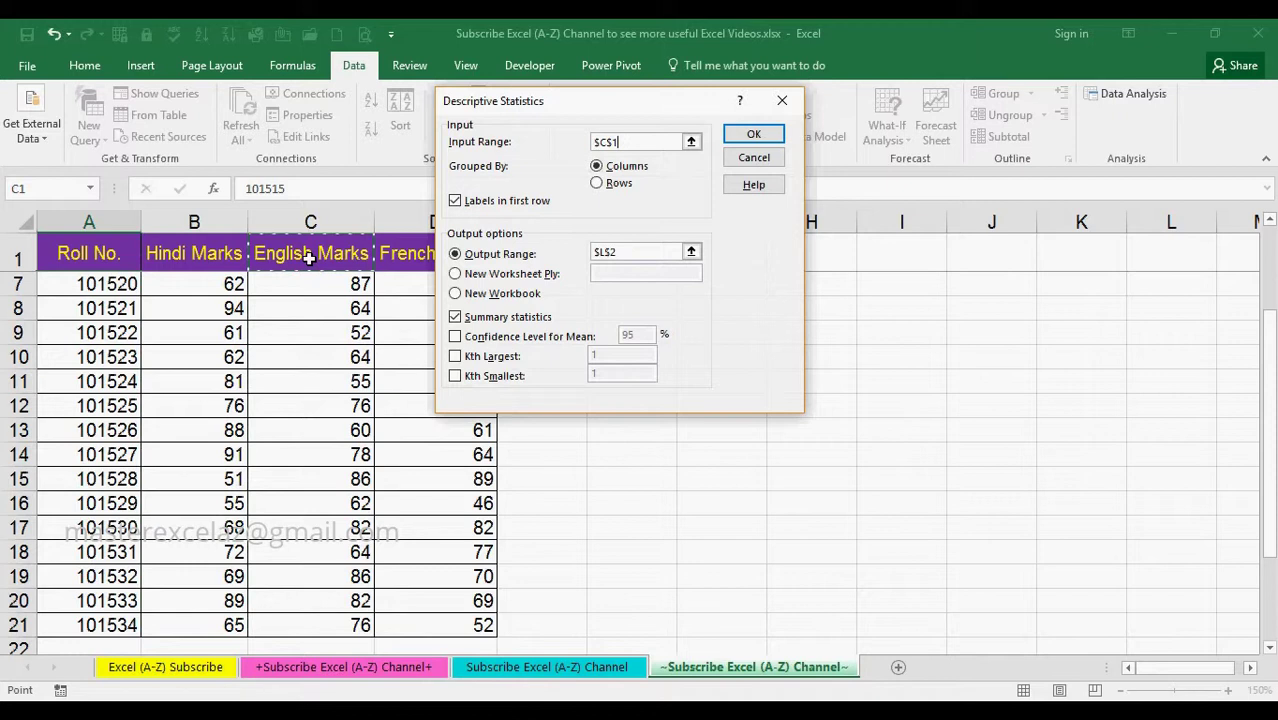
key(shift+Down)
key(shift+Down)
key(shift+Down)
key(shift+Up)
key(shift+Up)
key(shift+Up)
key(shift+Up)
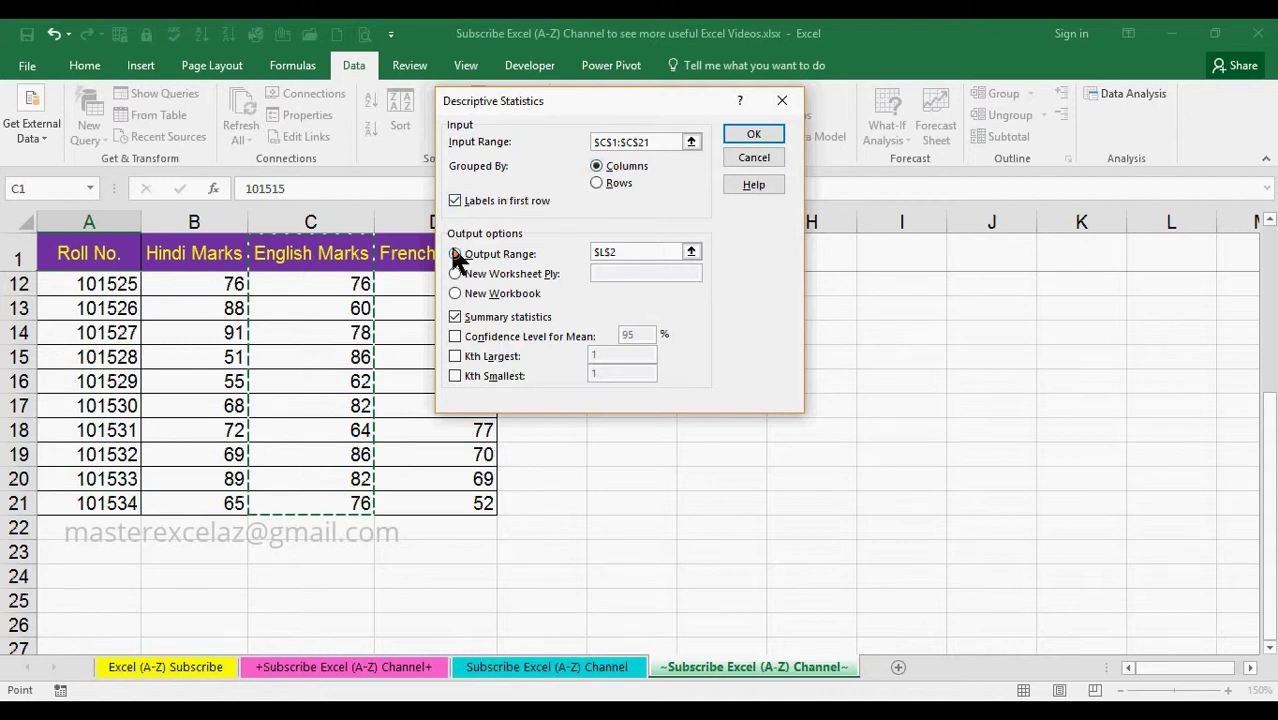
click(612, 252)
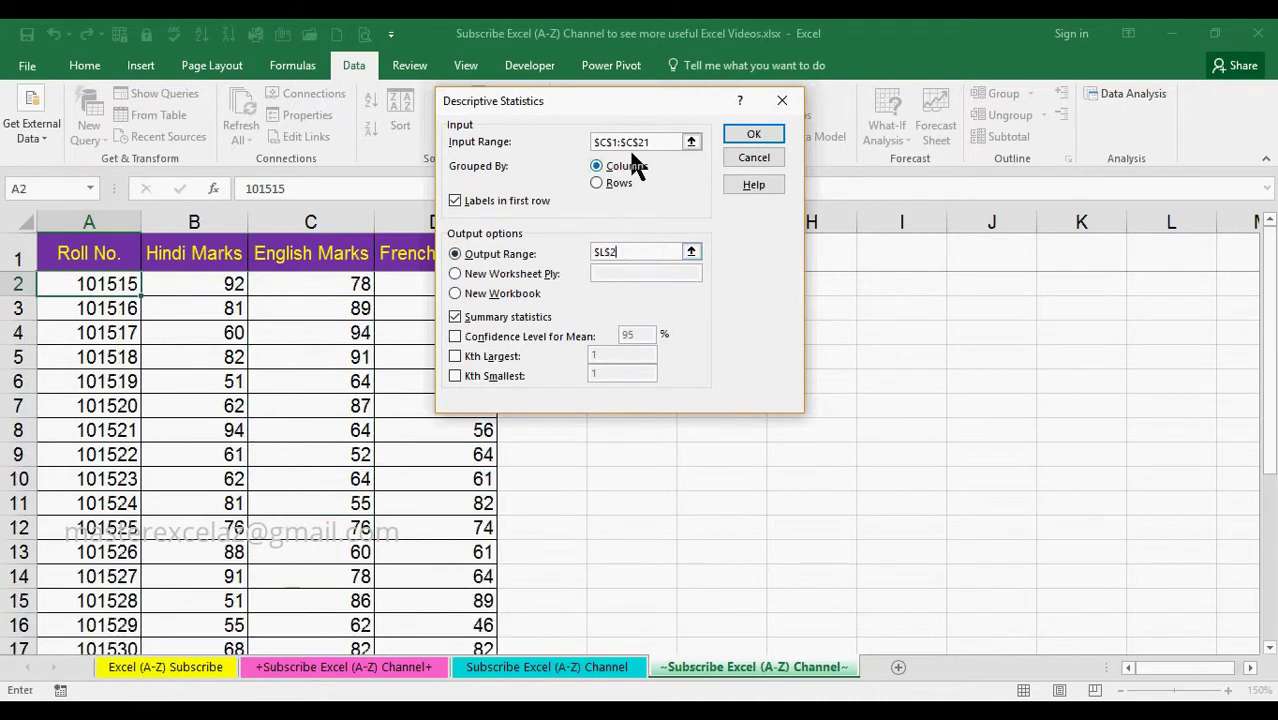
drag(694, 100, 1166, 217)
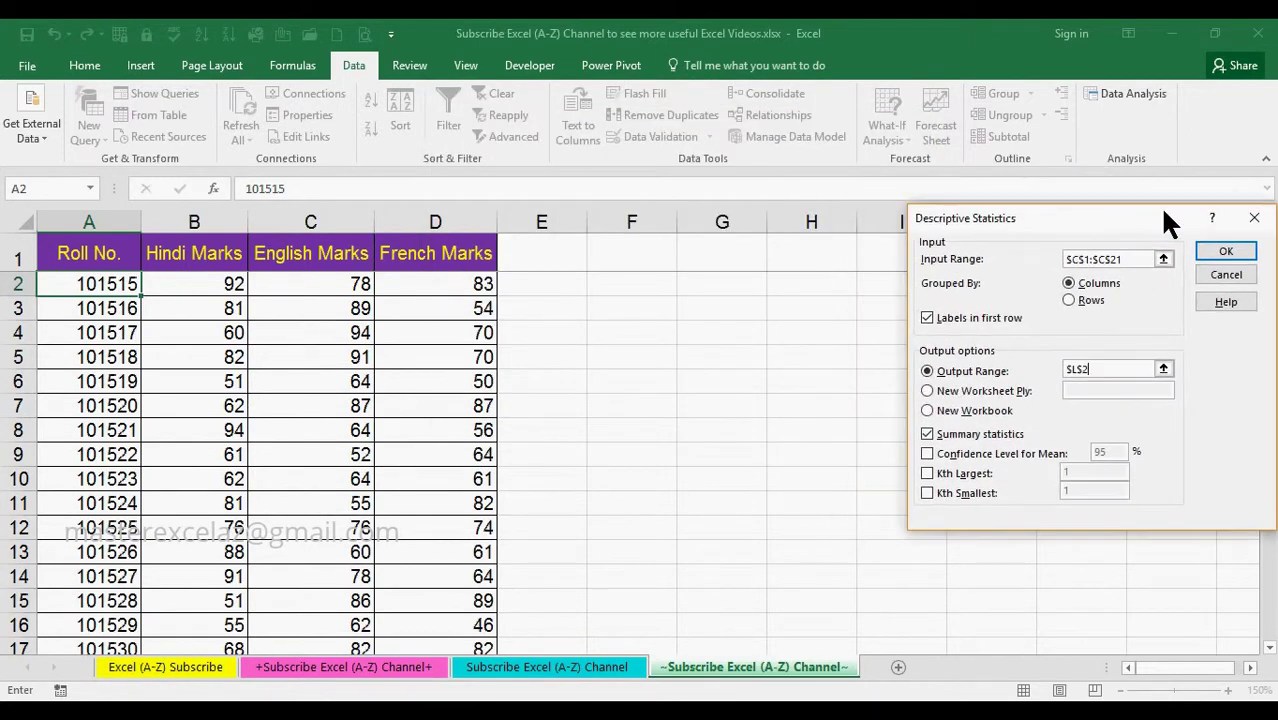
click(640, 290)
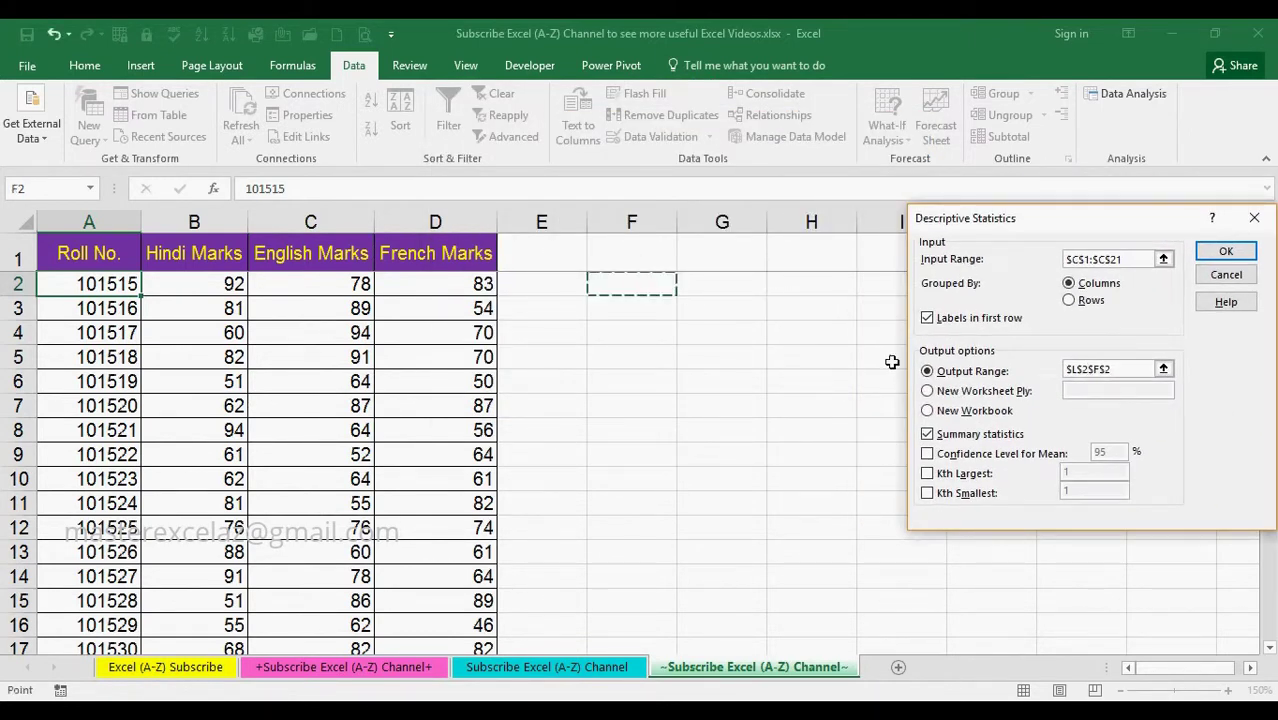
drag(1120, 368, 1056, 368)
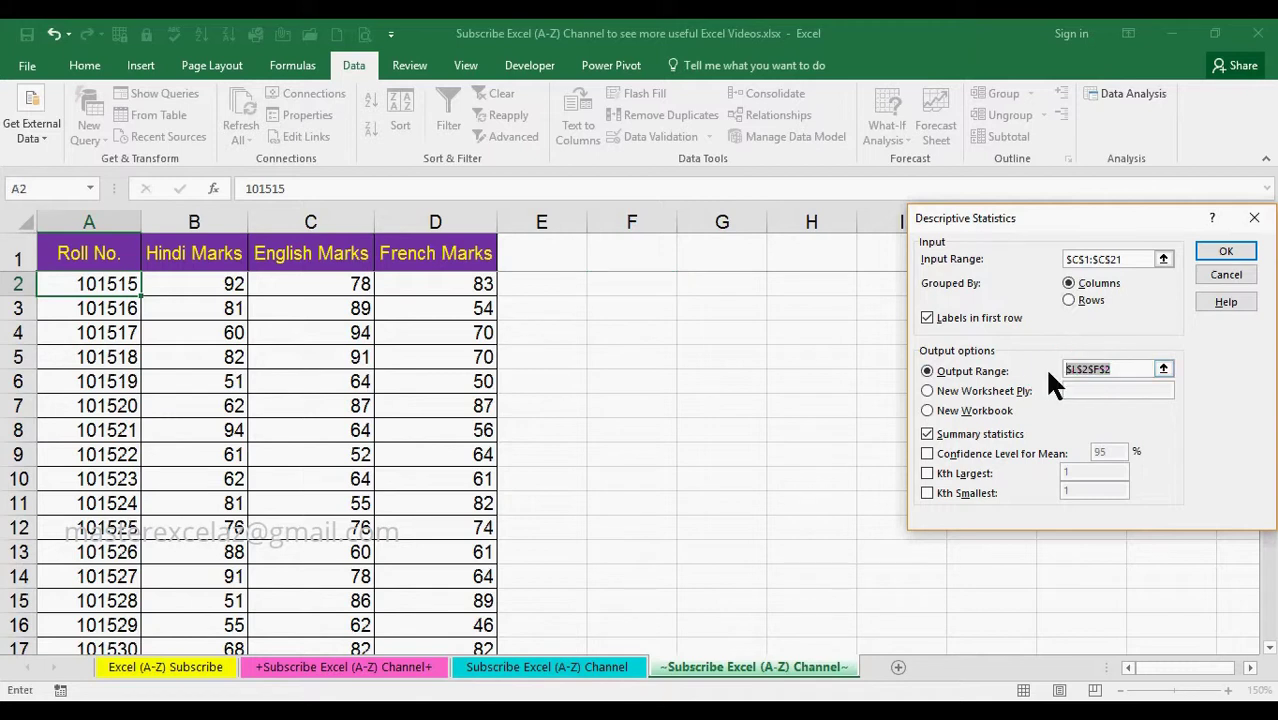
click(635, 293)
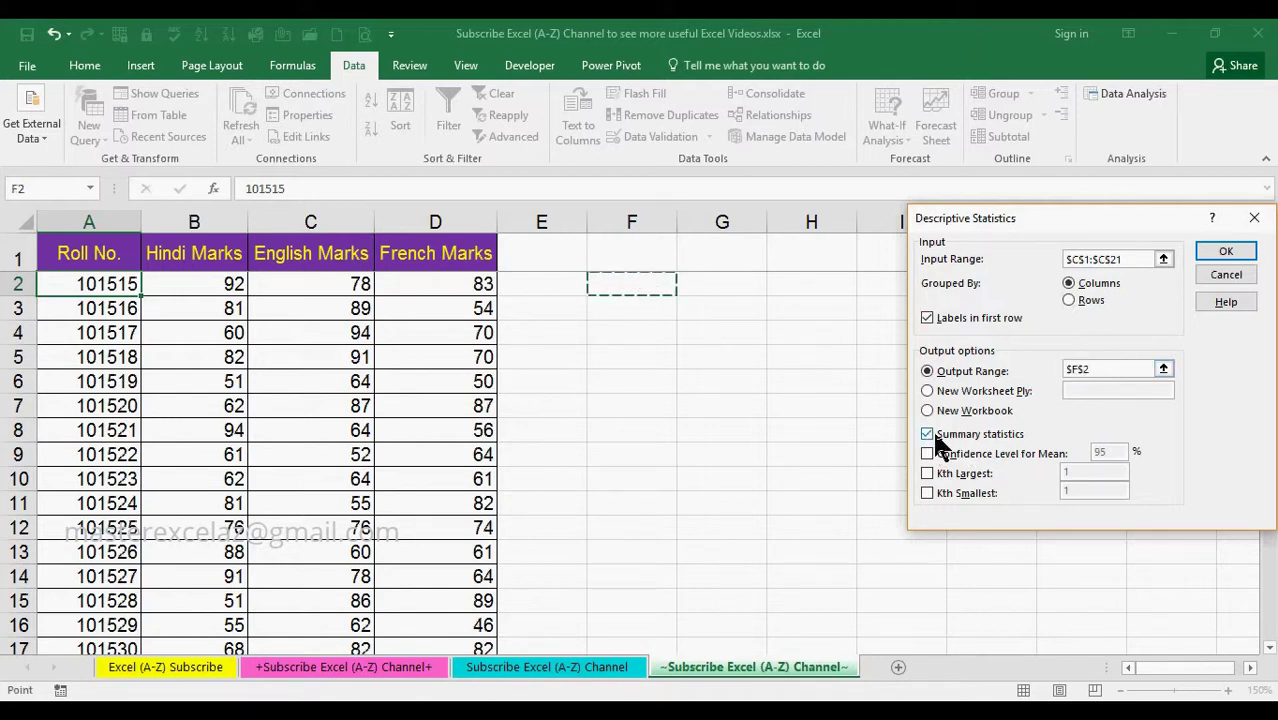
Step: Generate the English Marks statistics table and AutoFit columns F and G
click(1204, 257)
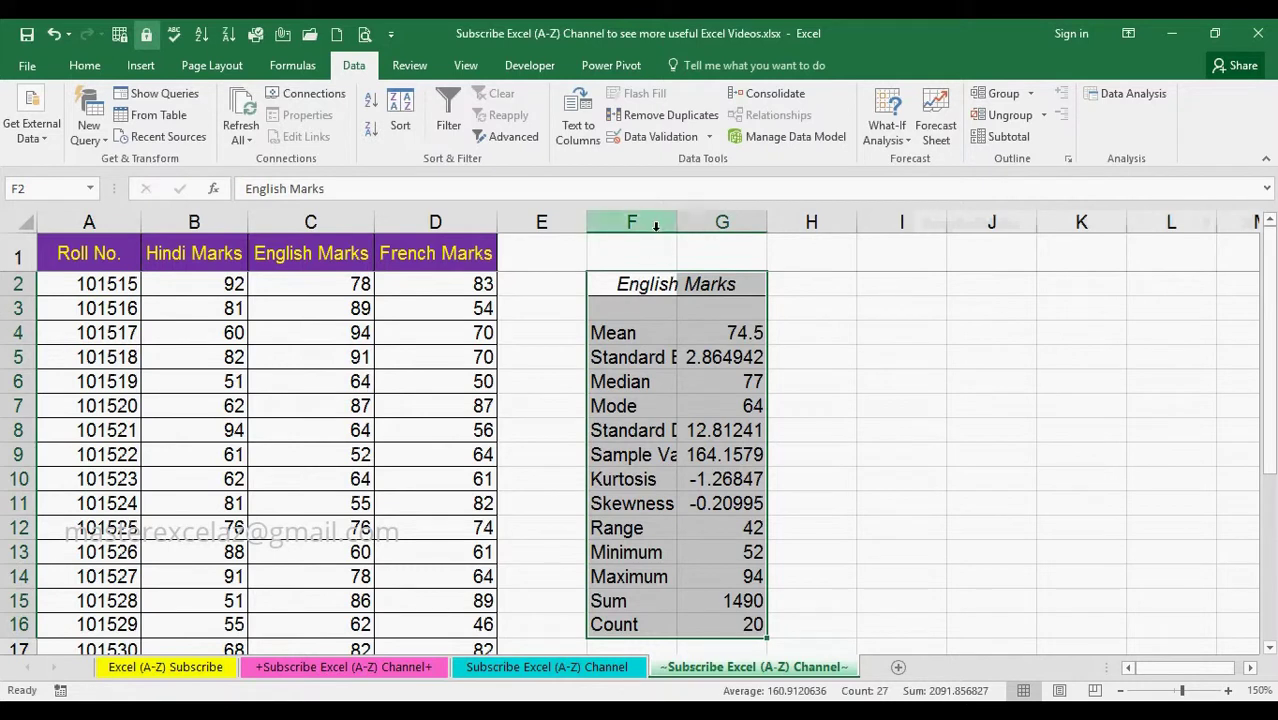
drag(659, 221, 696, 221)
double_click(677, 221)
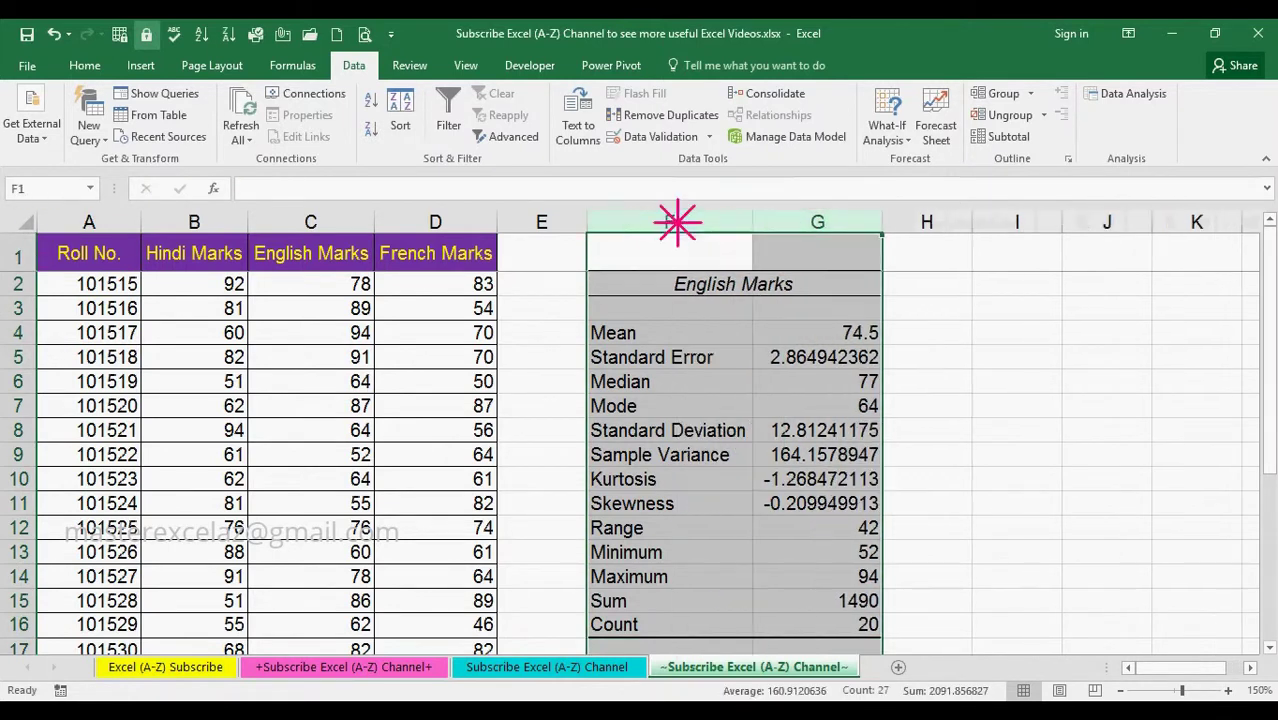
Step: Review the English Marks title in F2:G2, the C1 header and the Mean row F4:G4
click(730, 337)
click(705, 283)
drag(705, 283, 776, 283)
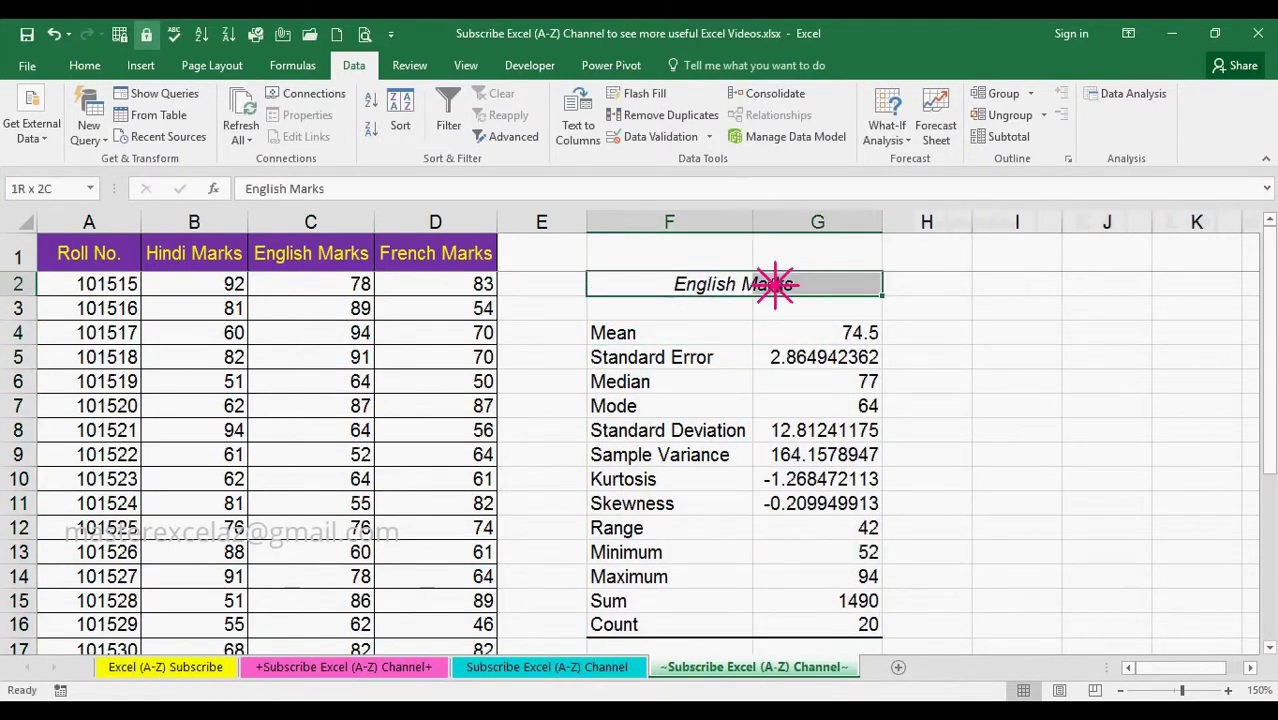
click(325, 254)
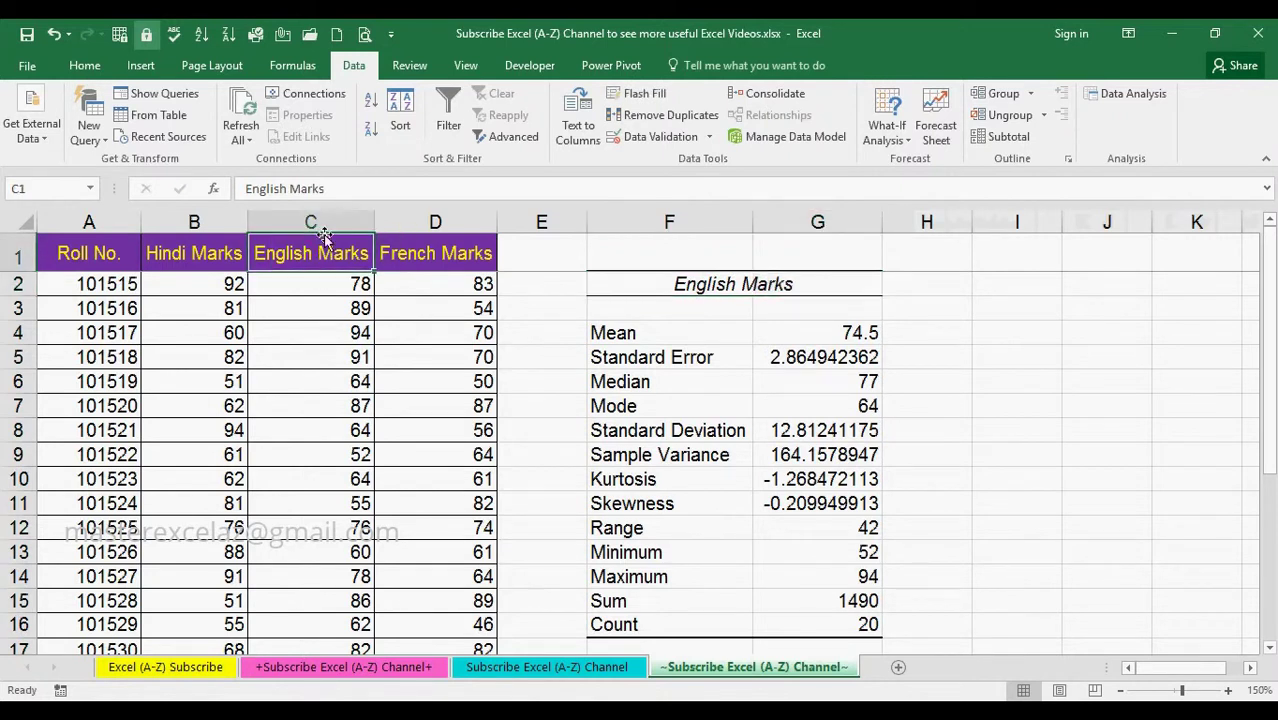
click(325, 221)
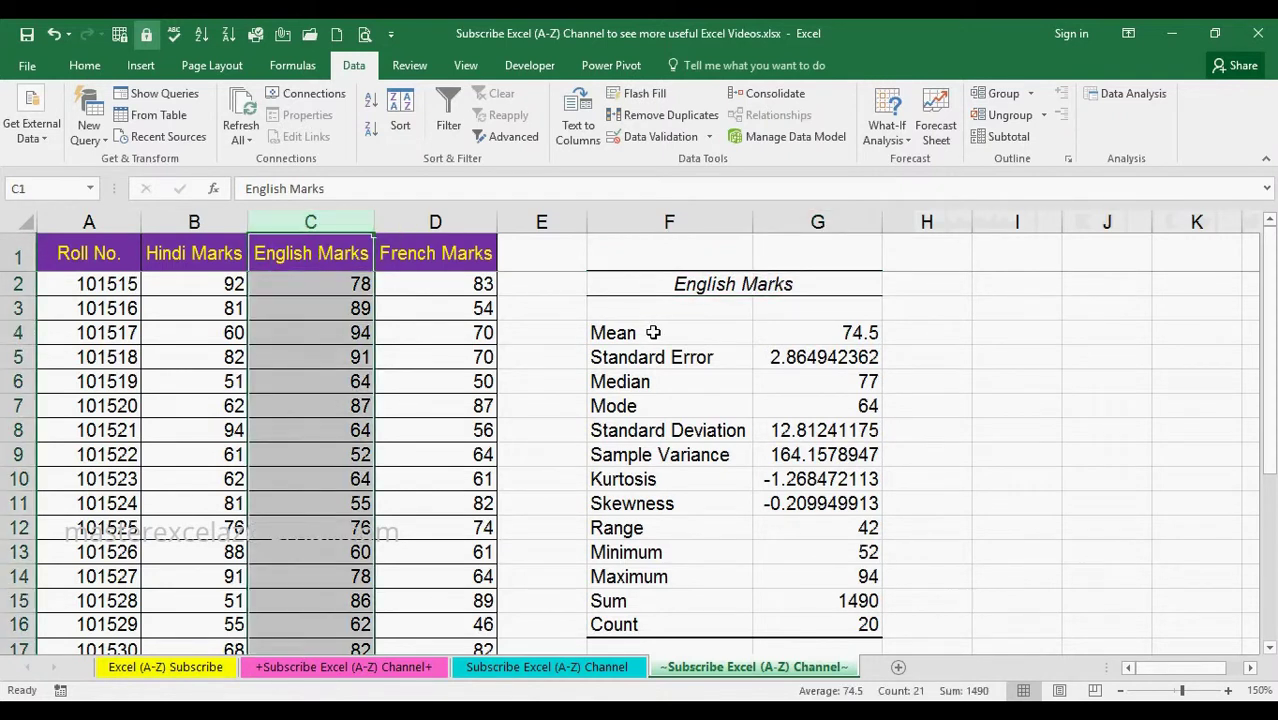
click(651, 332)
drag(653, 331, 827, 325)
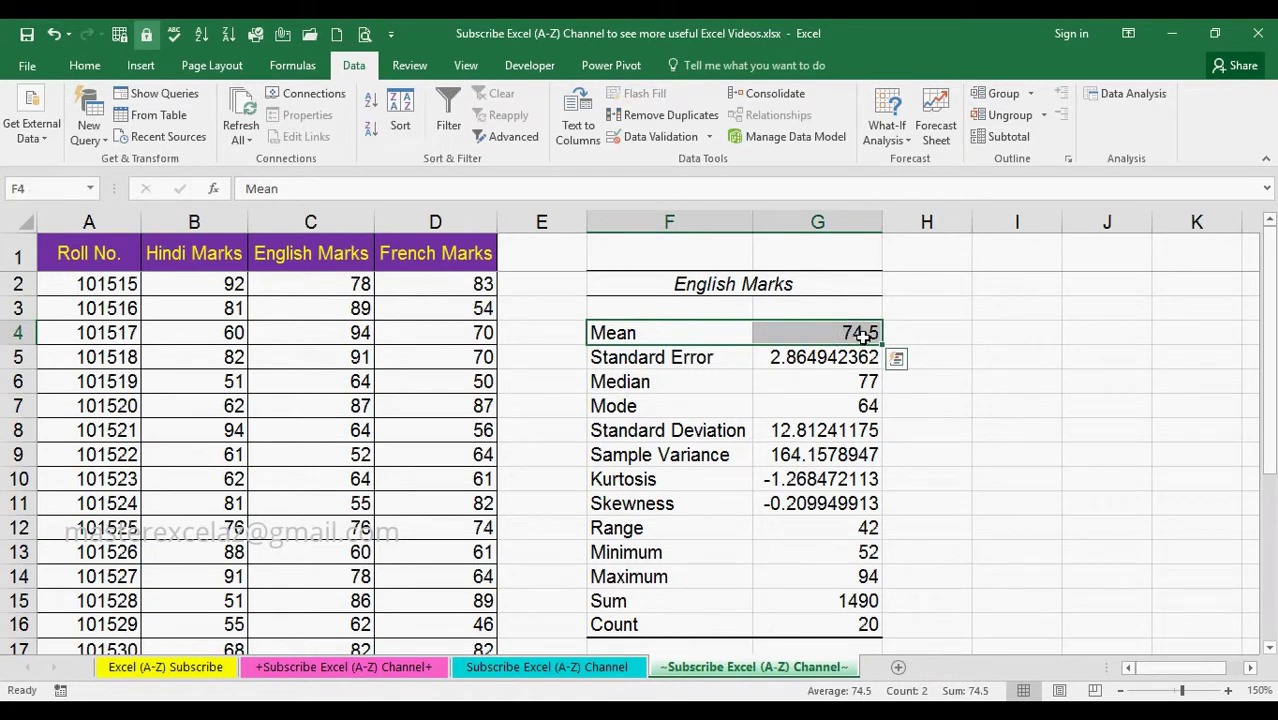
Step: Review Standard Error, Median 77, Mode 64, Standard Deviation, Sample Variance and Kurtosis values
click(712, 354)
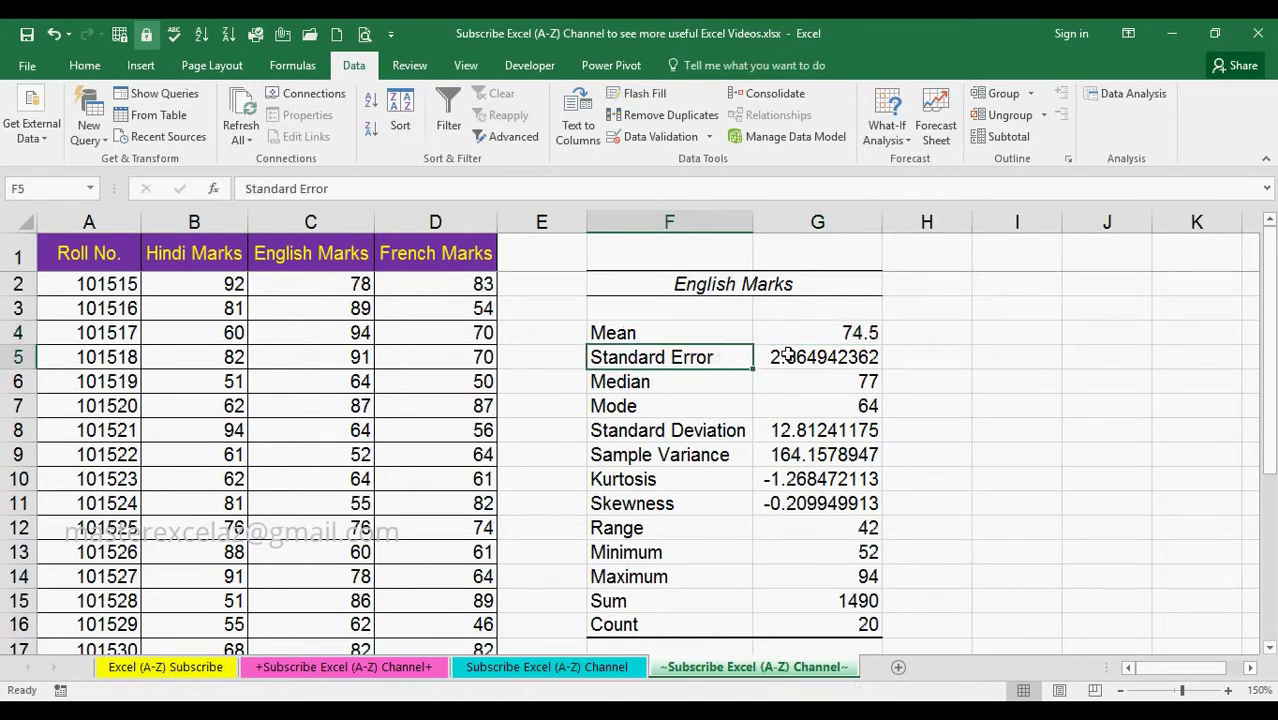
click(818, 358)
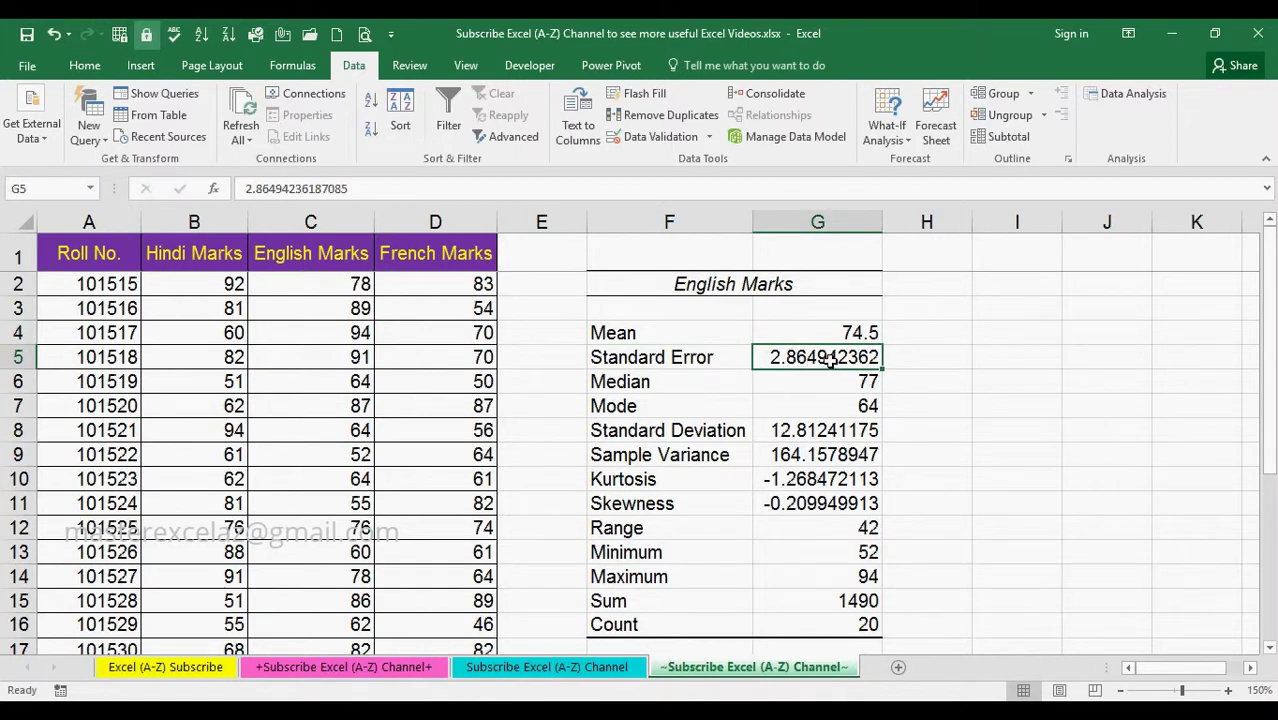
click(628, 383)
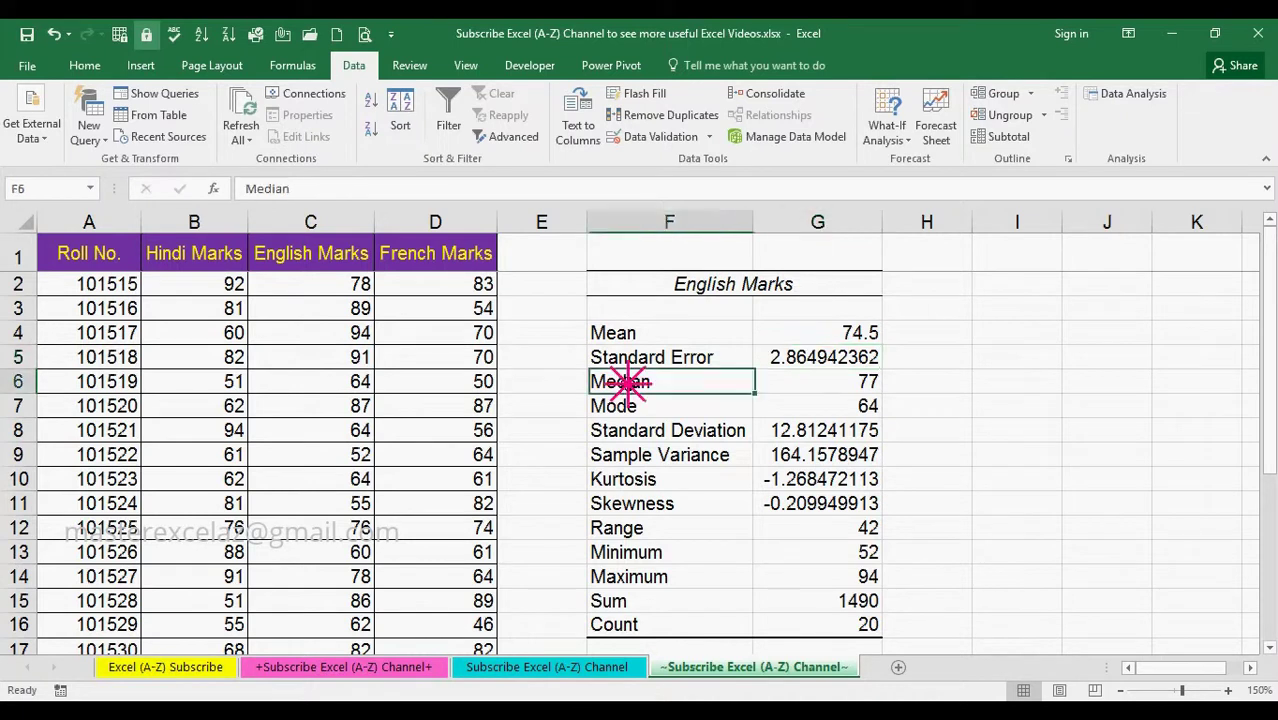
click(868, 380)
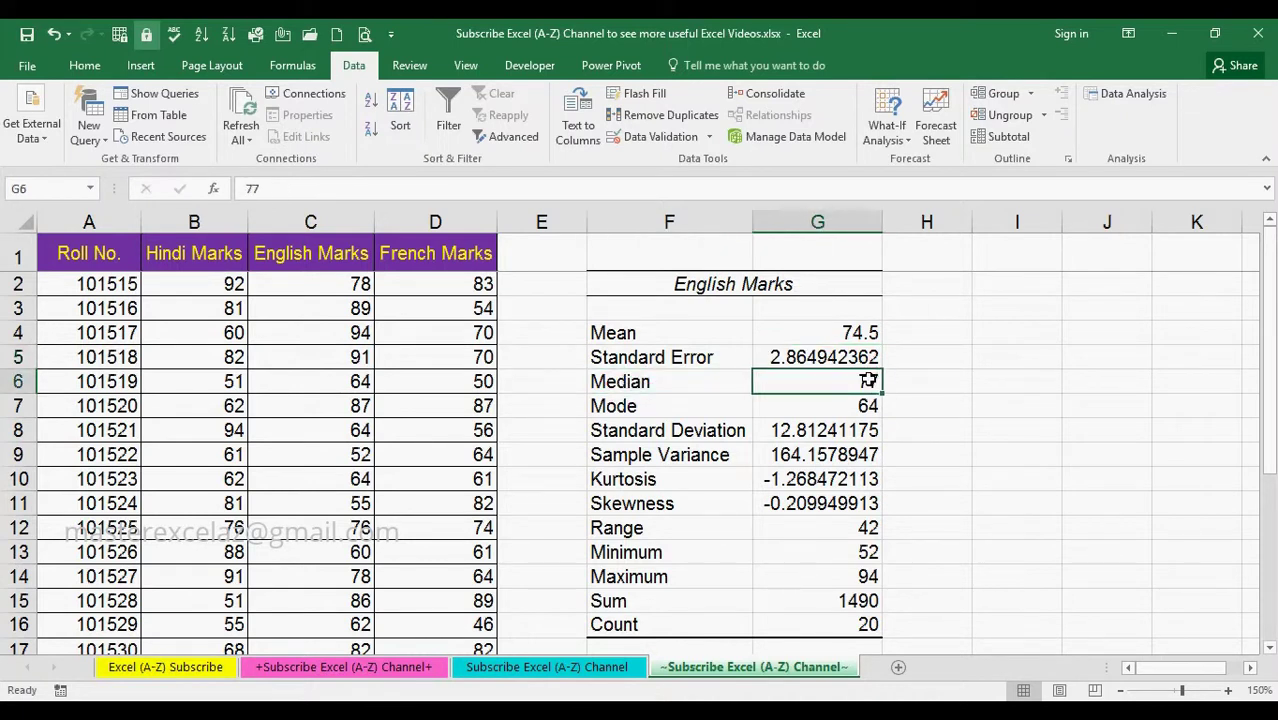
click(648, 406)
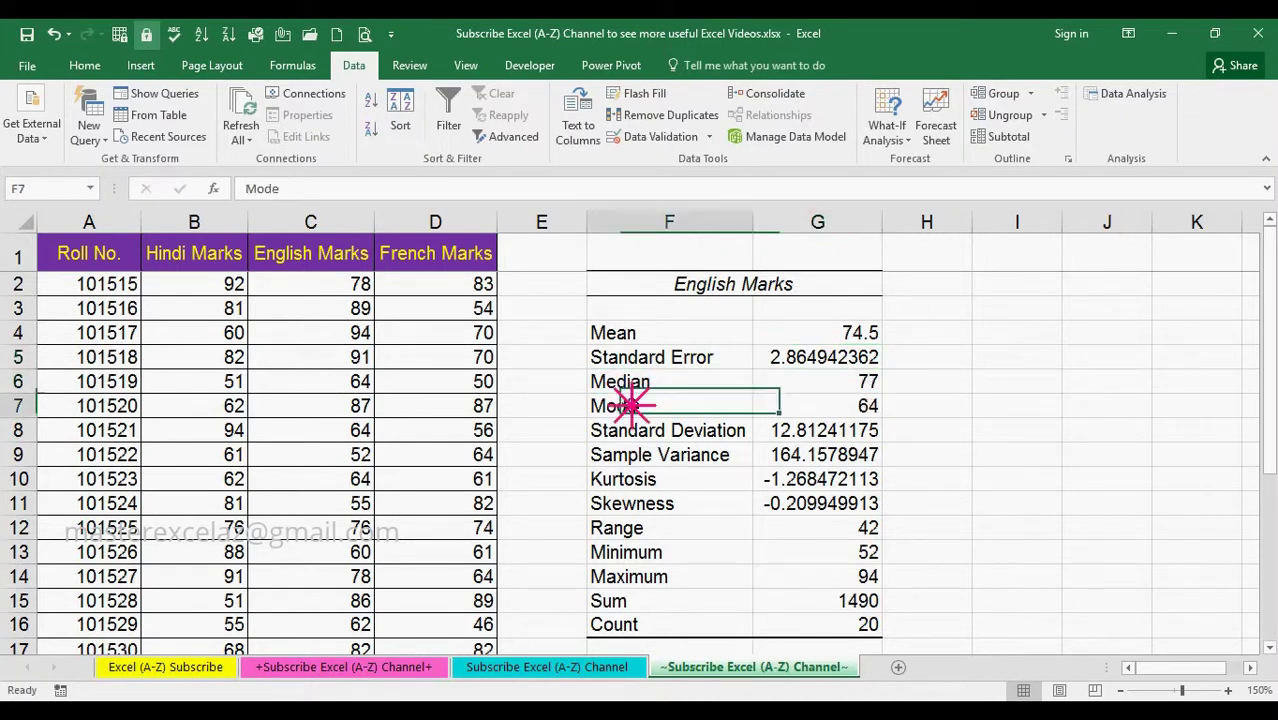
click(852, 406)
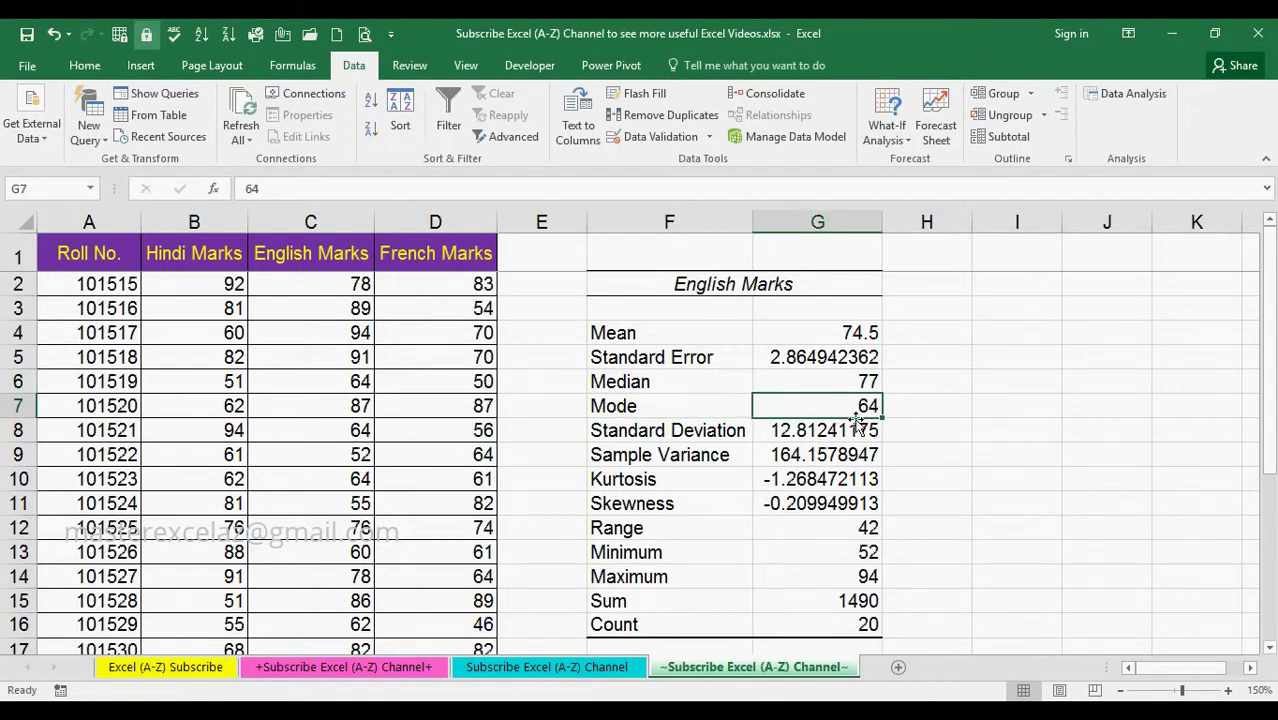
click(640, 431)
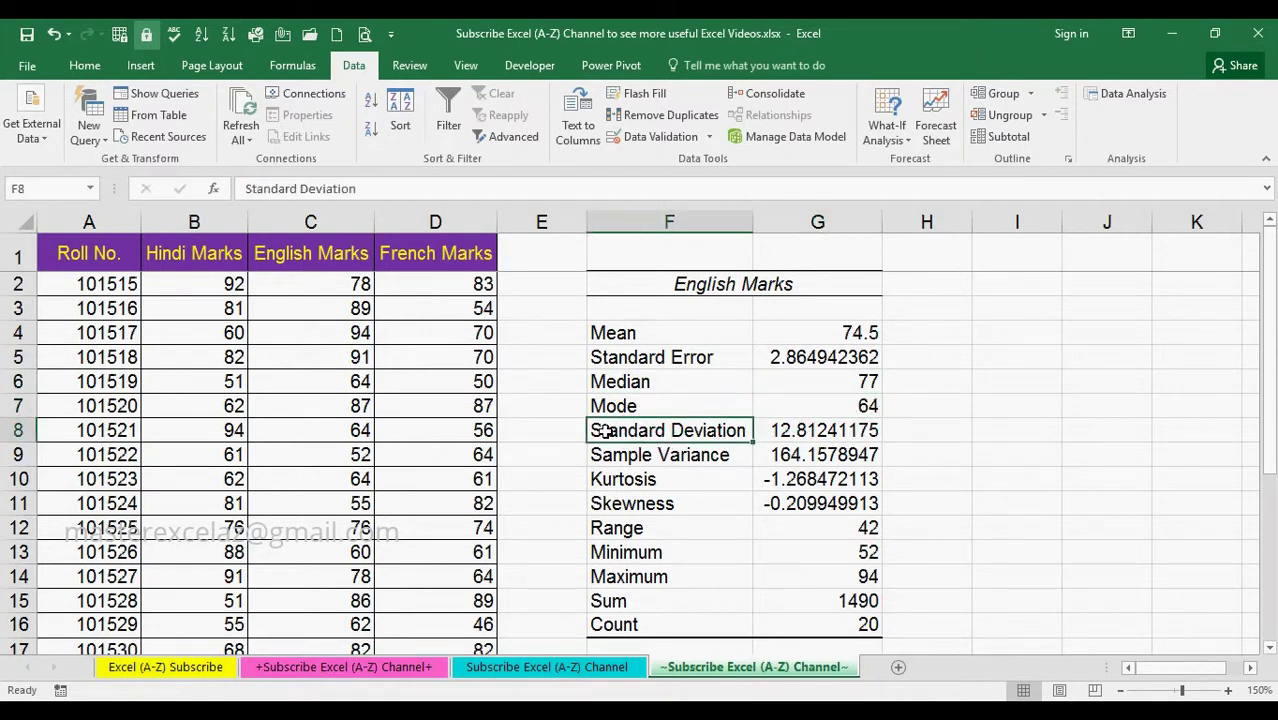
click(788, 429)
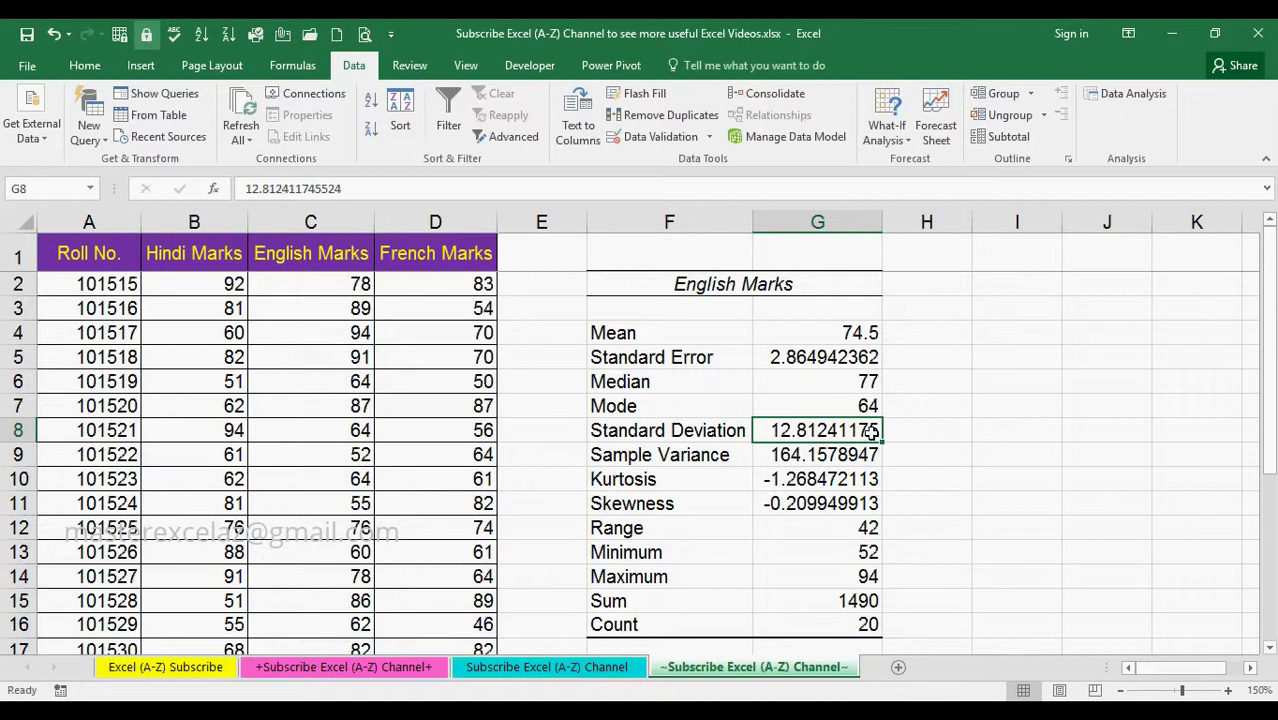
click(720, 455)
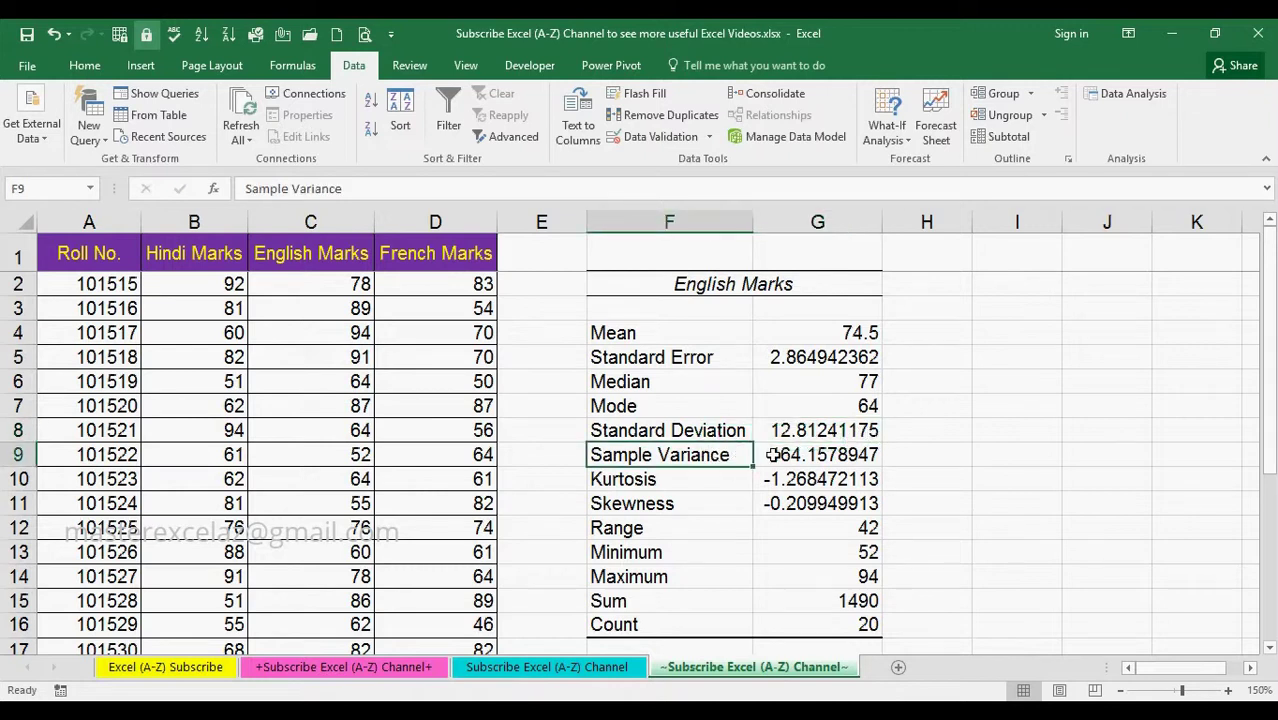
click(789, 455)
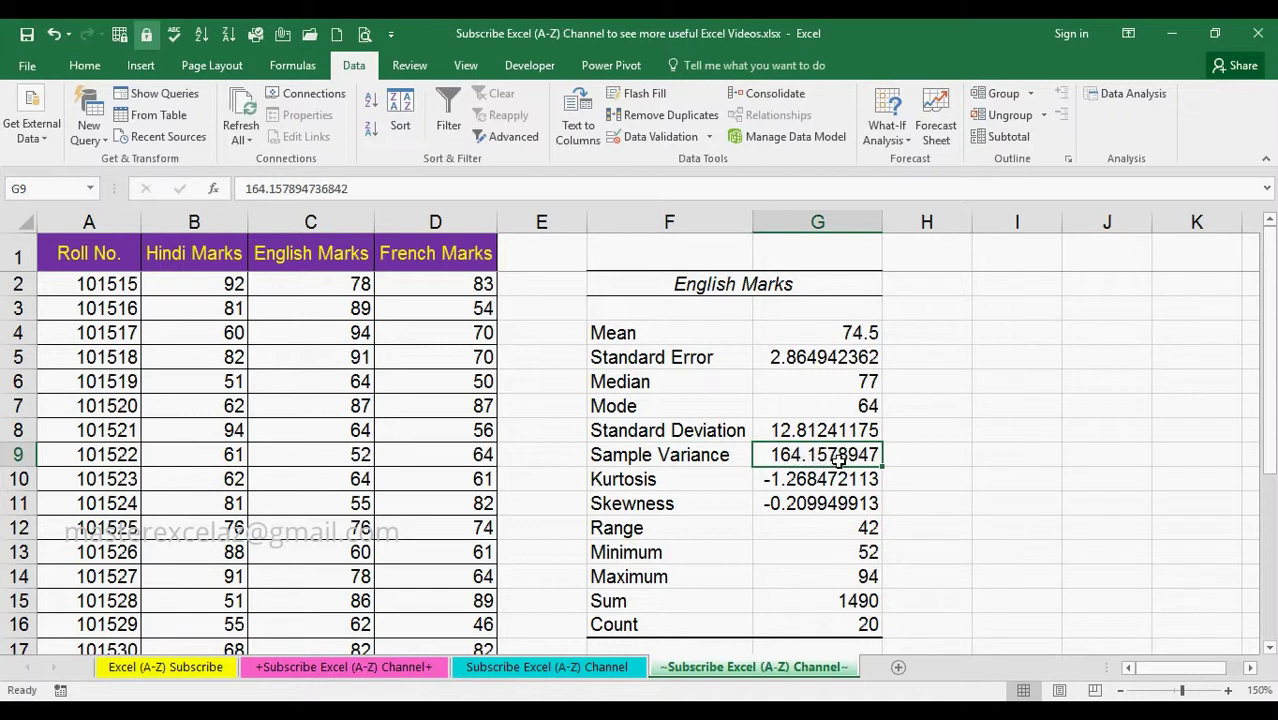
click(666, 481)
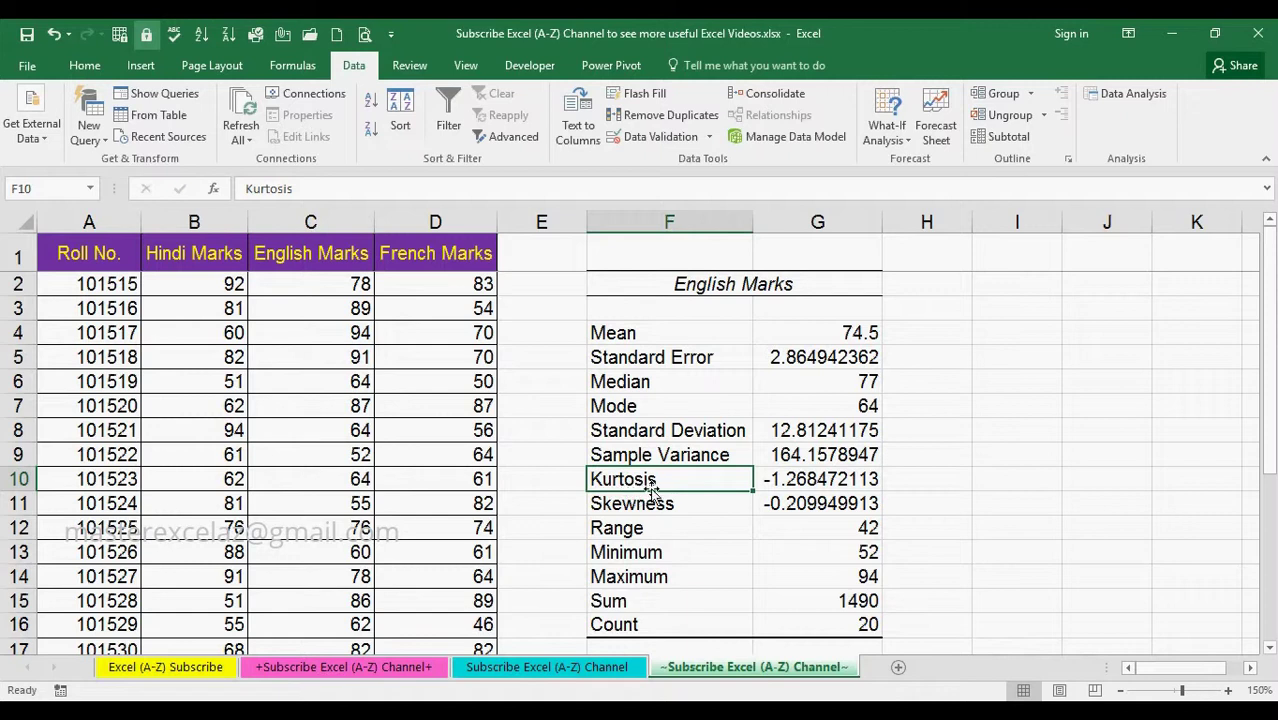
click(772, 482)
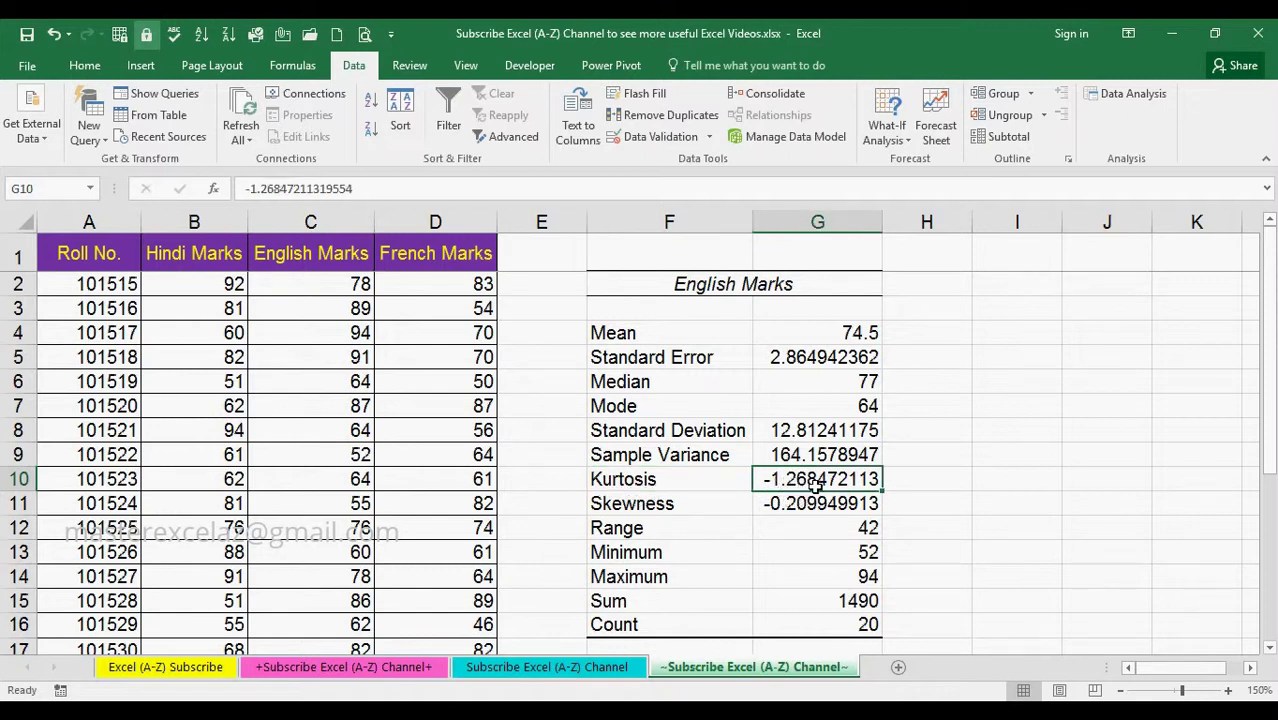
Step: Review Skewness, Range 42, Minimum 52, Maximum 94, Sum 1490 and Count 20
click(694, 507)
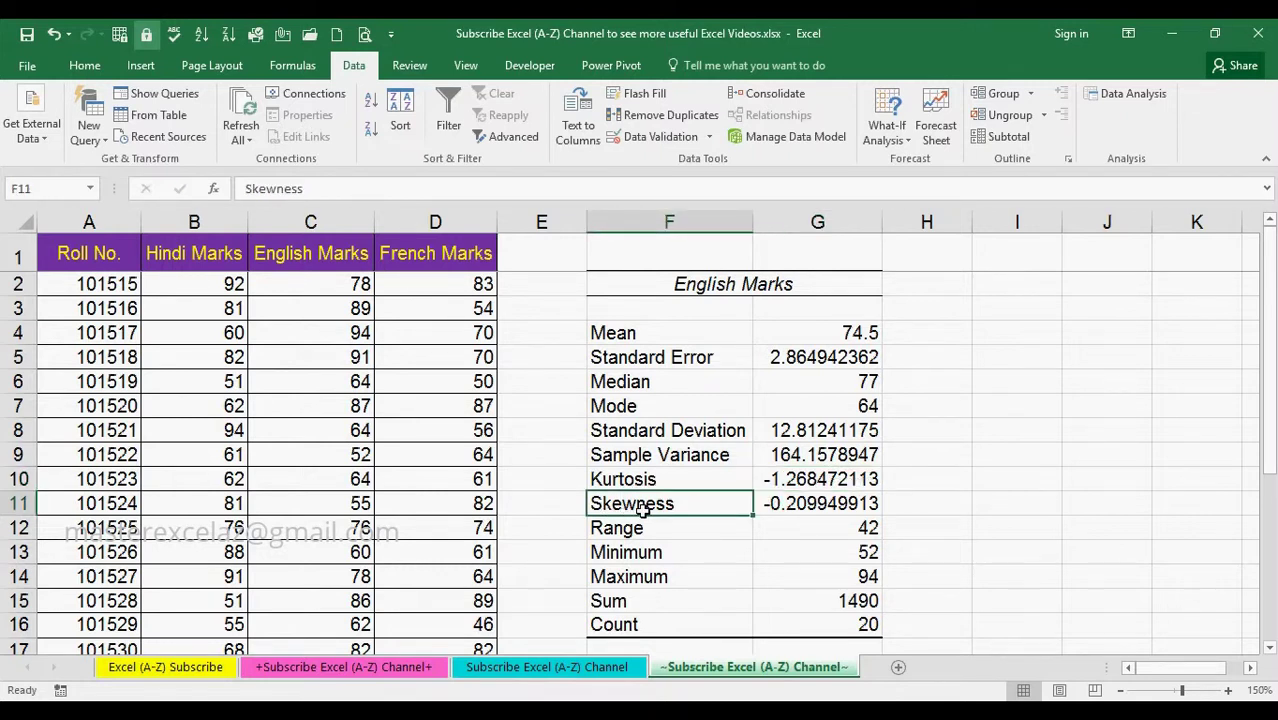
click(780, 507)
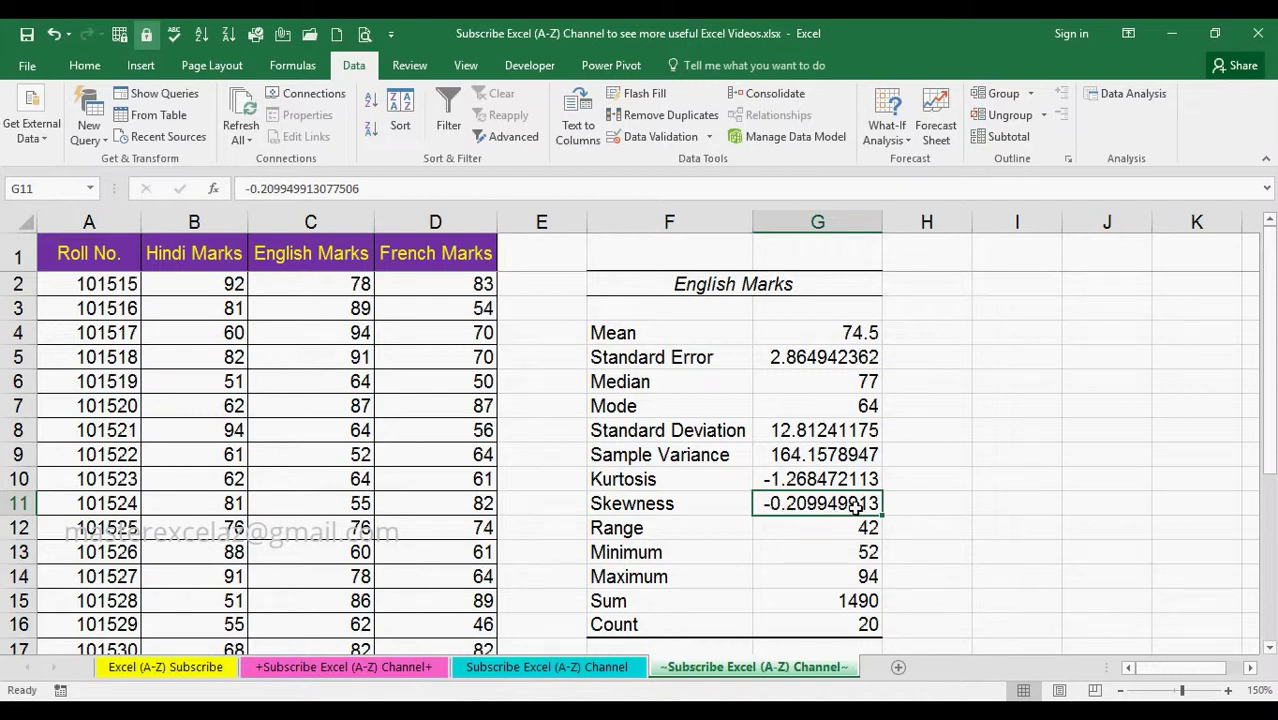
click(649, 534)
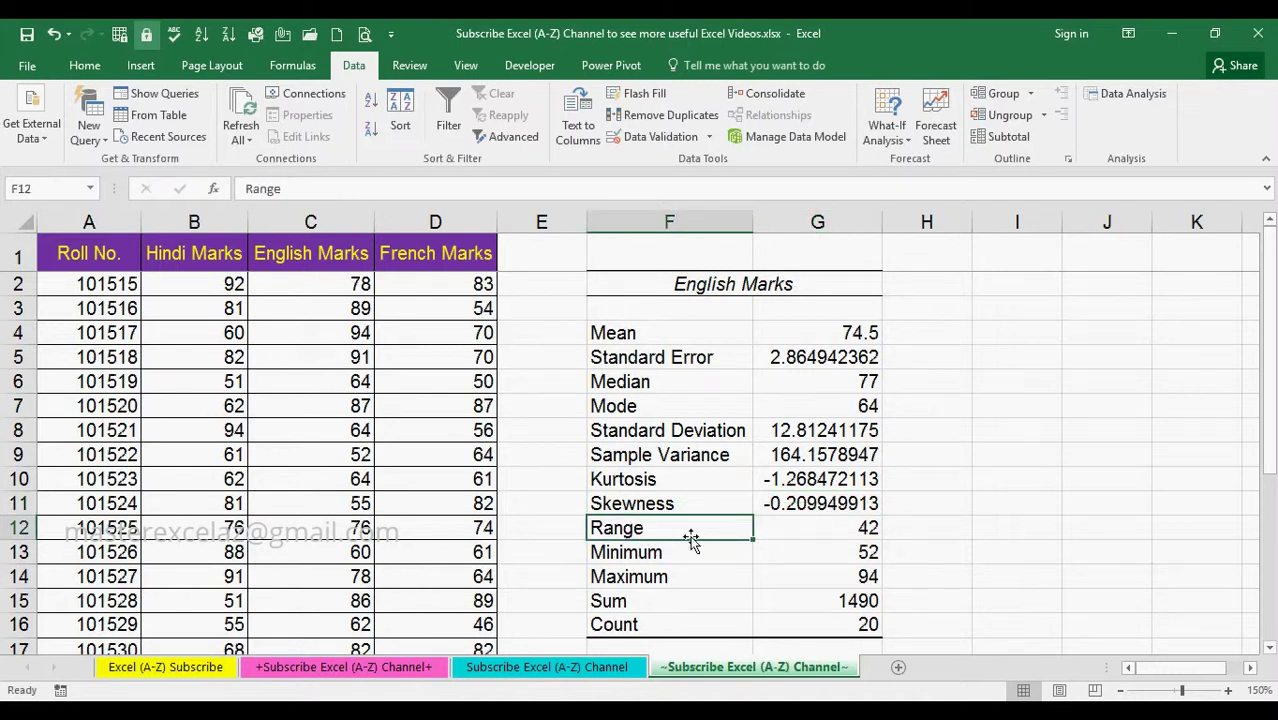
click(857, 530)
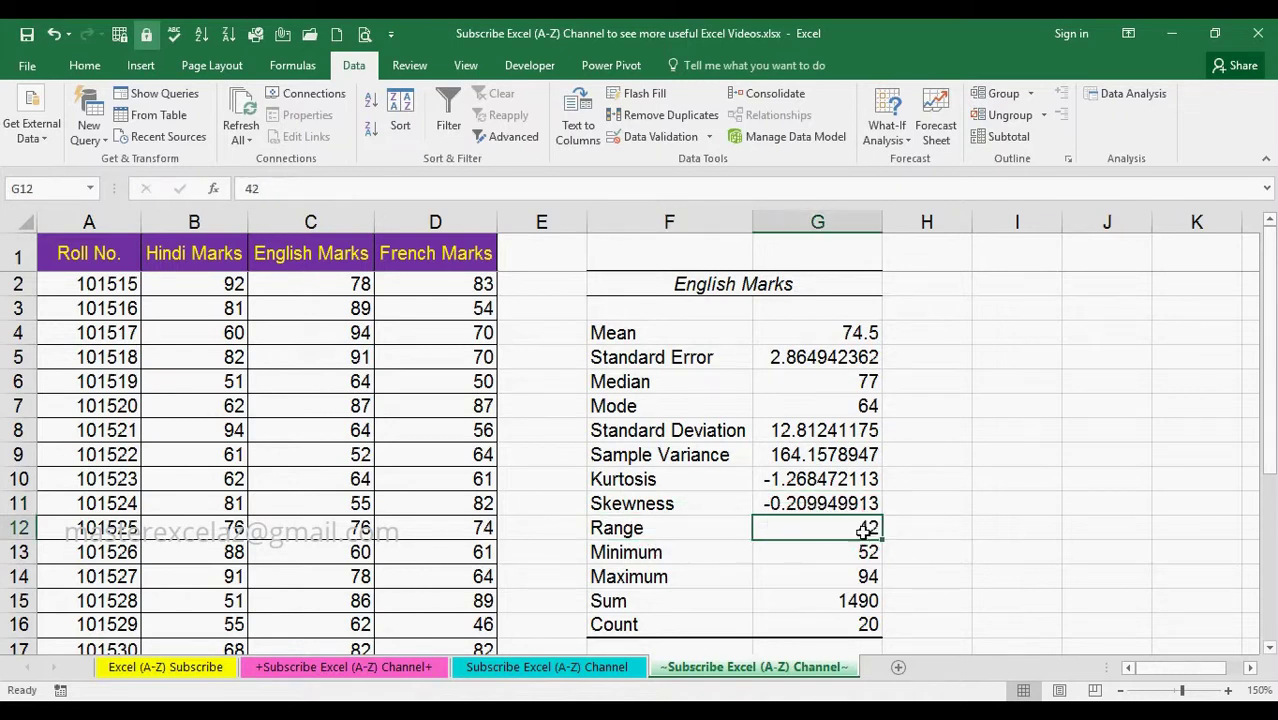
click(649, 551)
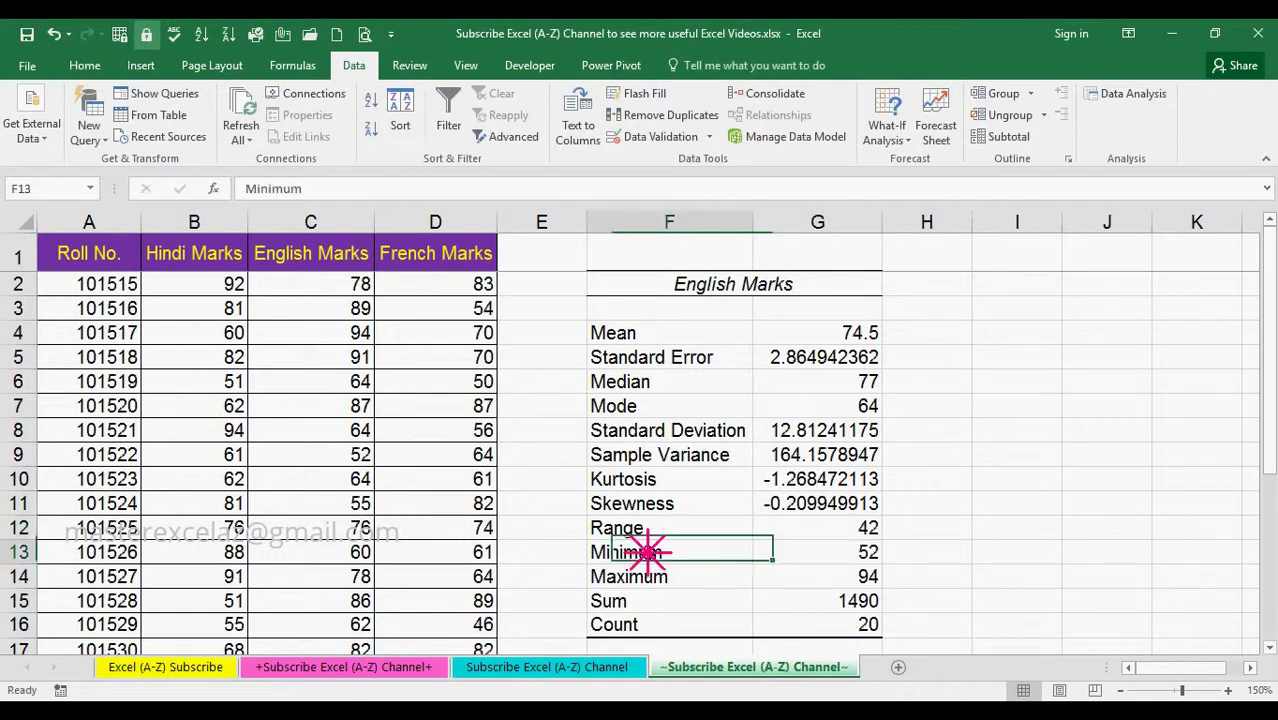
click(857, 553)
click(657, 580)
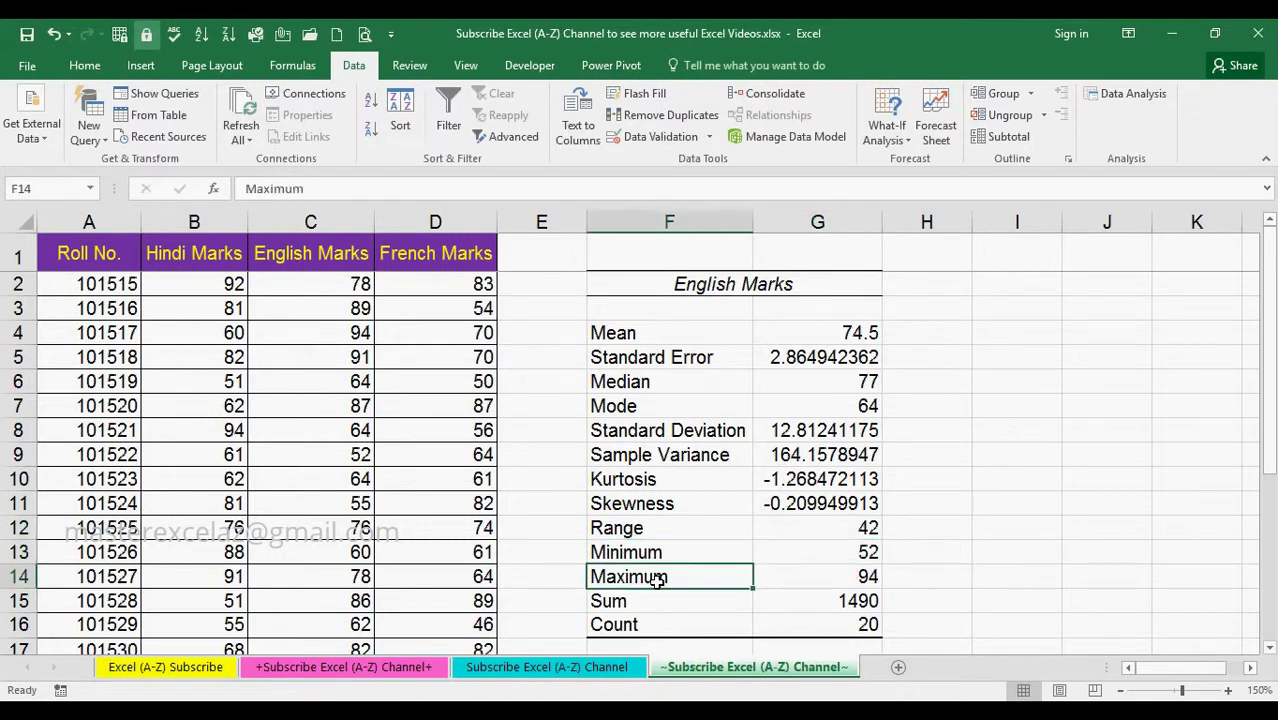
click(848, 583)
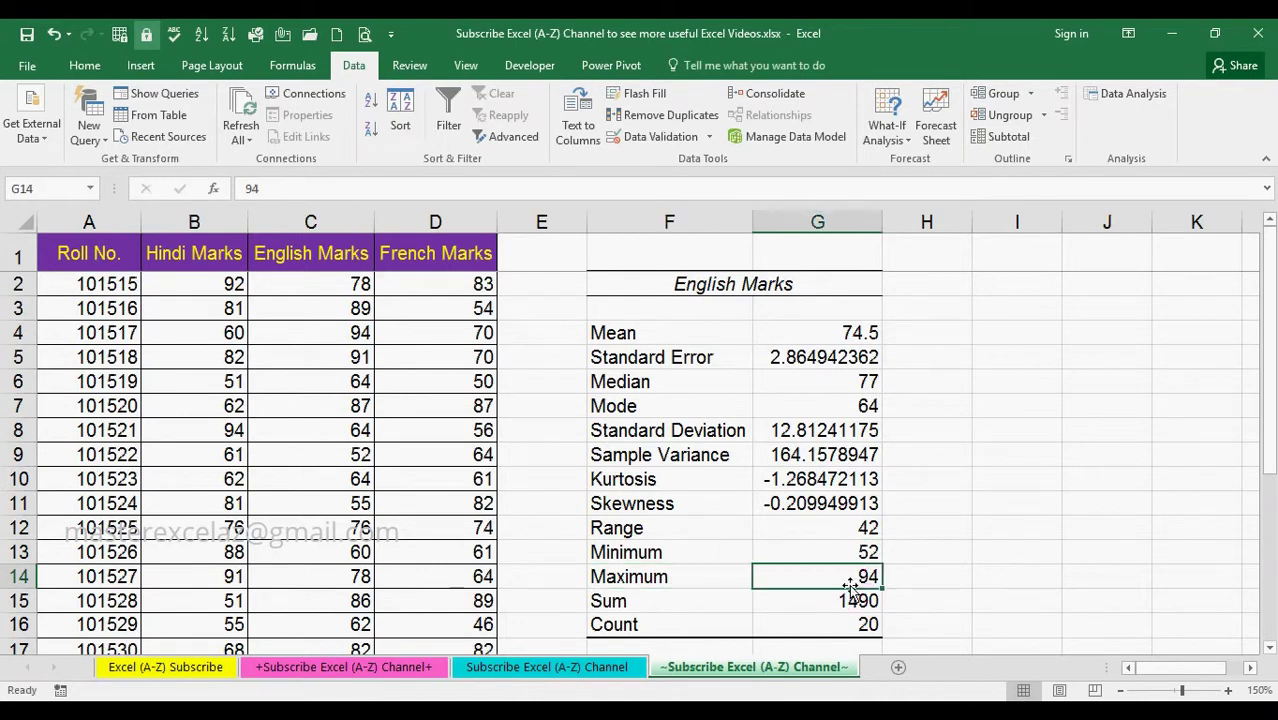
click(636, 602)
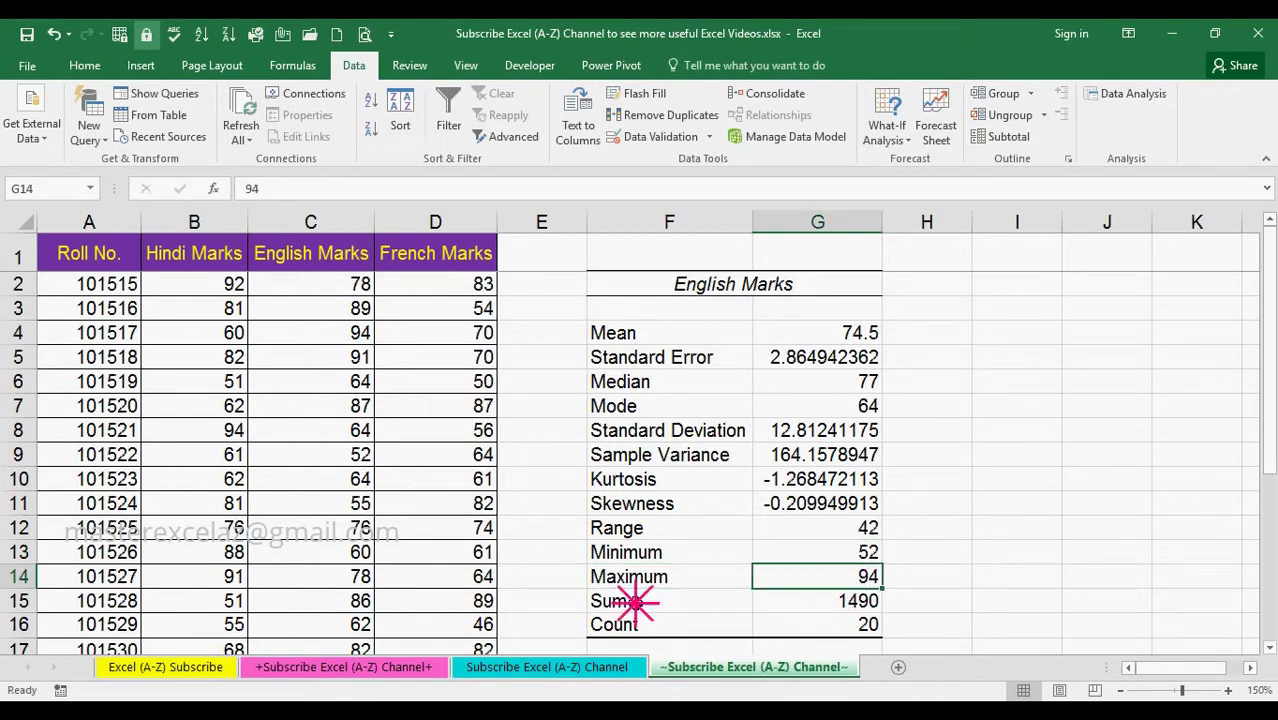
click(855, 601)
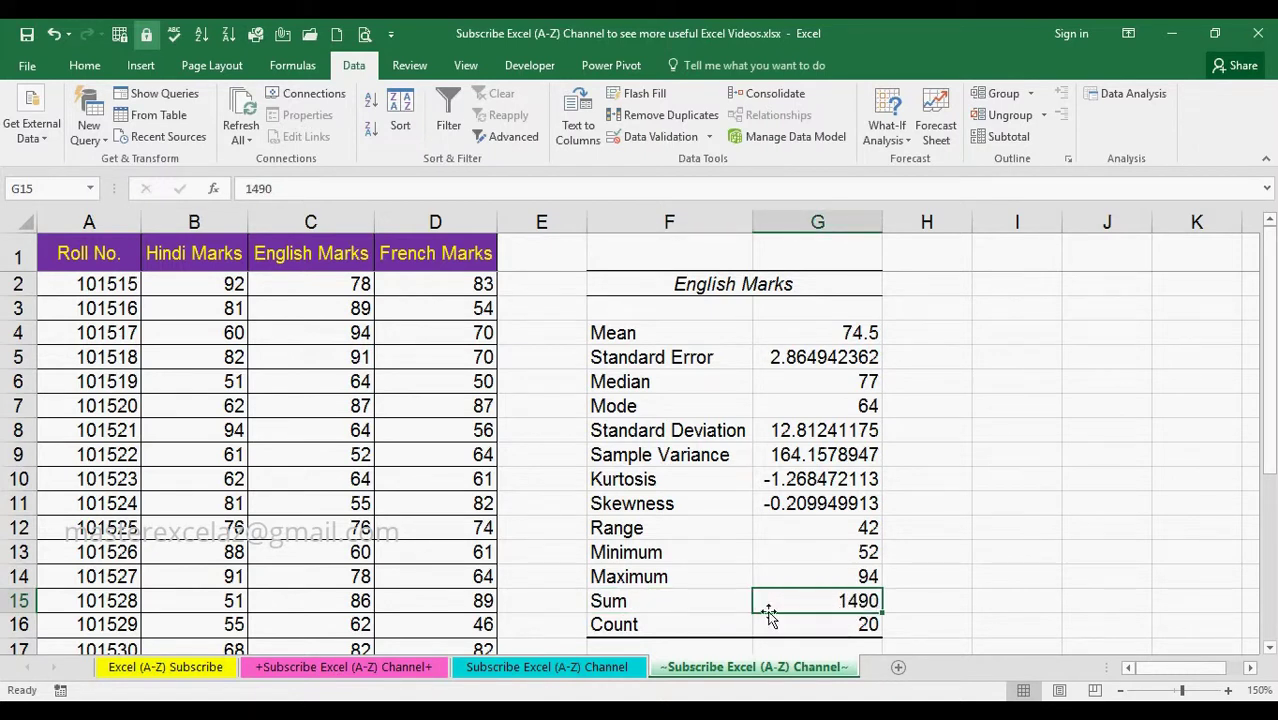
click(643, 624)
click(843, 625)
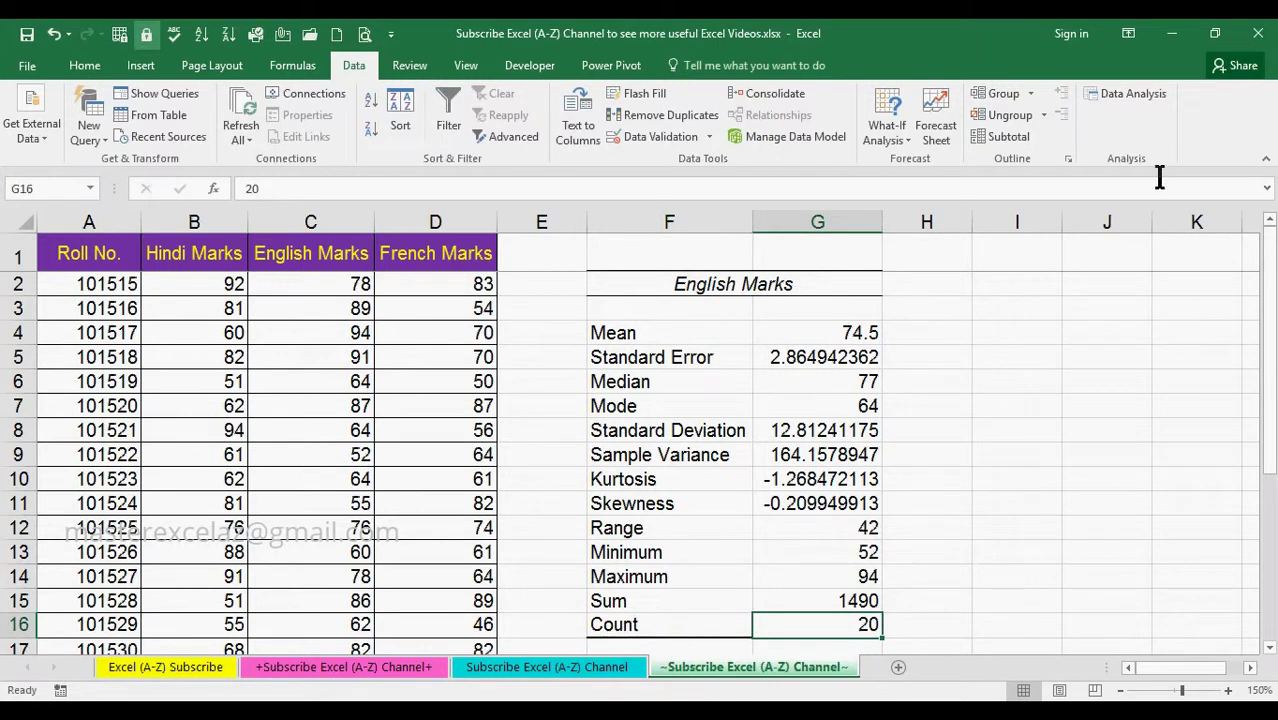
Step: Rerun Descriptive Statistics with French Marks input $D$1:$D$21, labels, and output at $I$2
click(1138, 97)
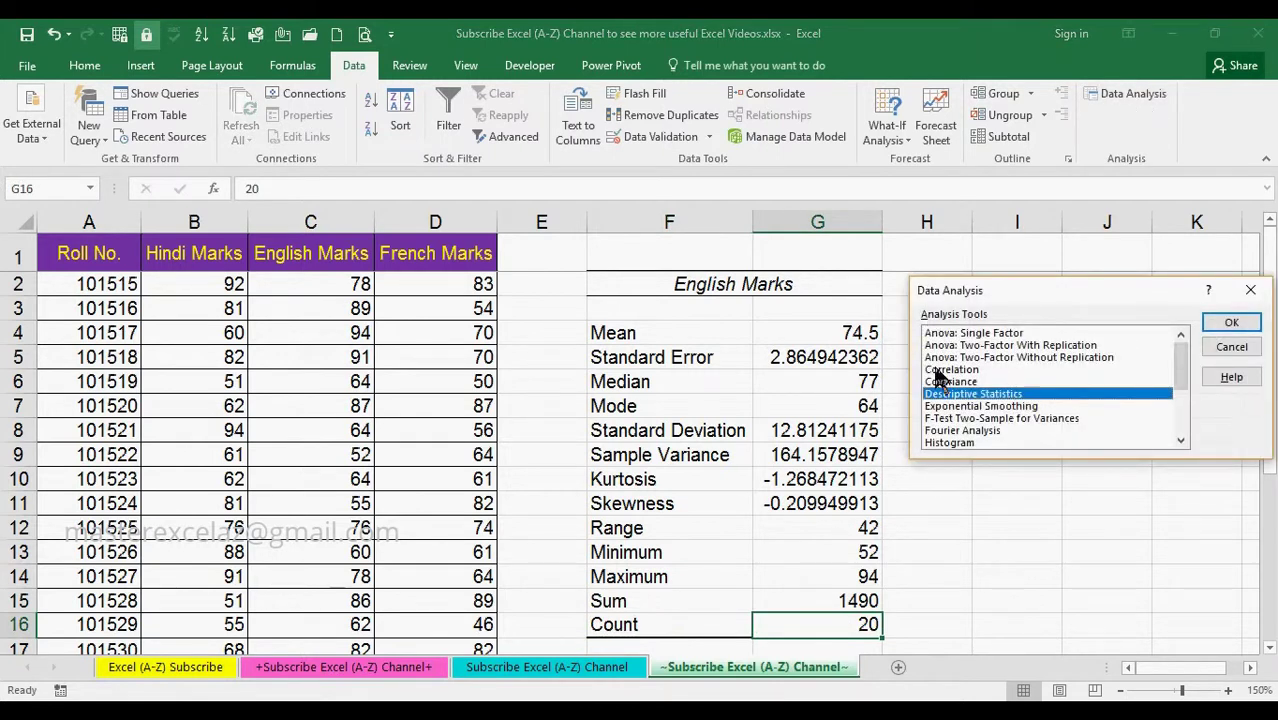
click(1231, 322)
click(1112, 260)
click(421, 254)
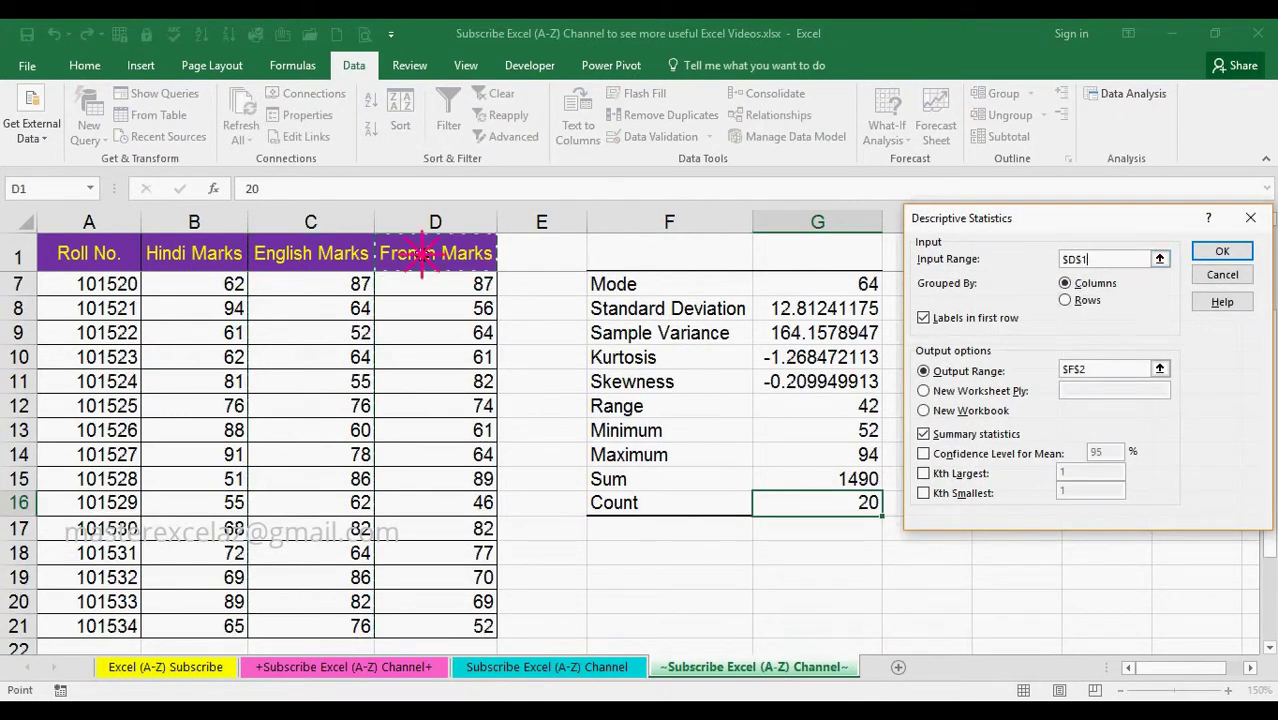
key(shift+Down)
key(shift+Down)
key(shift+Down)
key(shift+Down)
key(shift+Down)
key(shift+Down)
key(shift+Down)
key(shift+Down)
key(shift+Down)
key(shift+Down)
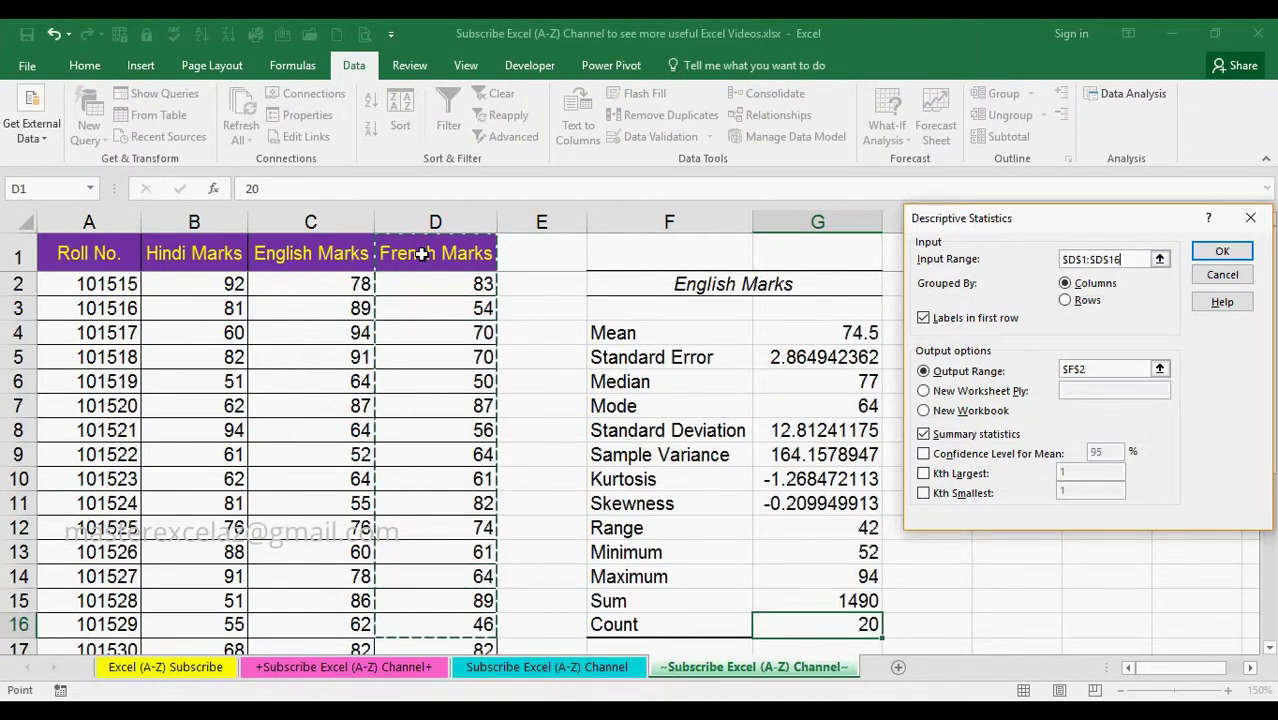
key(shift+Down)
key(shift+Down)
key(shift+Down)
key(shift+Down)
key(shift+Down)
key(shift+Down)
key(shift+Up)
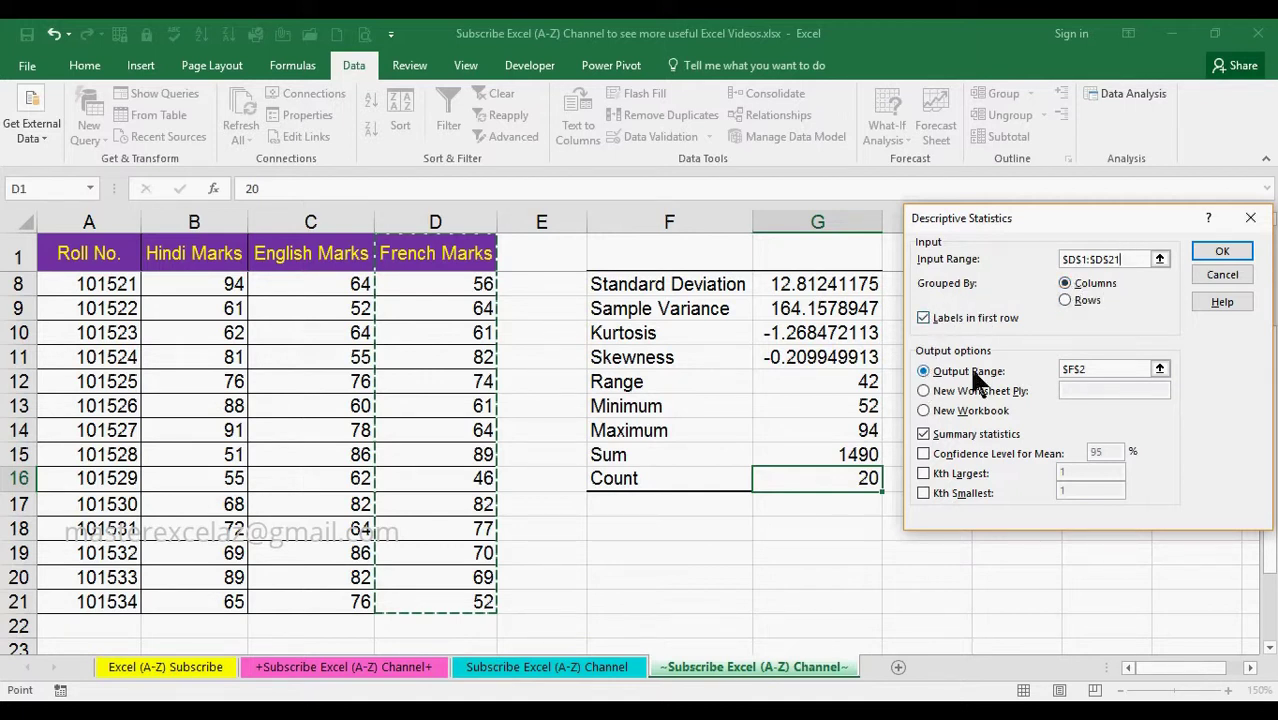
click(1098, 370)
double_click(1093, 368)
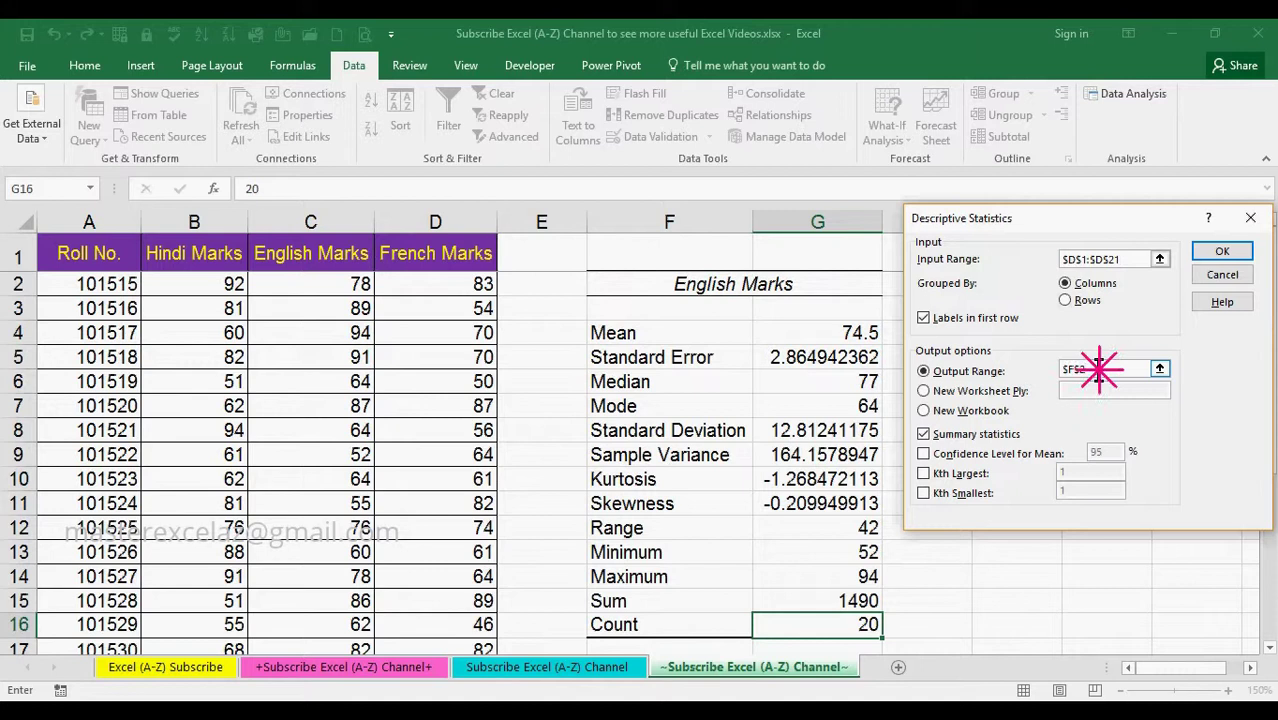
drag(1178, 225, 752, 226)
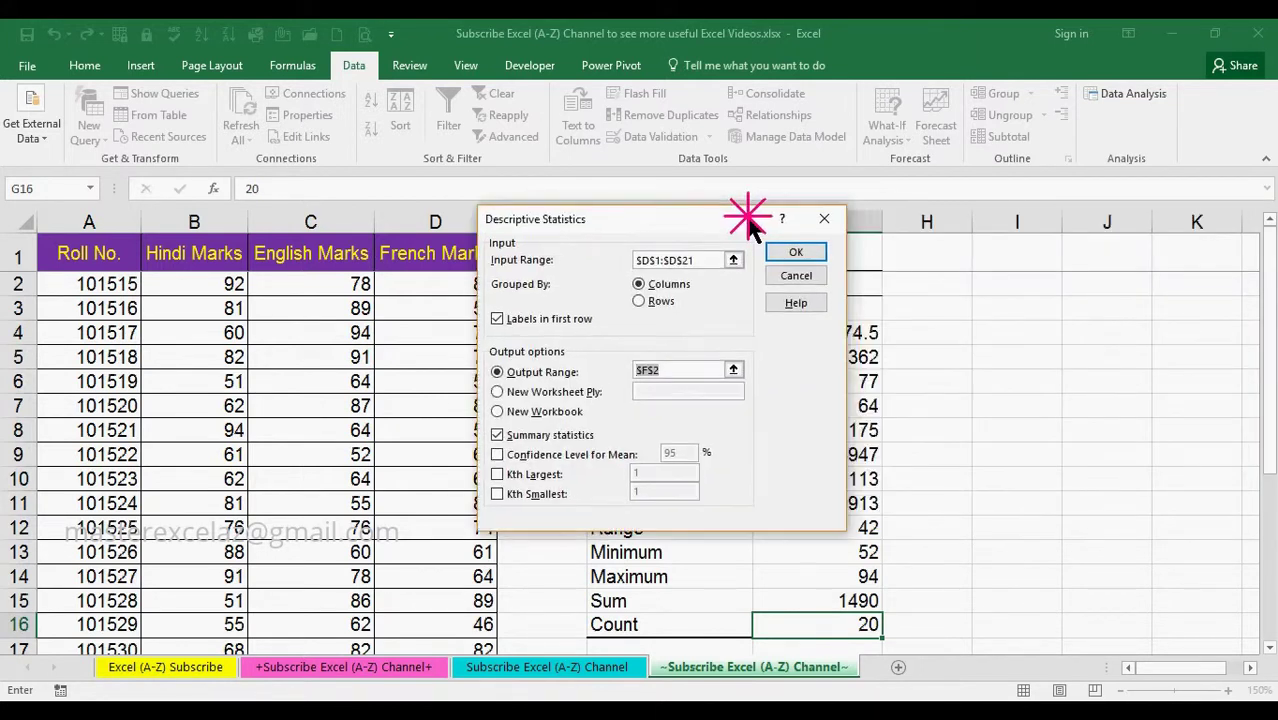
click(1017, 280)
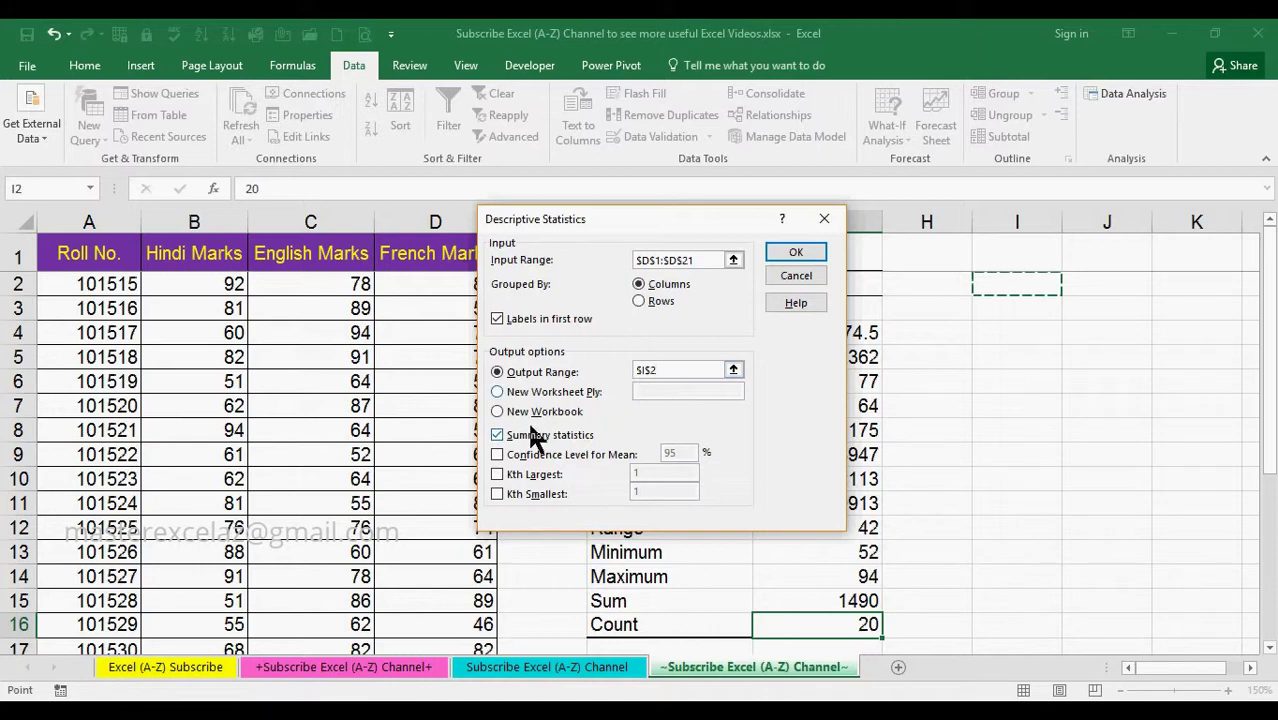
Step: Generate the French Marks table in I2:J16, AutoFit columns I and J, and check its title and Mean
click(778, 256)
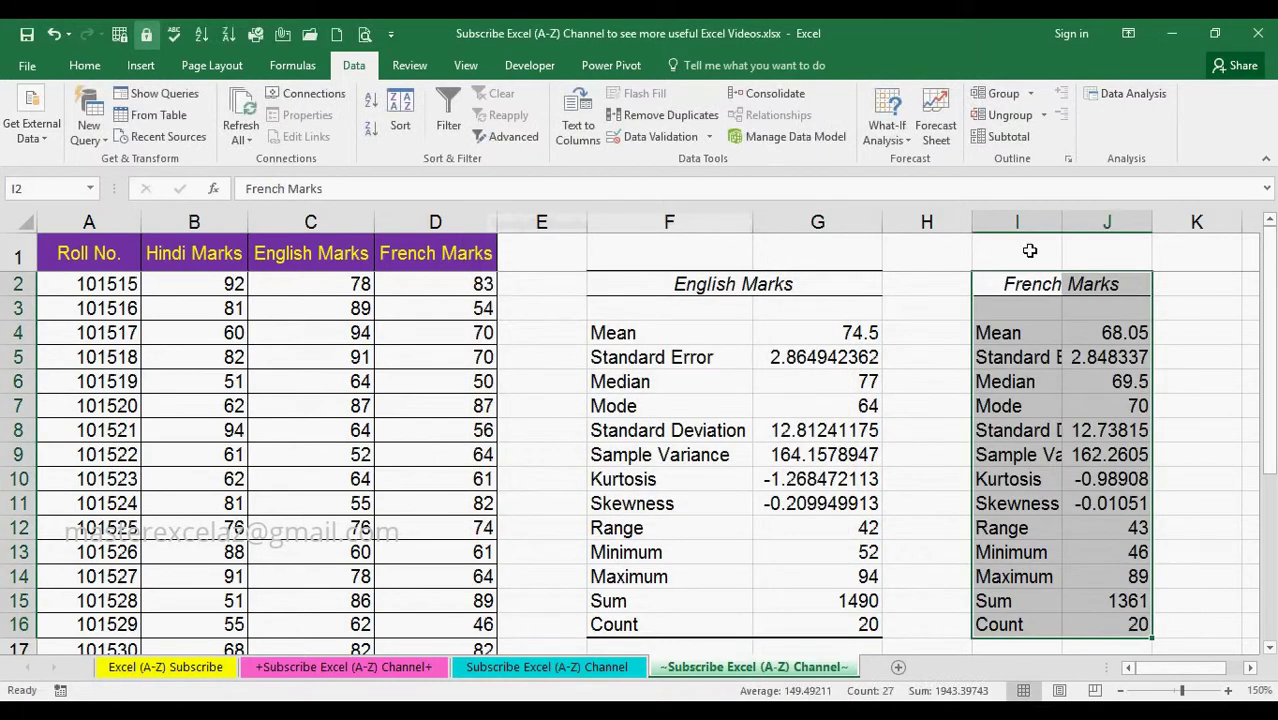
drag(1020, 219, 1105, 219)
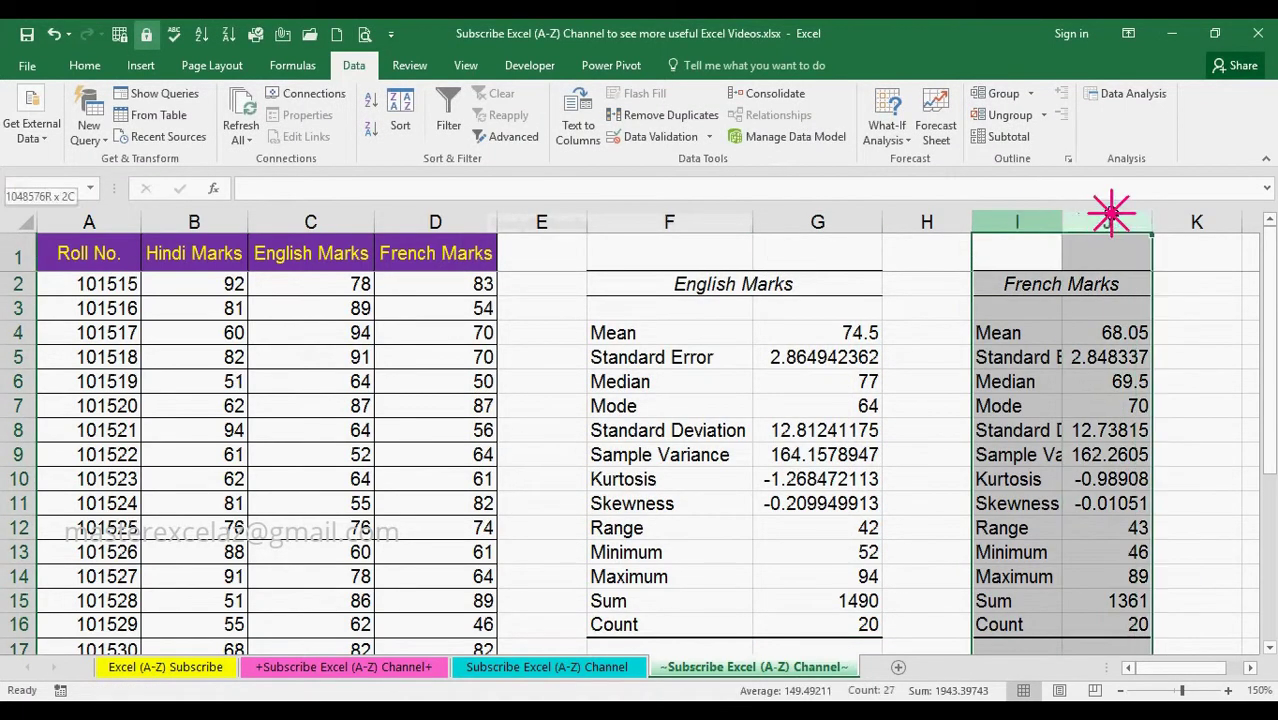
double_click(1061, 219)
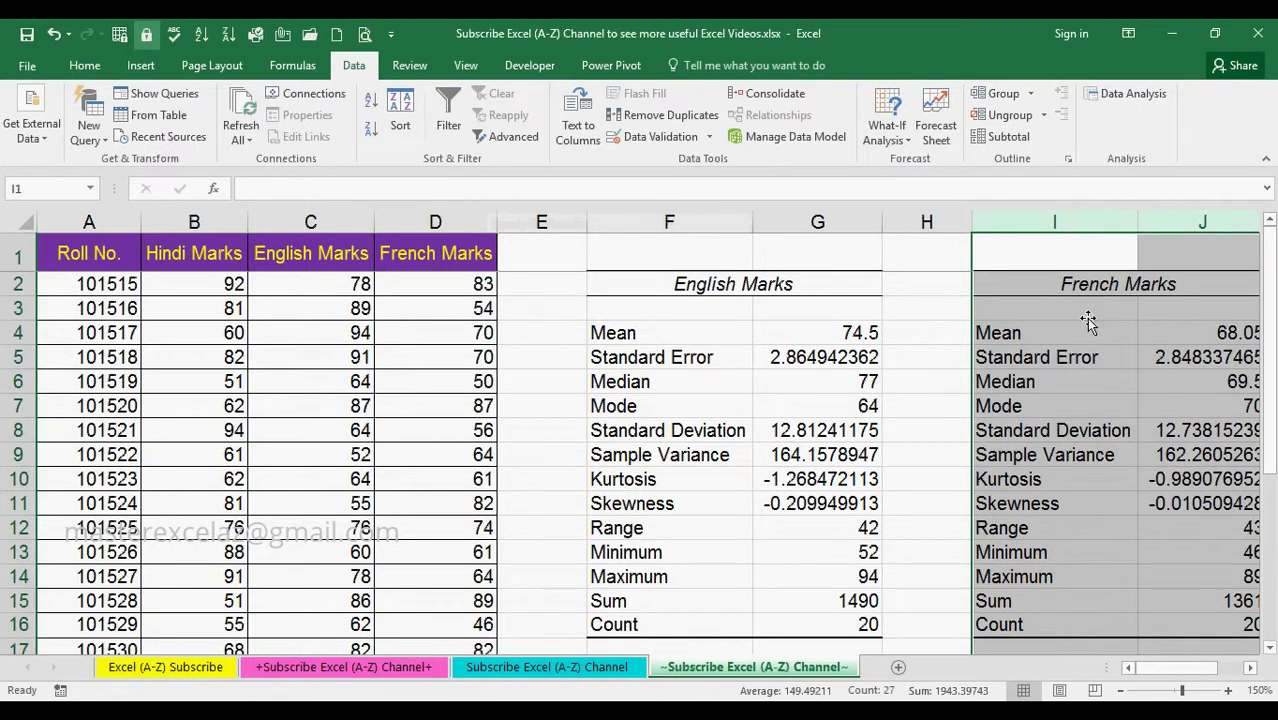
click(1250, 668)
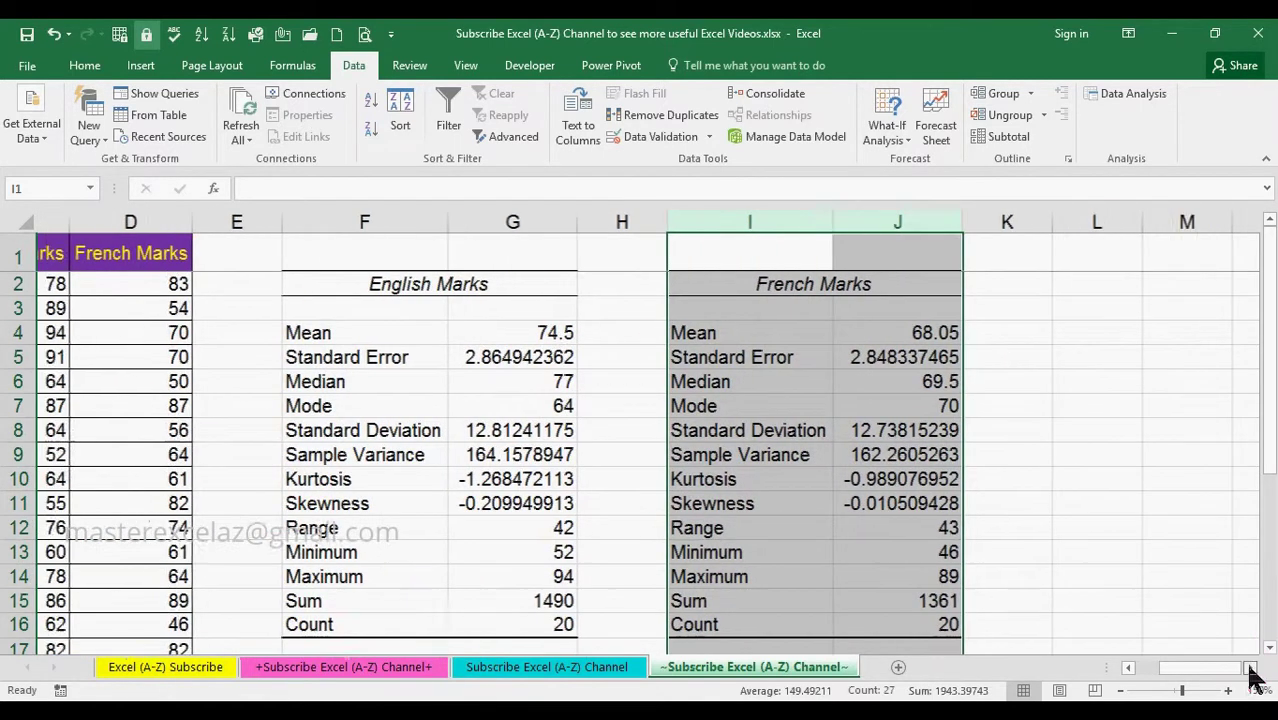
click(768, 285)
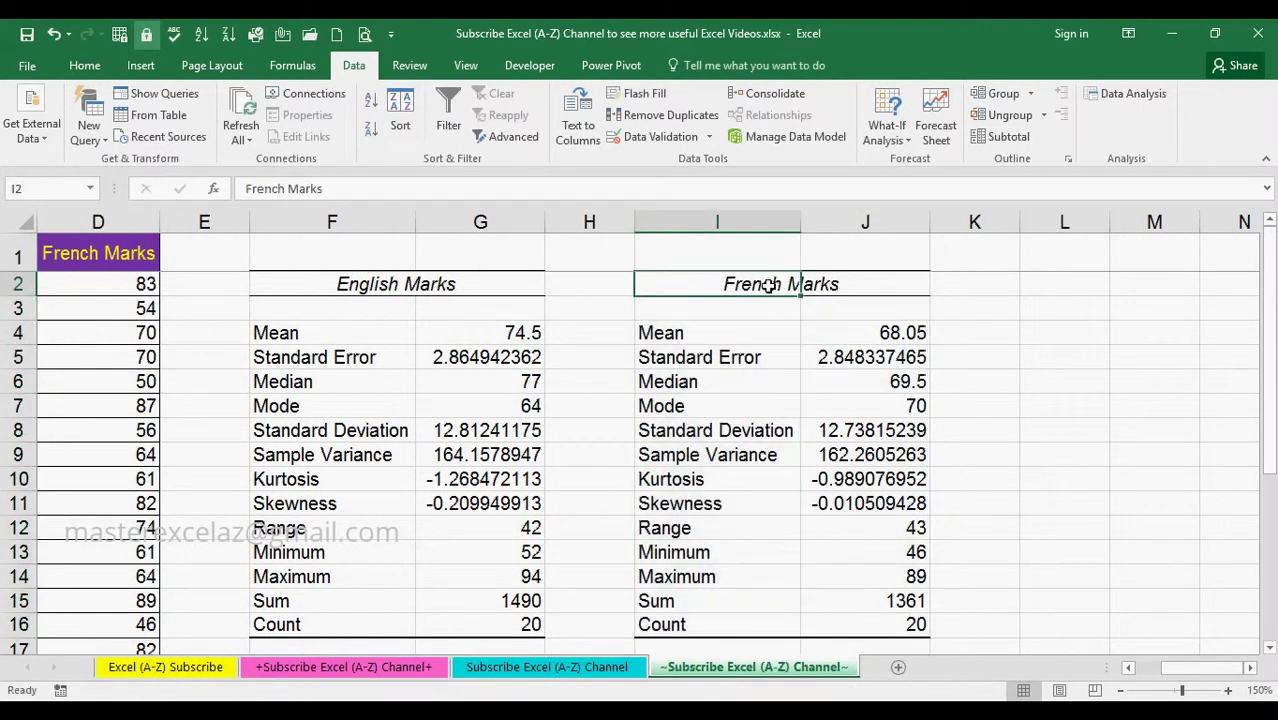
drag(768, 285, 814, 286)
click(748, 330)
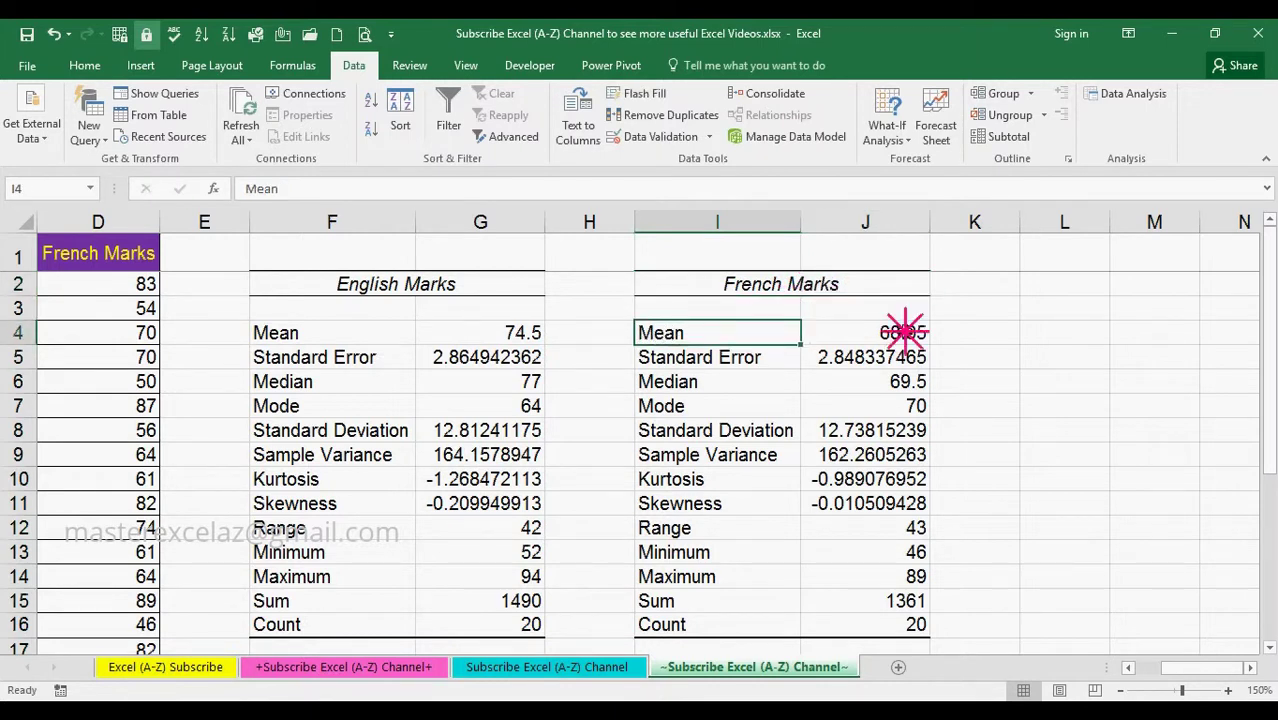
click(900, 332)
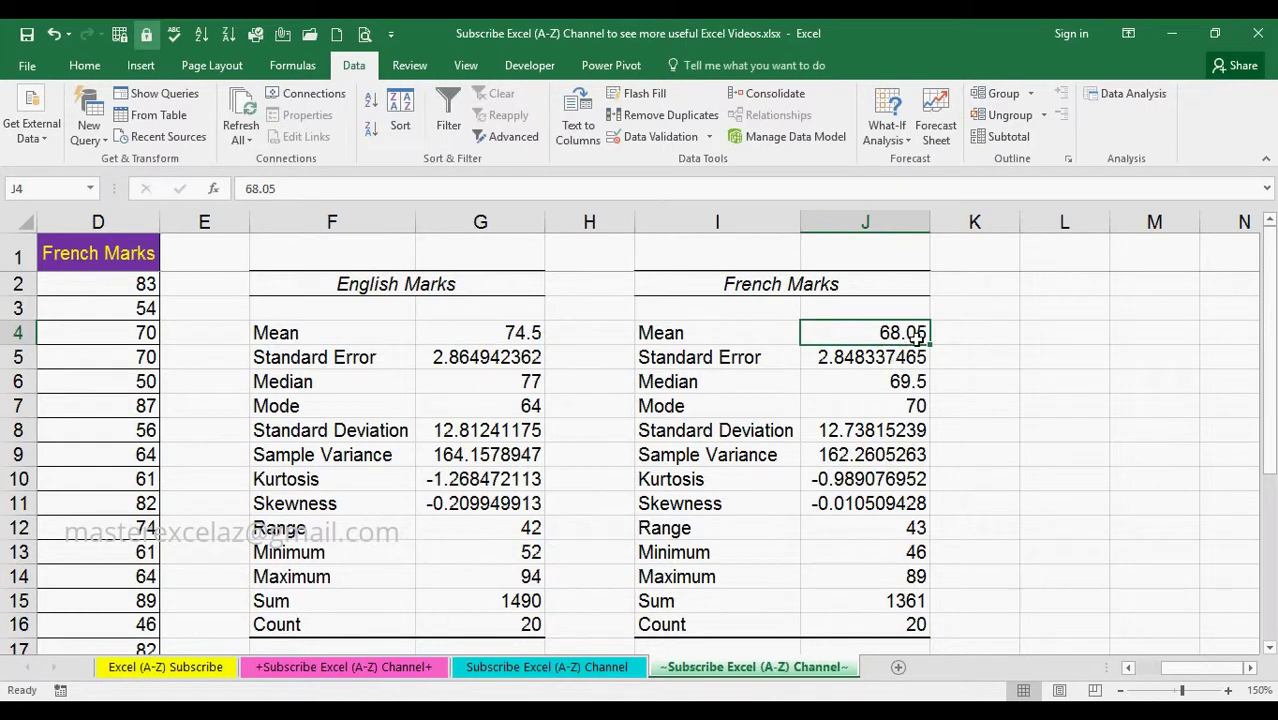
click(729, 357)
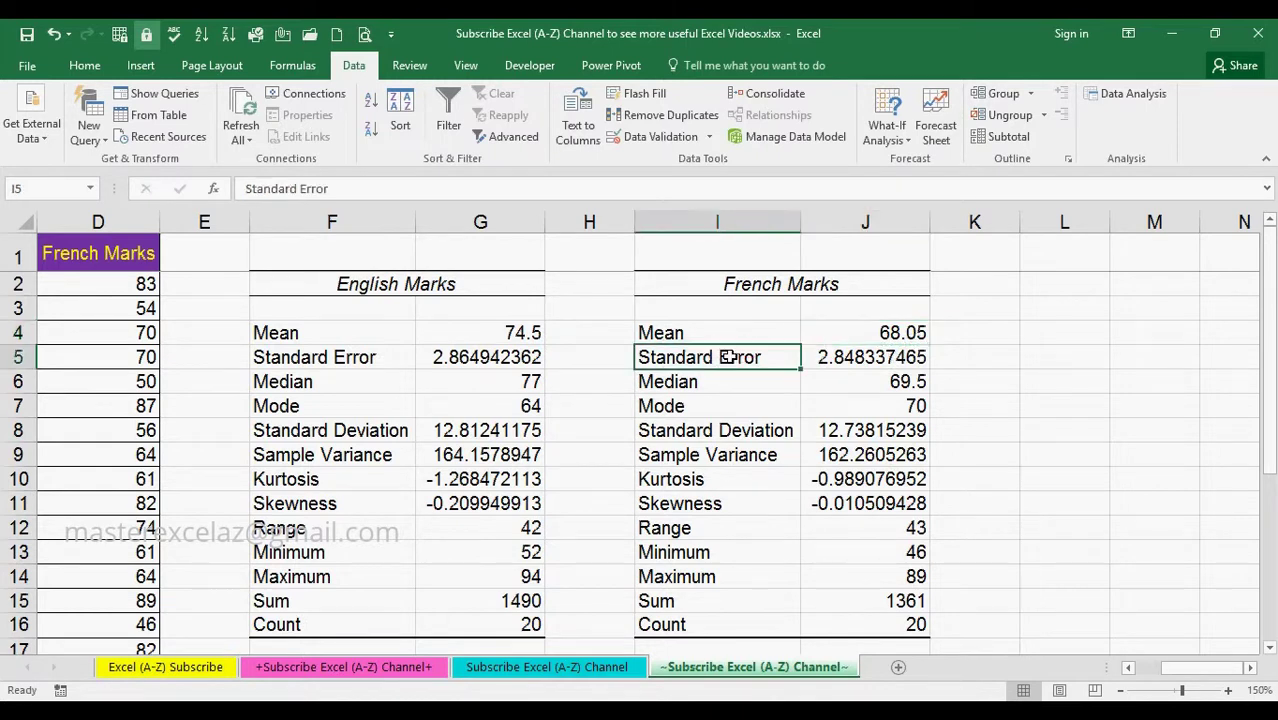
click(840, 357)
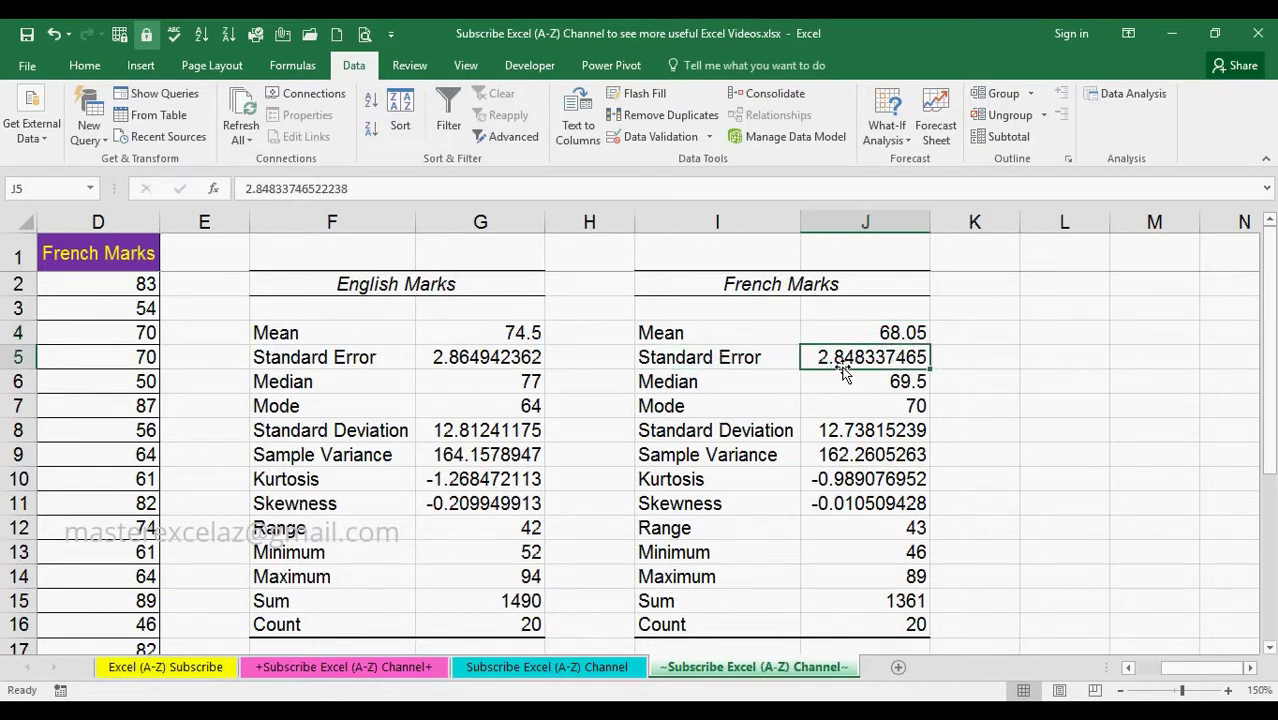
click(749, 388)
click(888, 387)
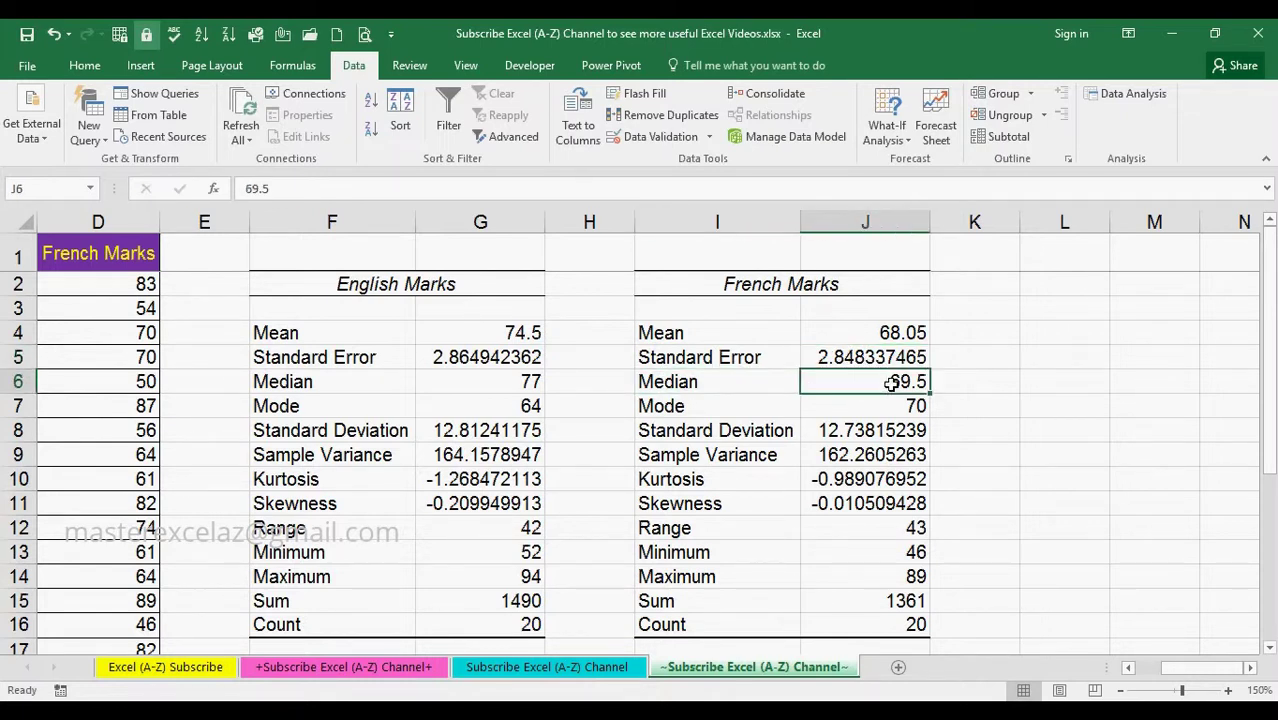
click(692, 409)
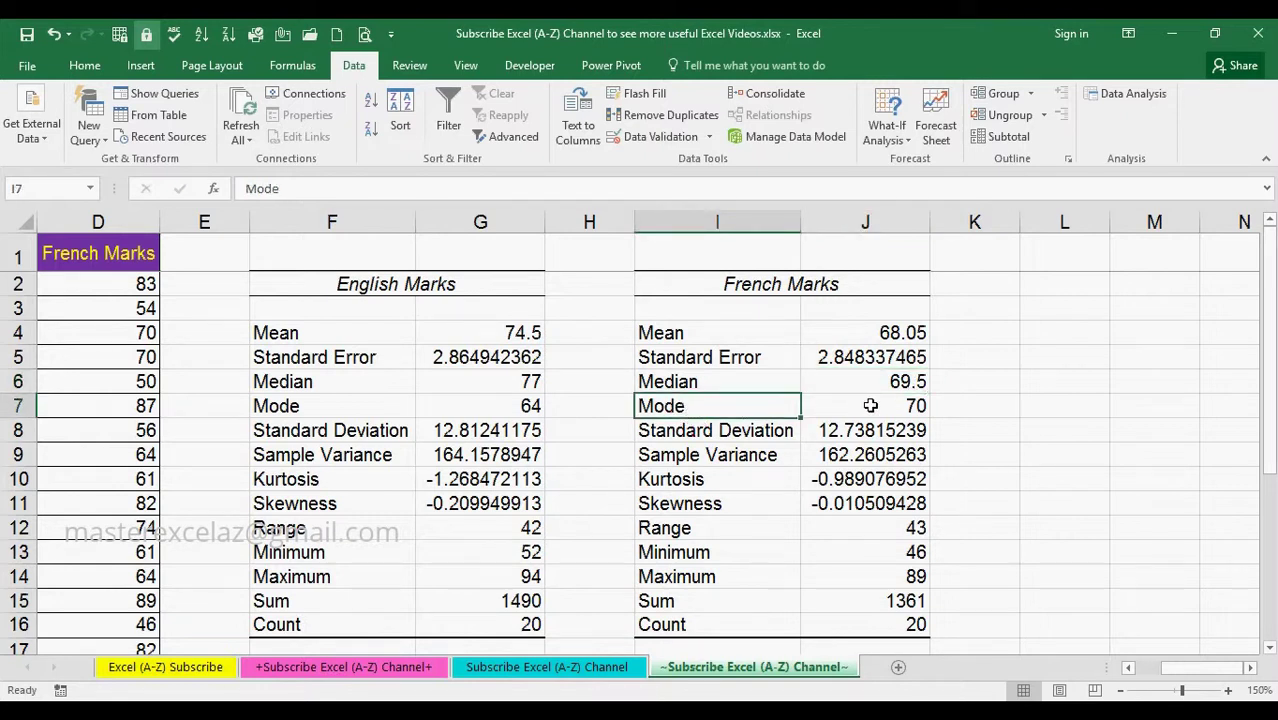
click(872, 405)
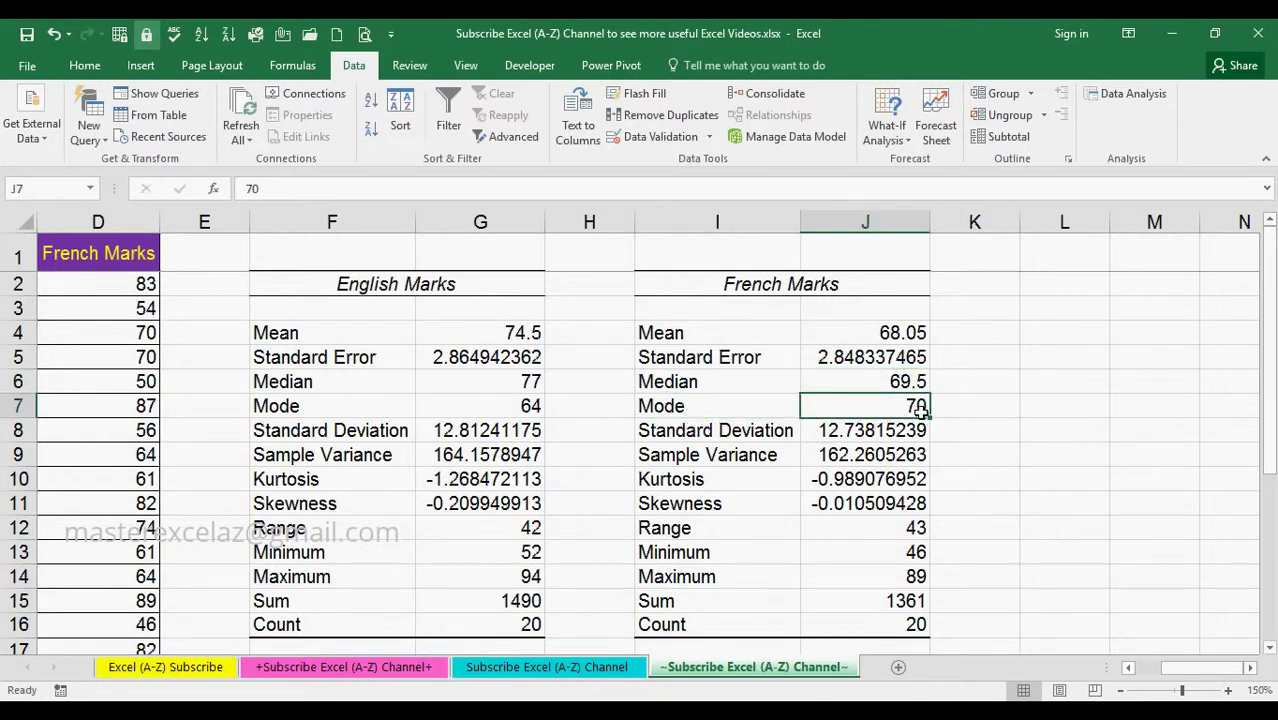
click(762, 430)
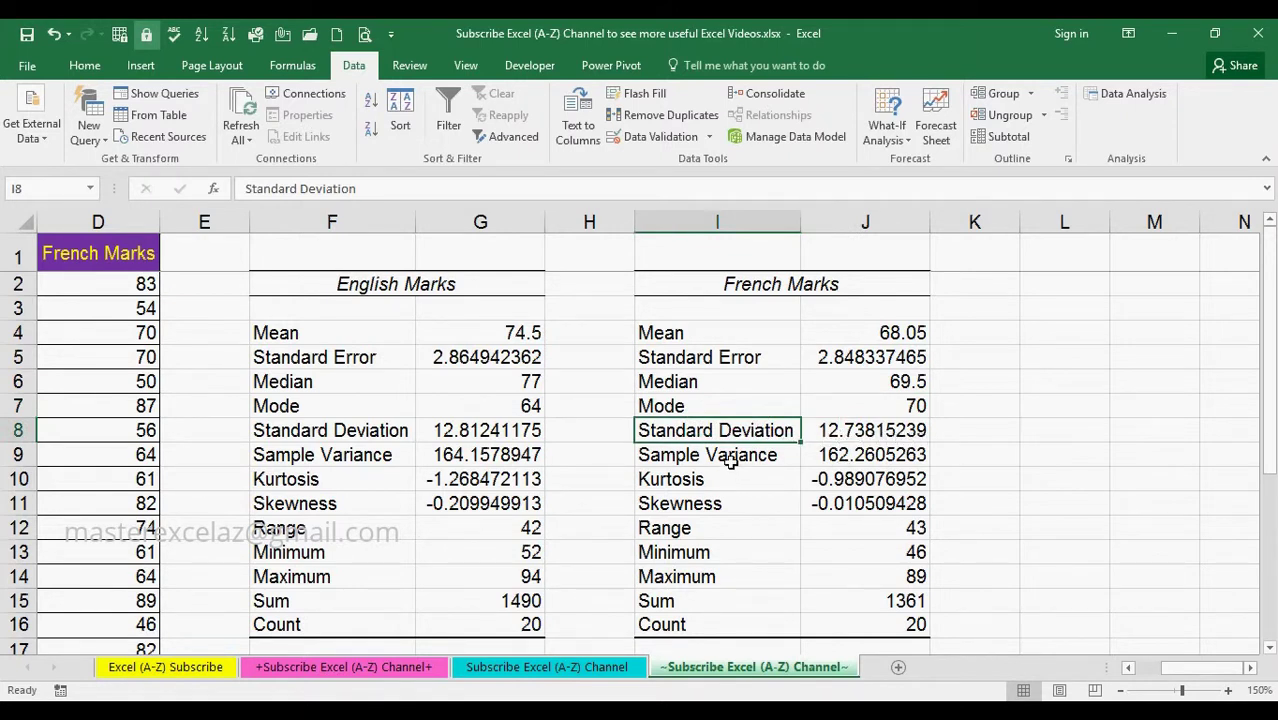
click(730, 458)
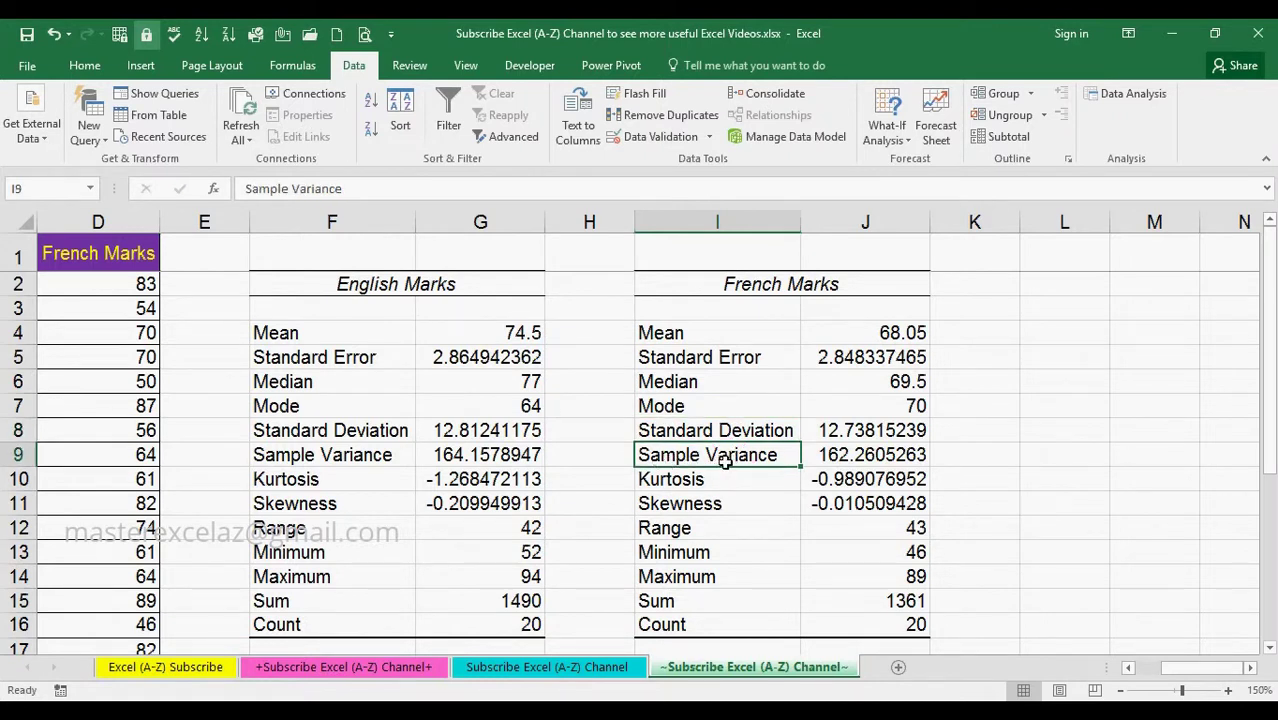
click(830, 457)
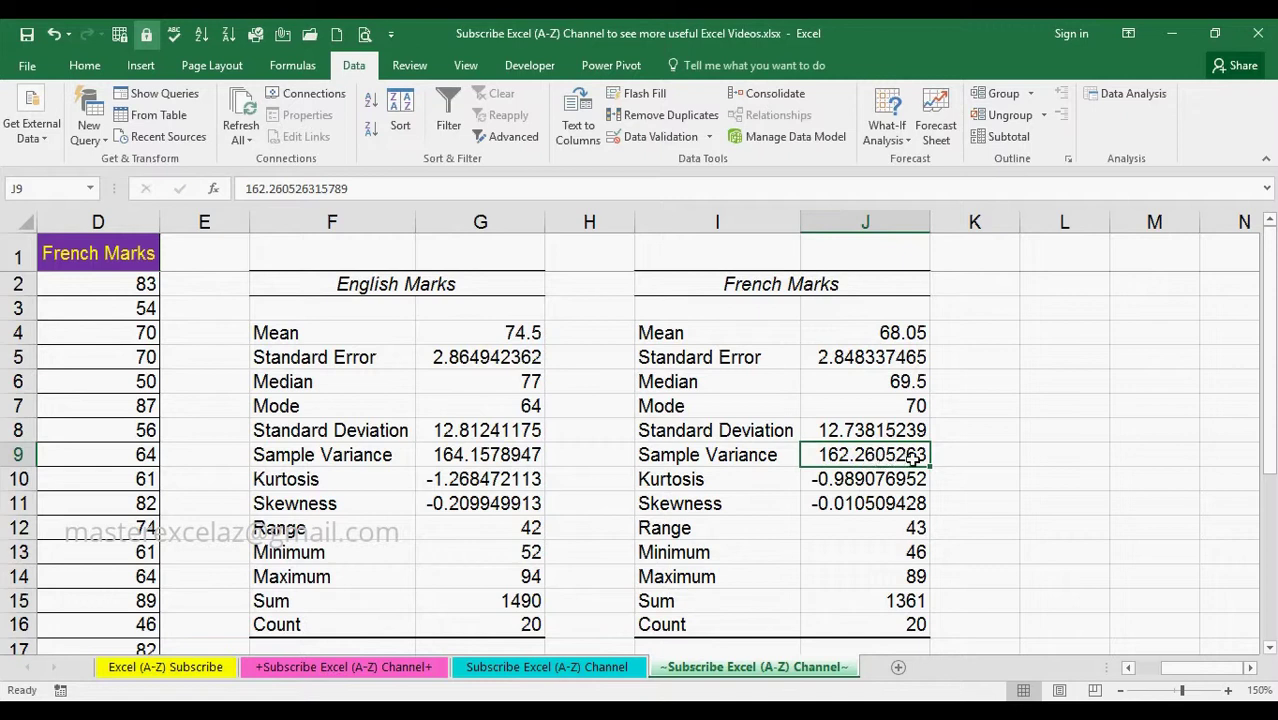
click(706, 483)
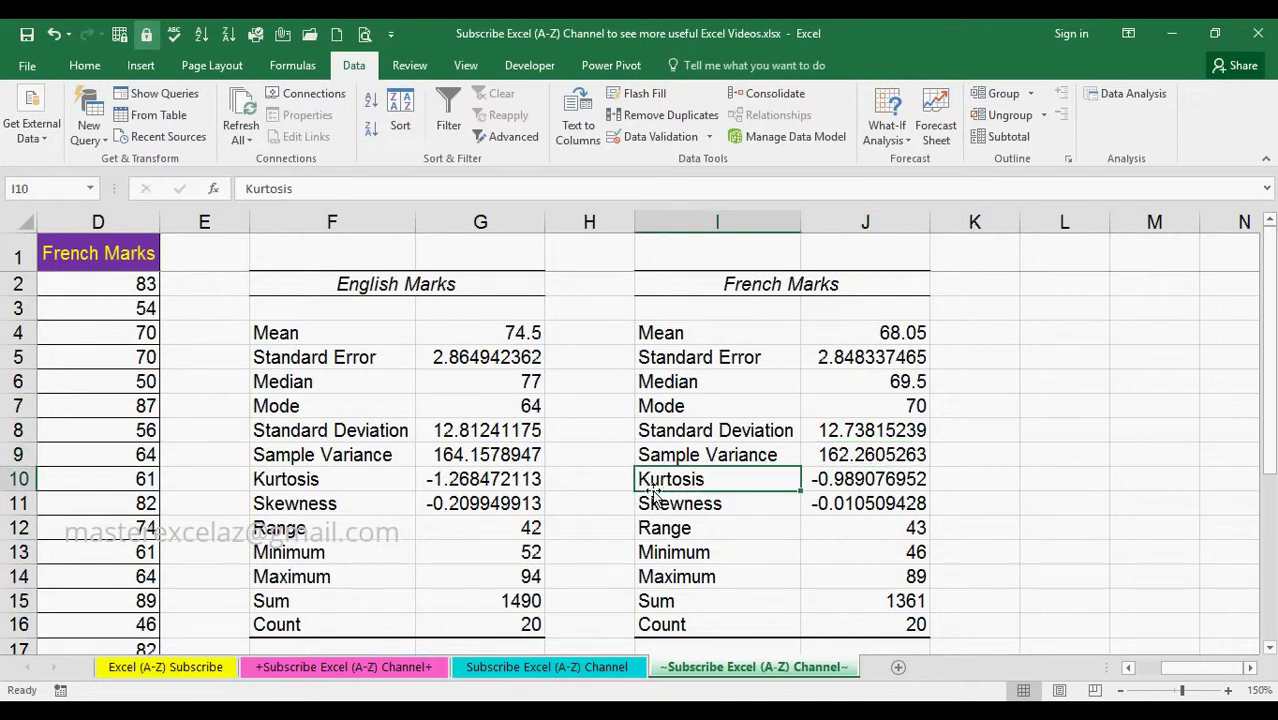
click(826, 489)
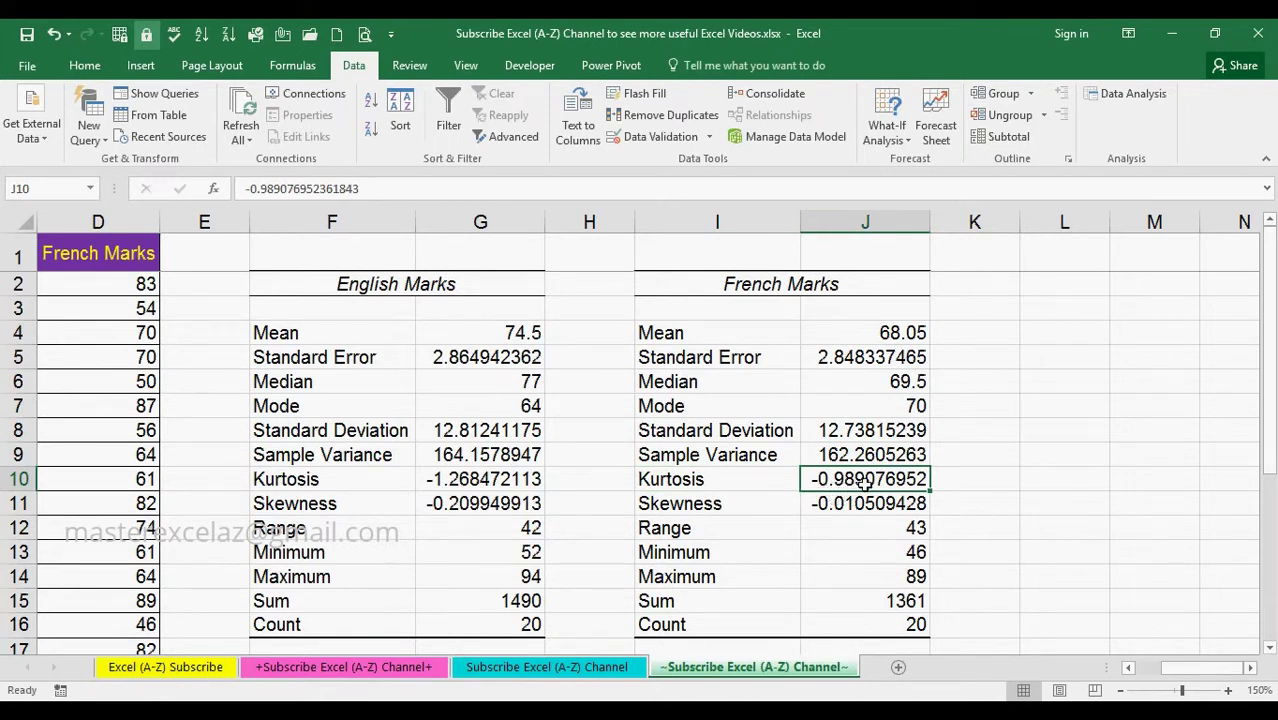
click(757, 506)
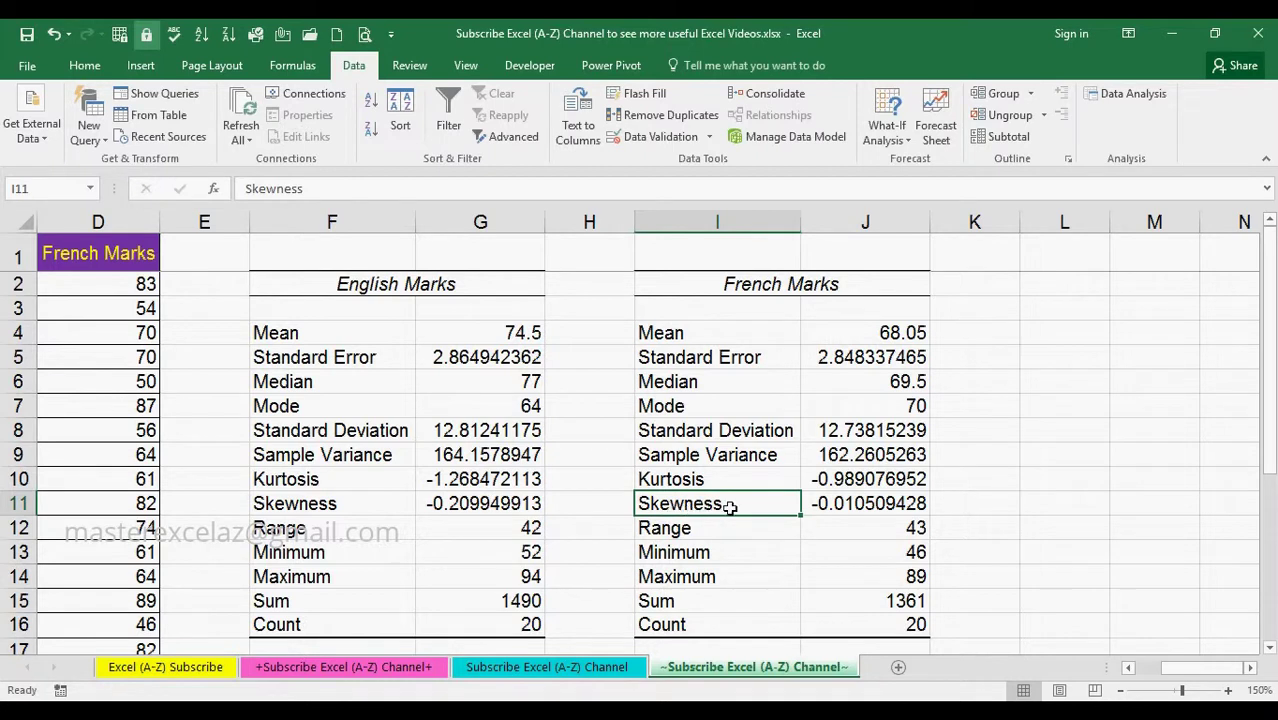
click(843, 507)
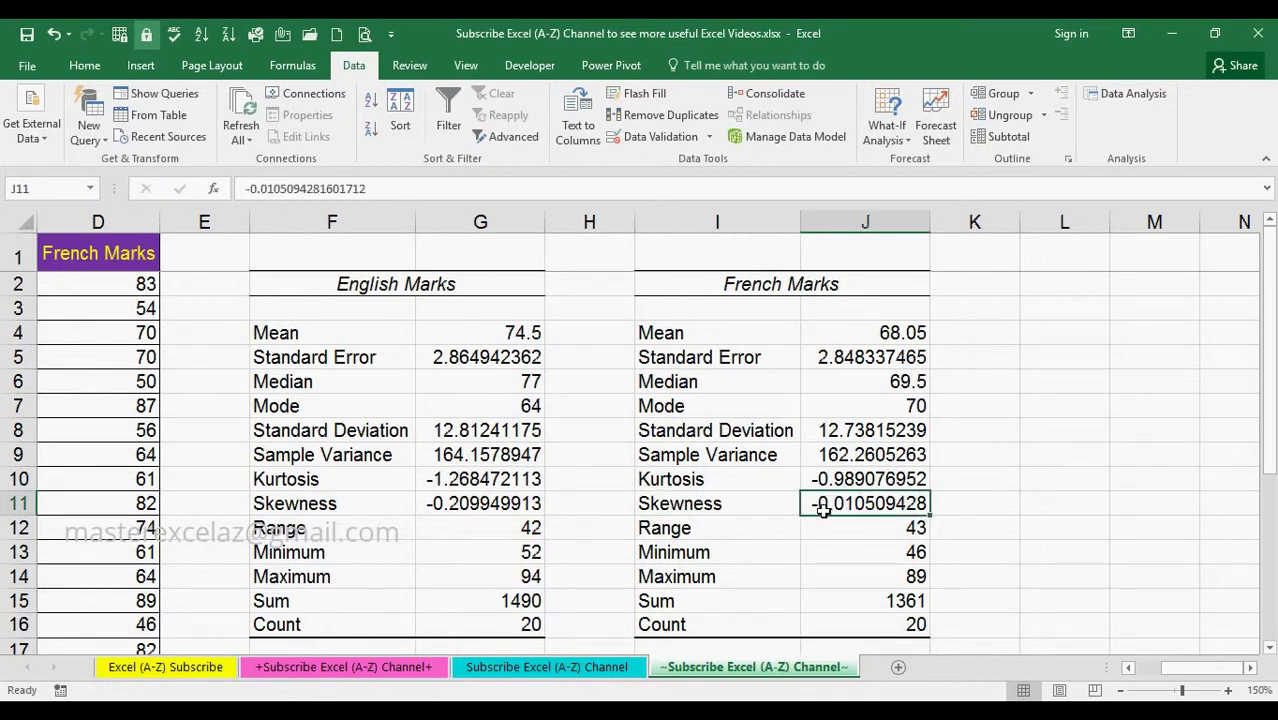
click(754, 536)
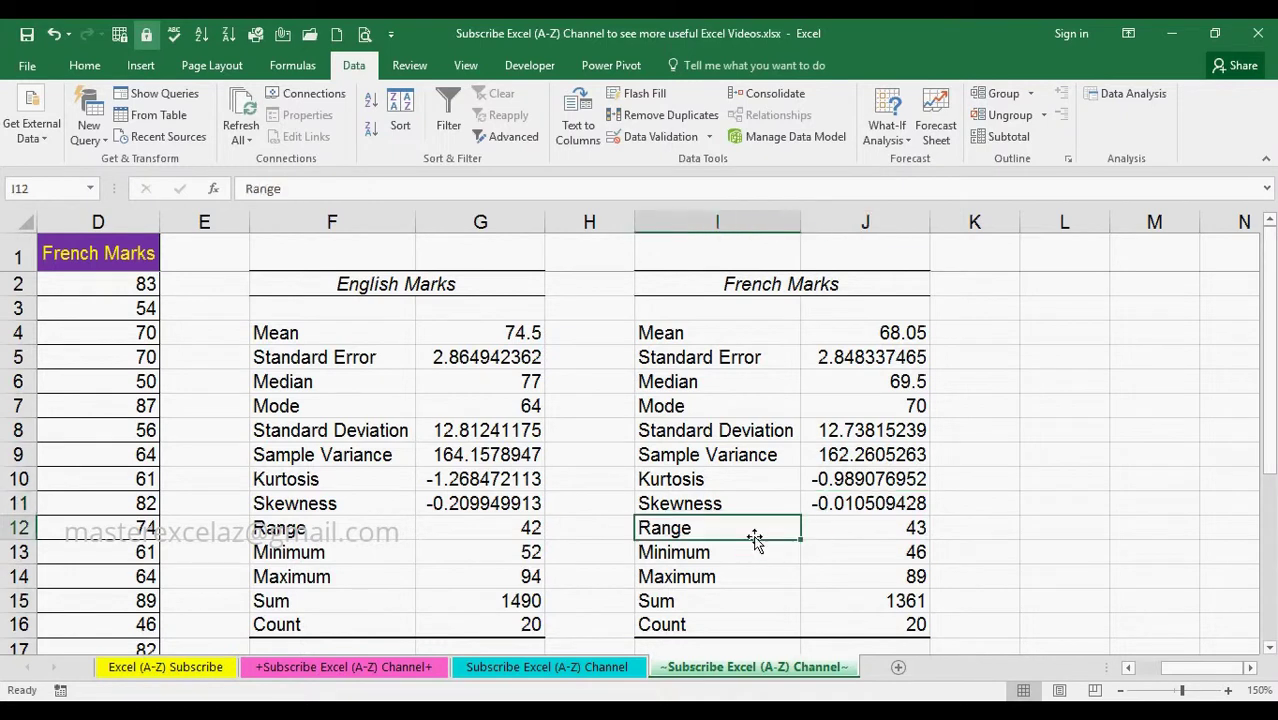
click(886, 530)
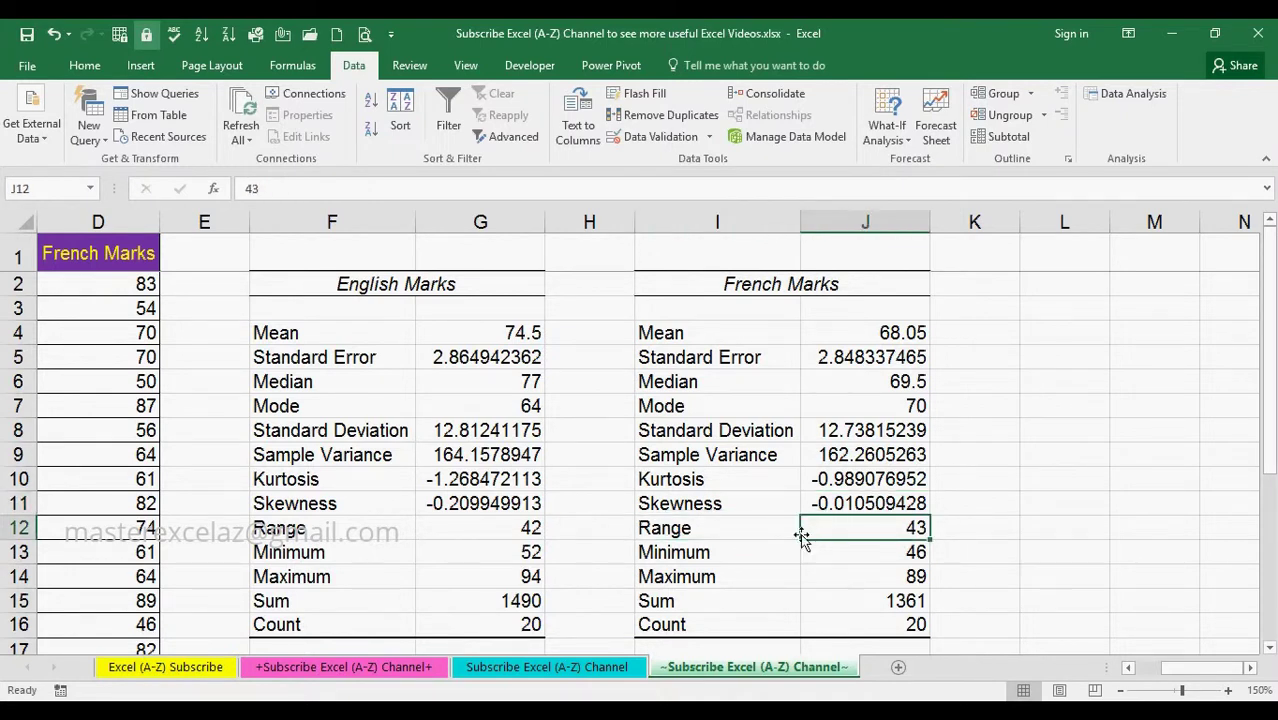
click(721, 551)
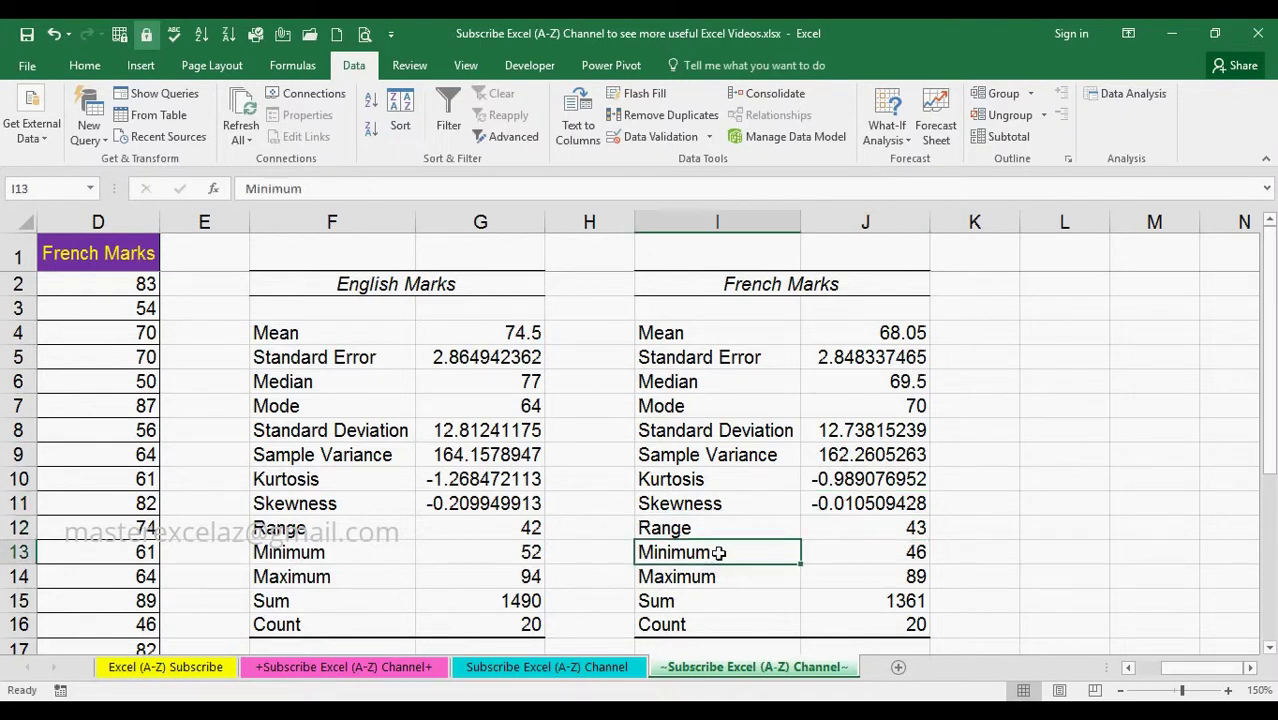
click(900, 554)
click(739, 576)
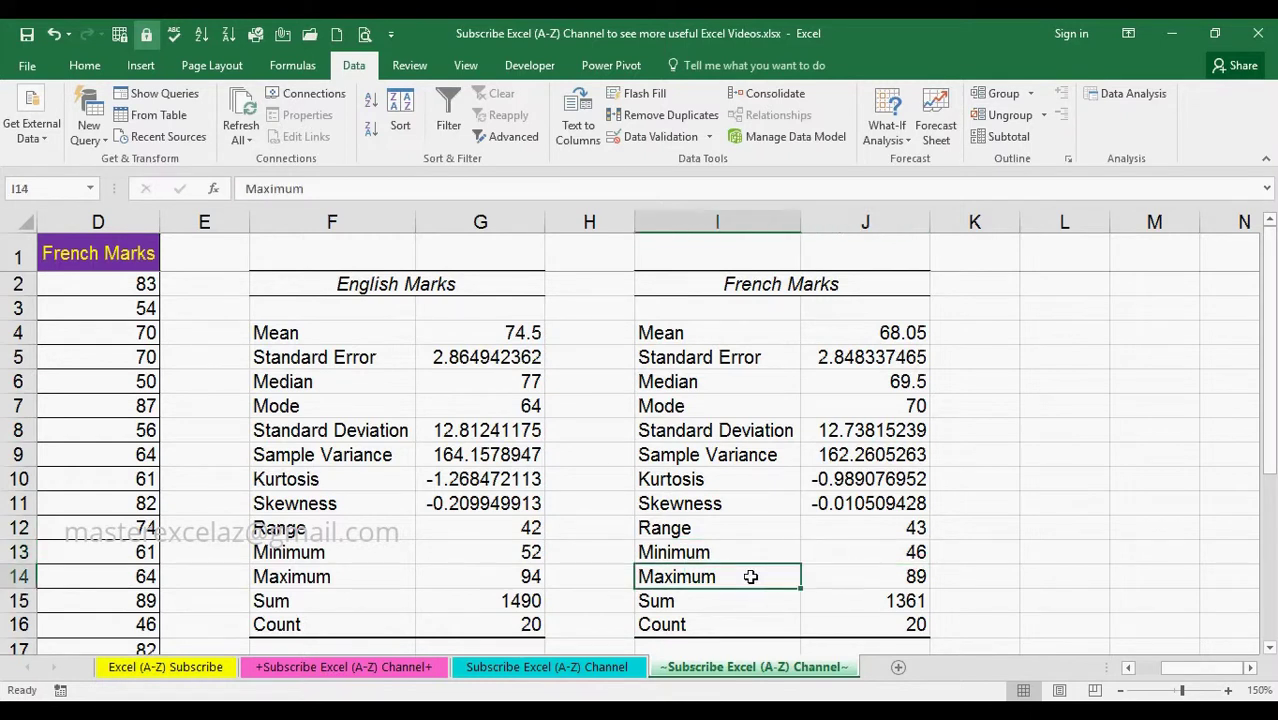
click(895, 577)
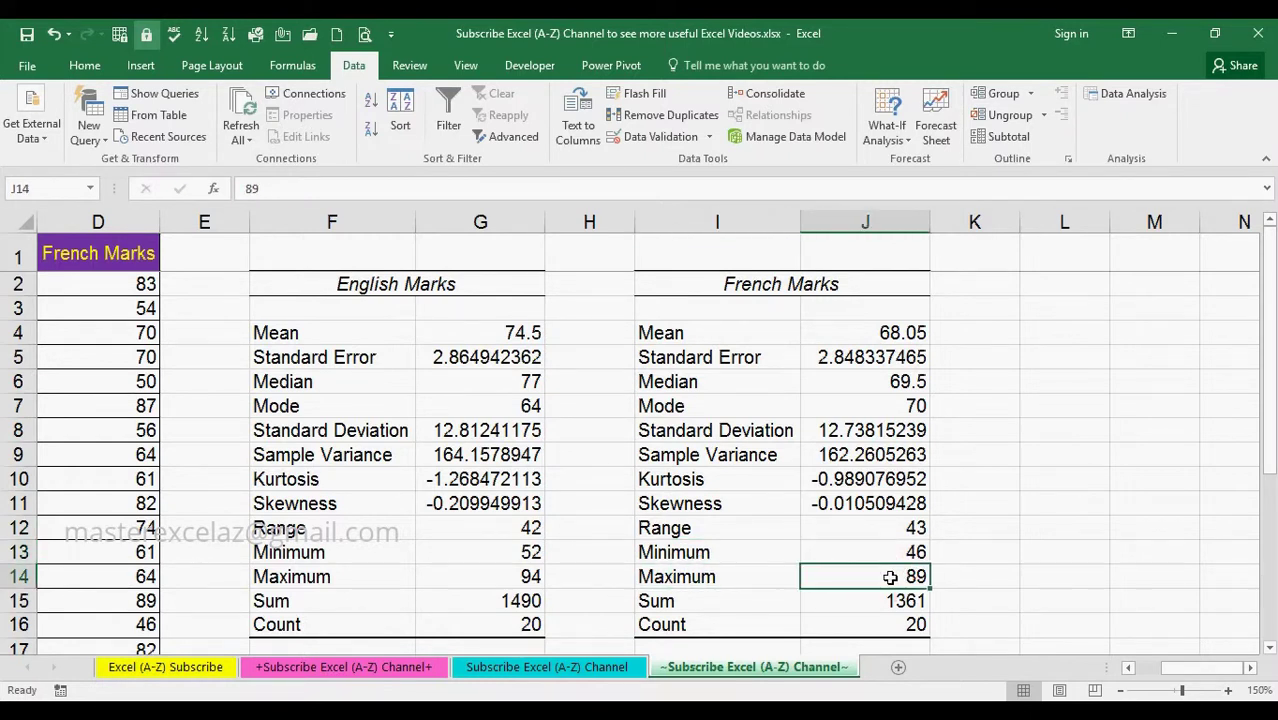
click(689, 604)
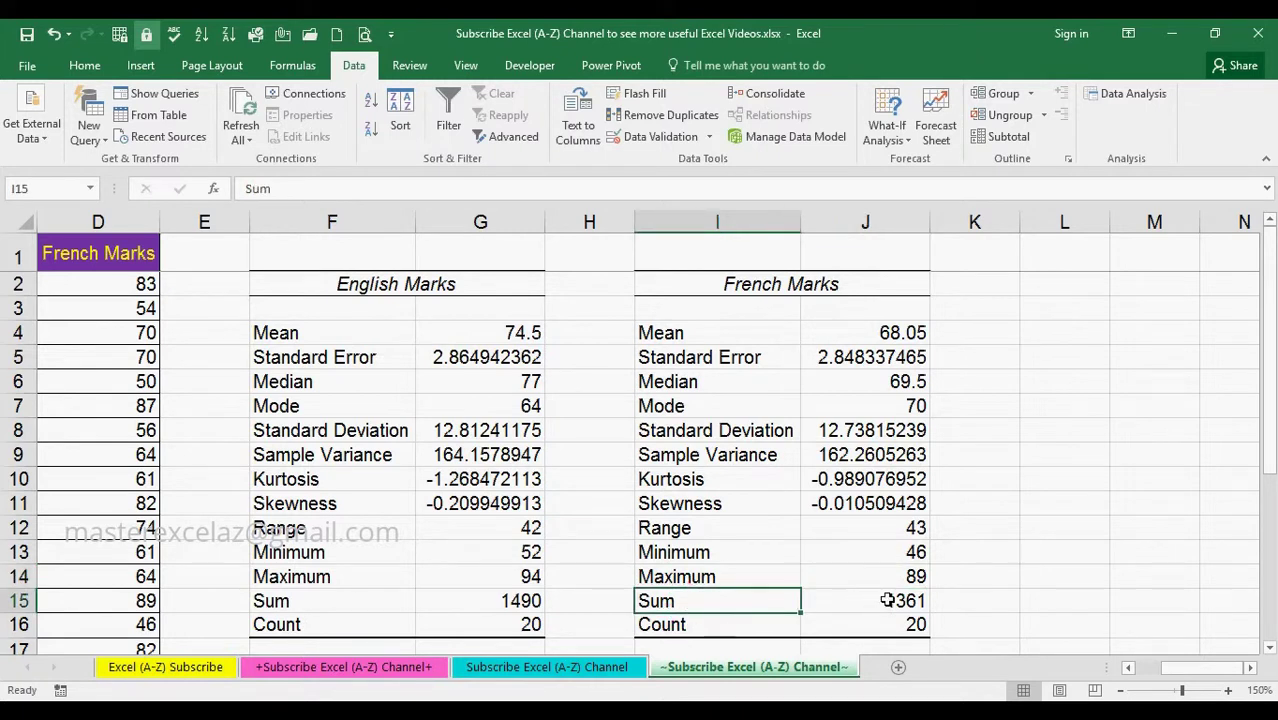
click(895, 600)
click(725, 621)
click(885, 624)
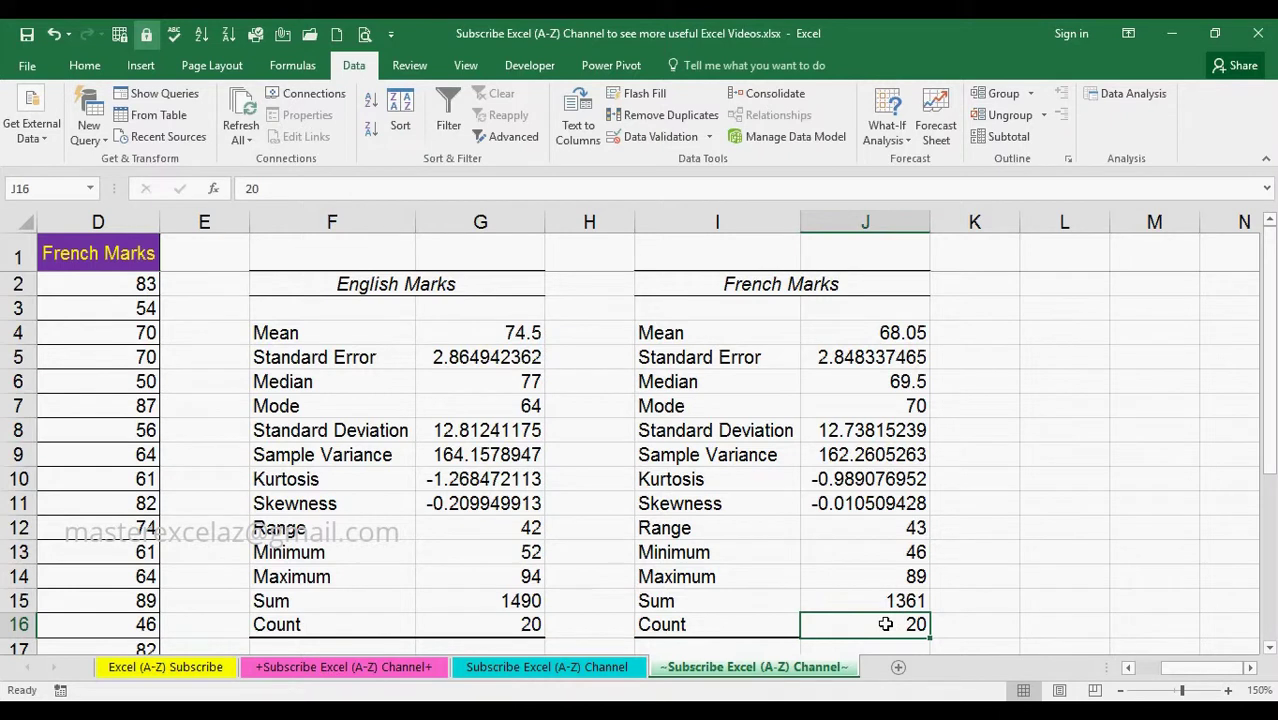
Step: Reopen Descriptive Statistics and change the input range to Hindi Marks $B$1:$B$21
click(1140, 100)
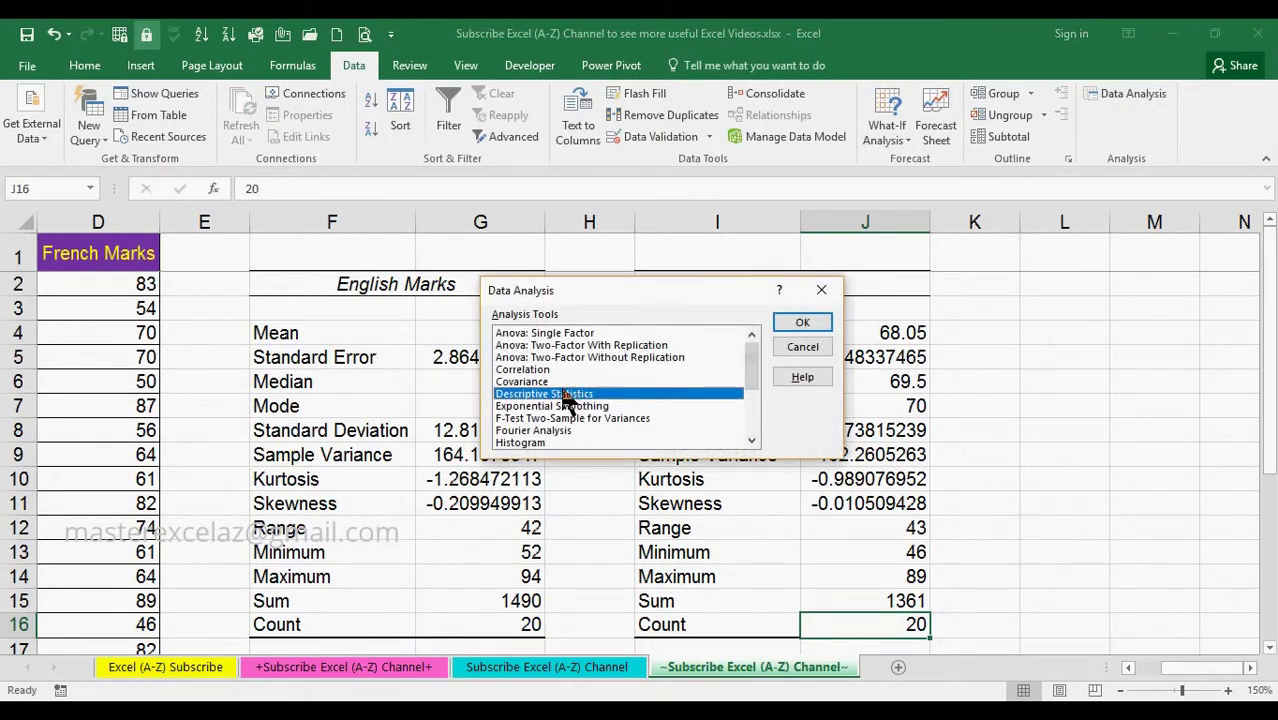
click(805, 322)
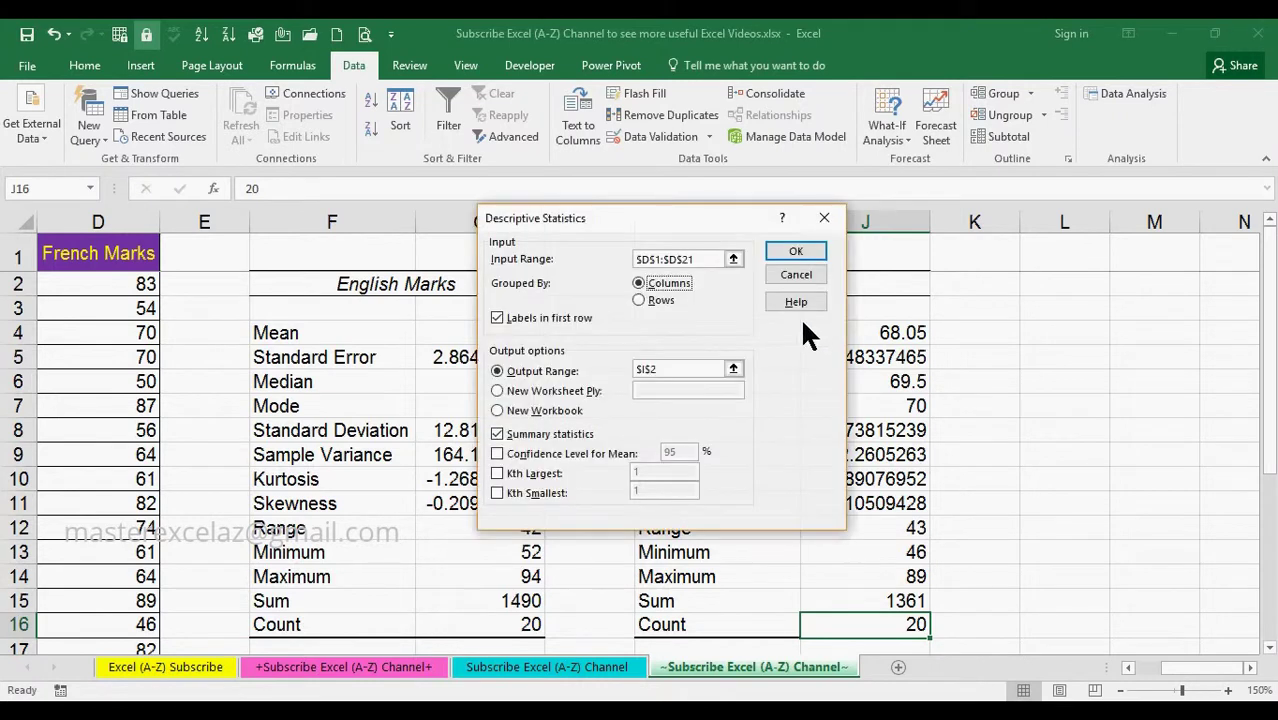
click(706, 259)
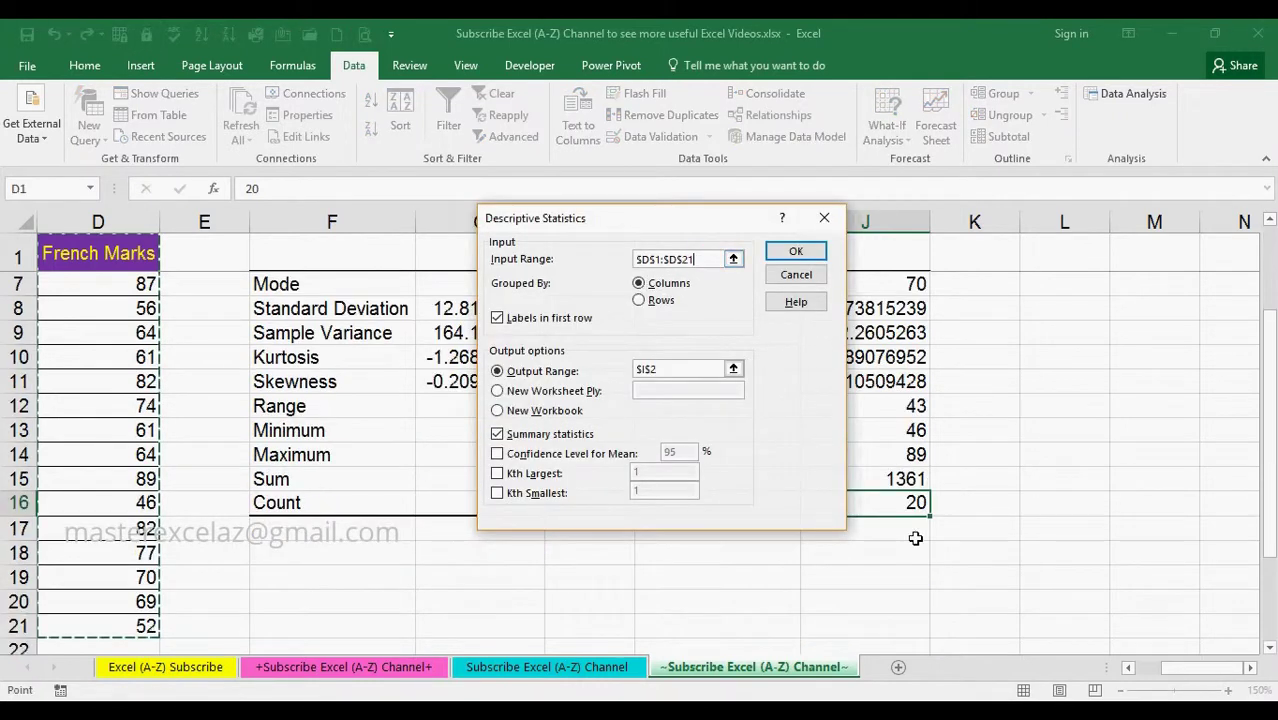
click(1100, 667)
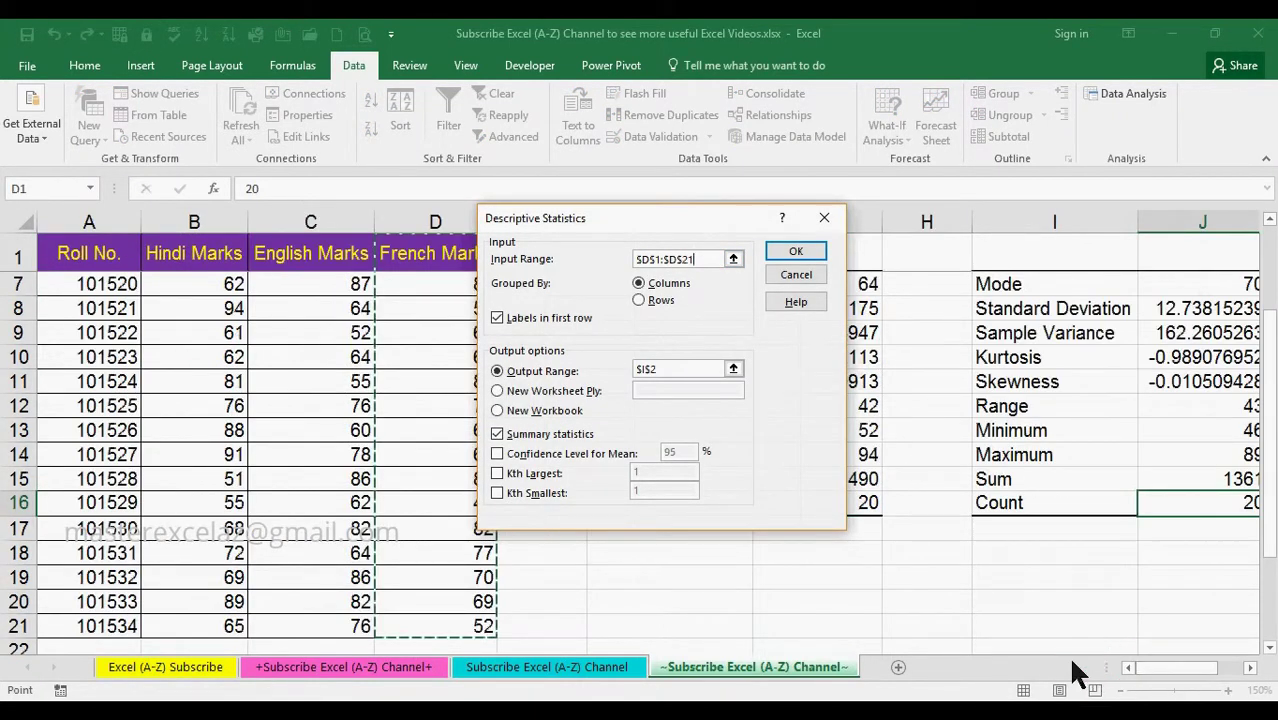
drag(700, 259, 636, 259)
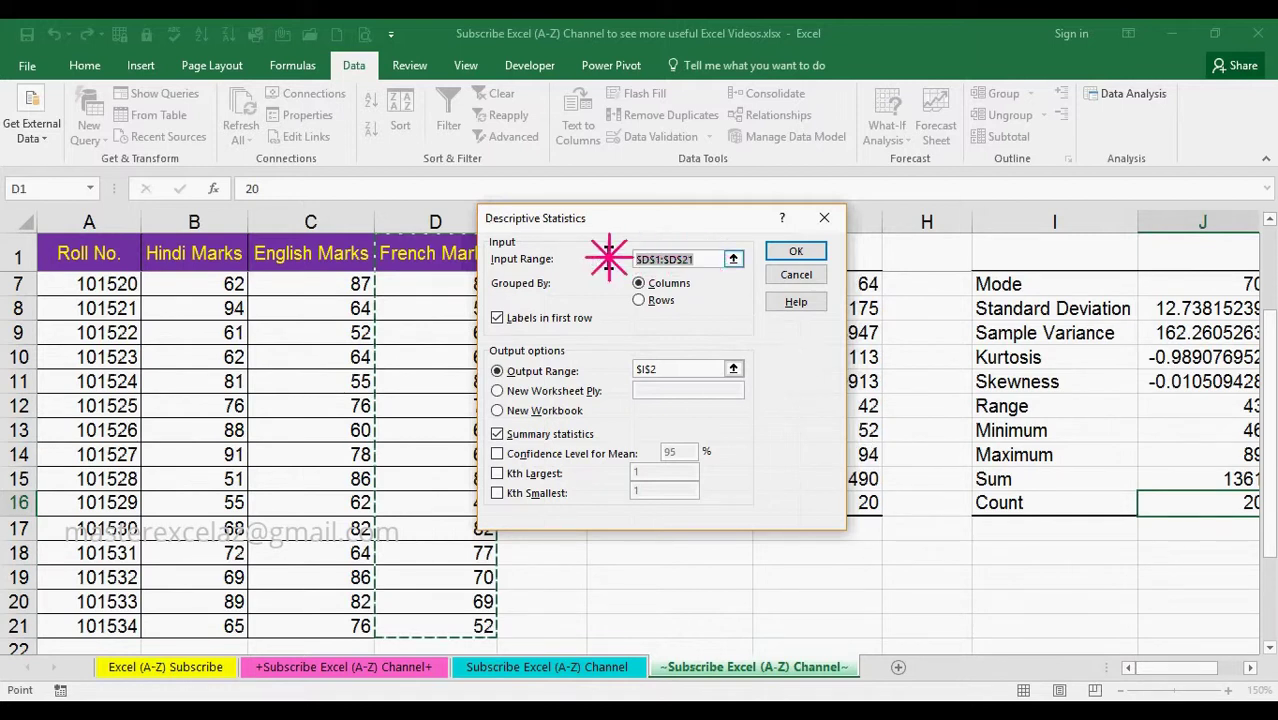
click(214, 246)
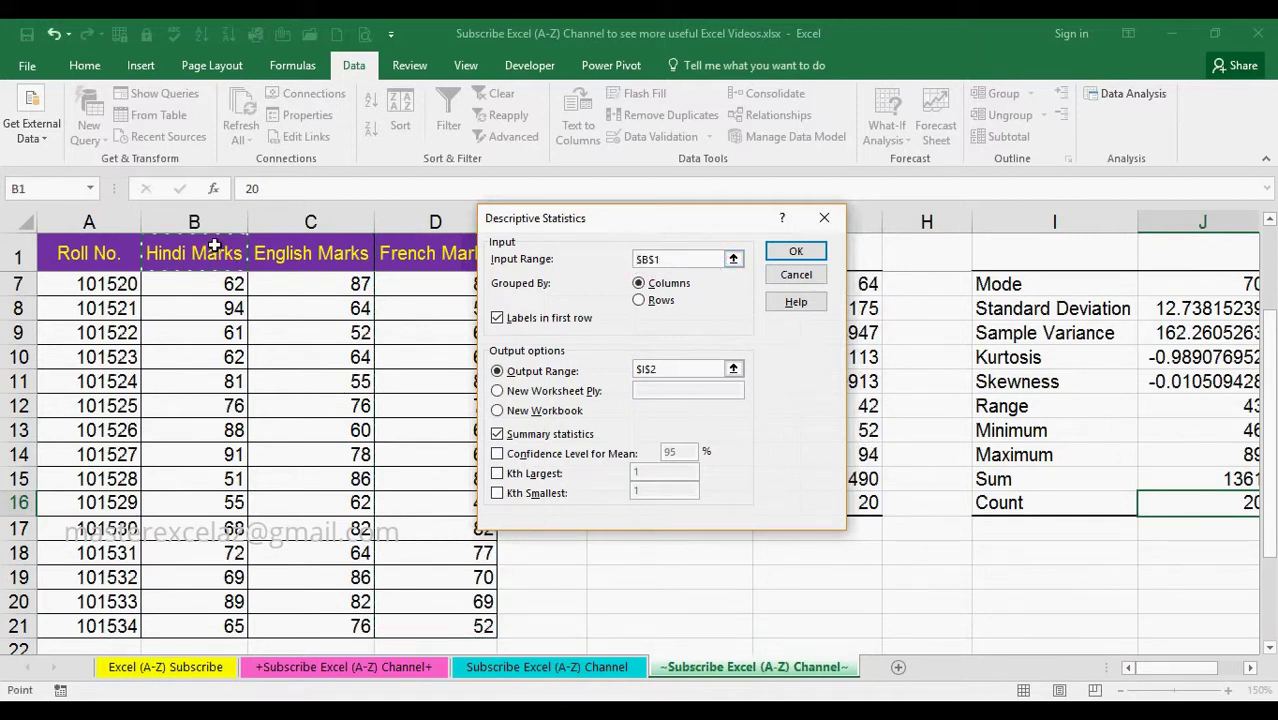
key(shift+Down)
key(shift+Down)
key(shift+Down)
key(shift+Down)
key(shift+Down)
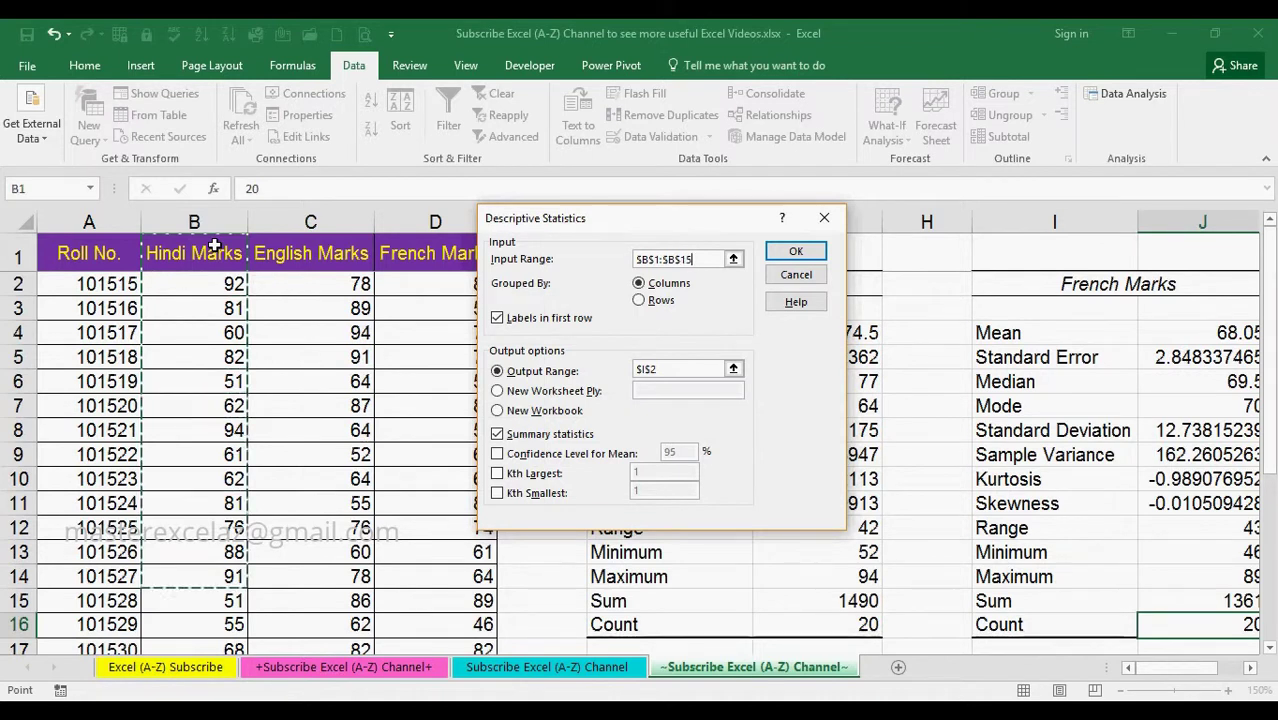
key(shift+Down)
key(shift+Down)
key(shift+Down)
key(shift+Up)
key(shift+Up)
key(shift+Up)
key(shift+Up)
key(shift+Up)
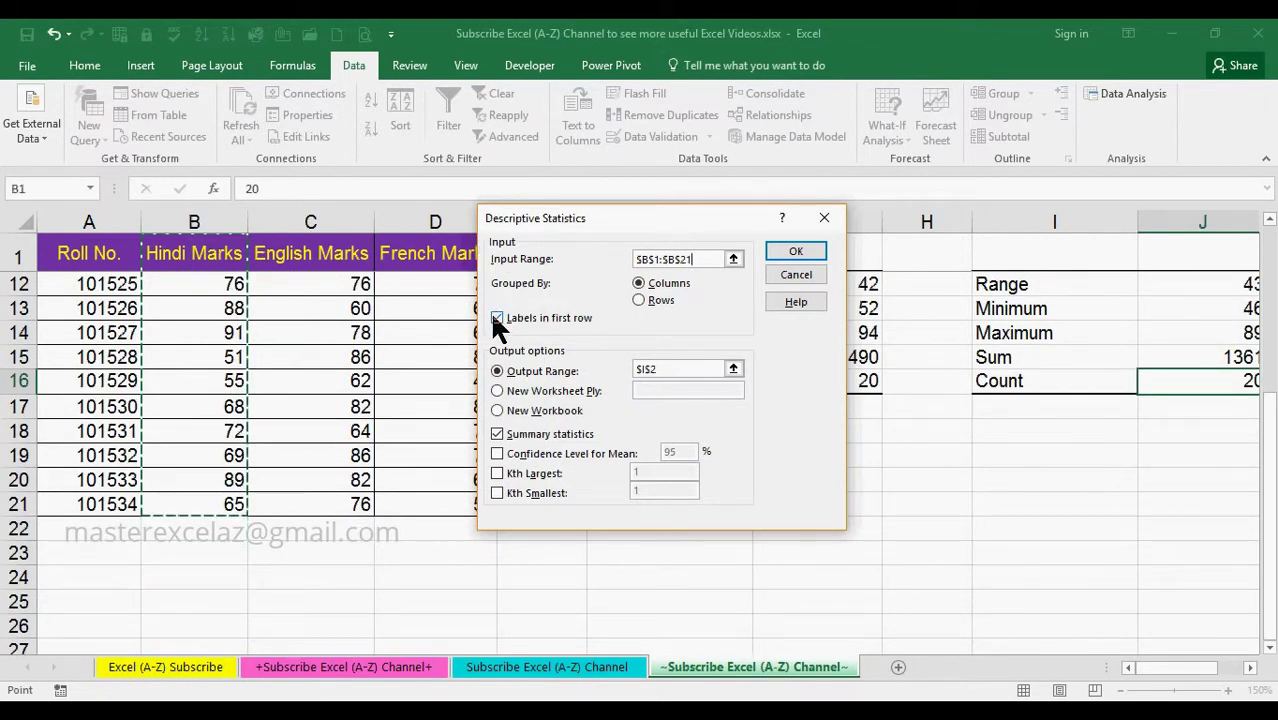
Step: Set the output range to $L$2 and generate the Hindi Marks statistics table
click(666, 369)
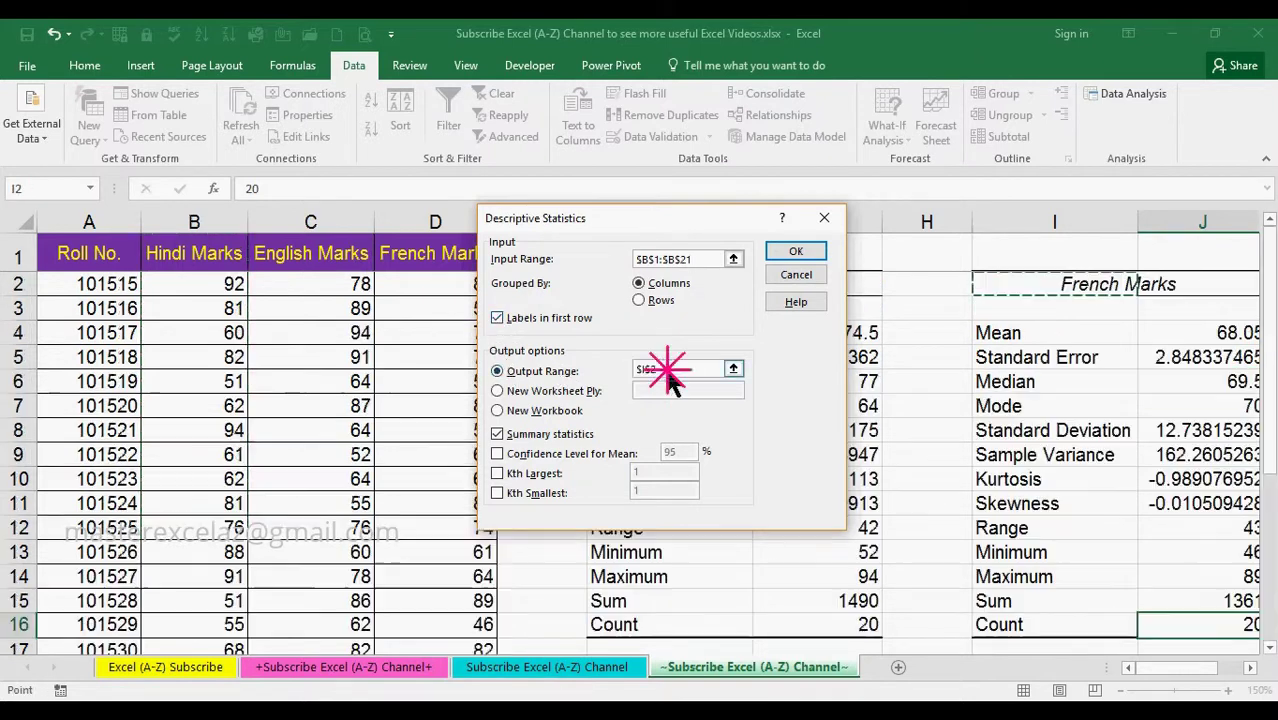
click(1150, 670)
drag(1150, 678, 1165, 678)
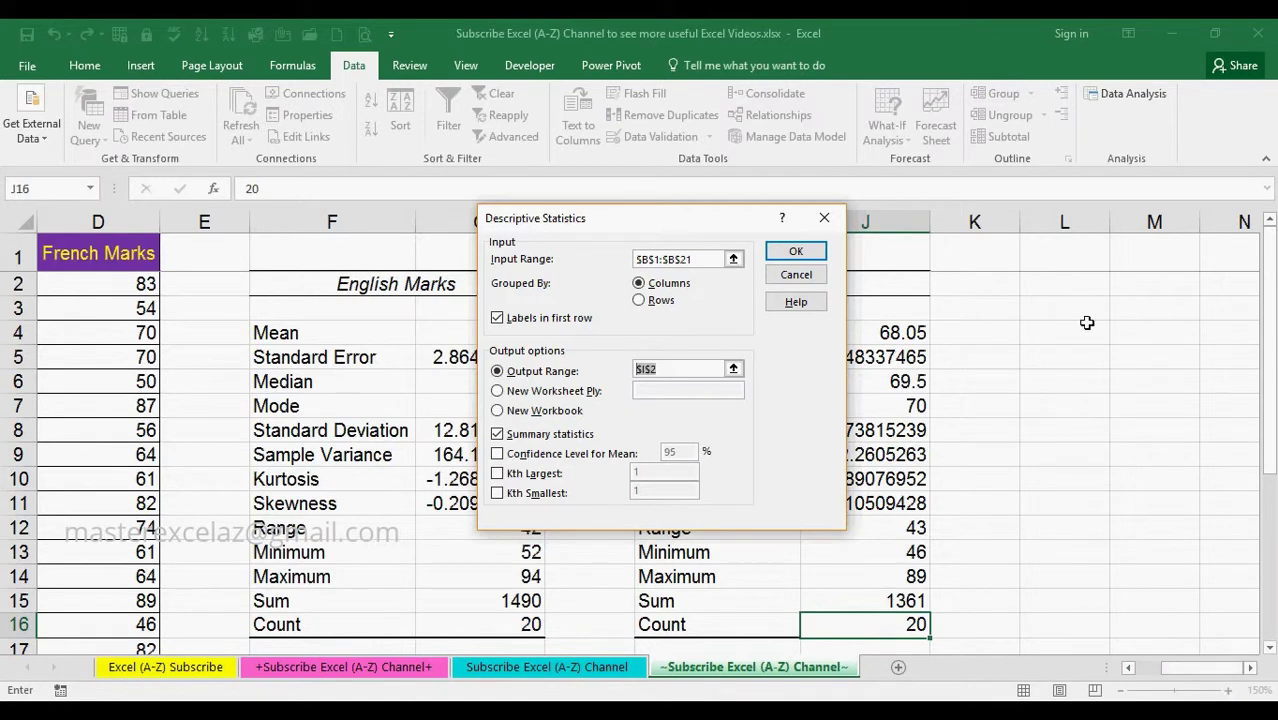
click(1075, 286)
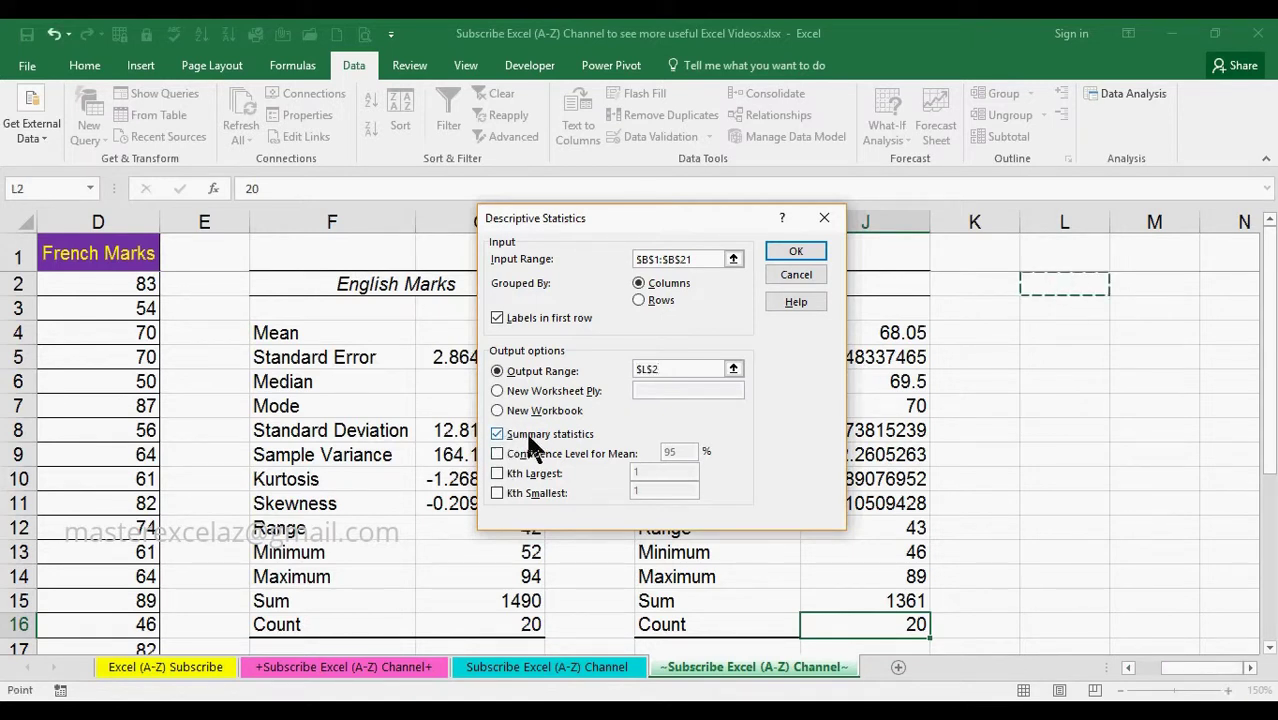
click(796, 251)
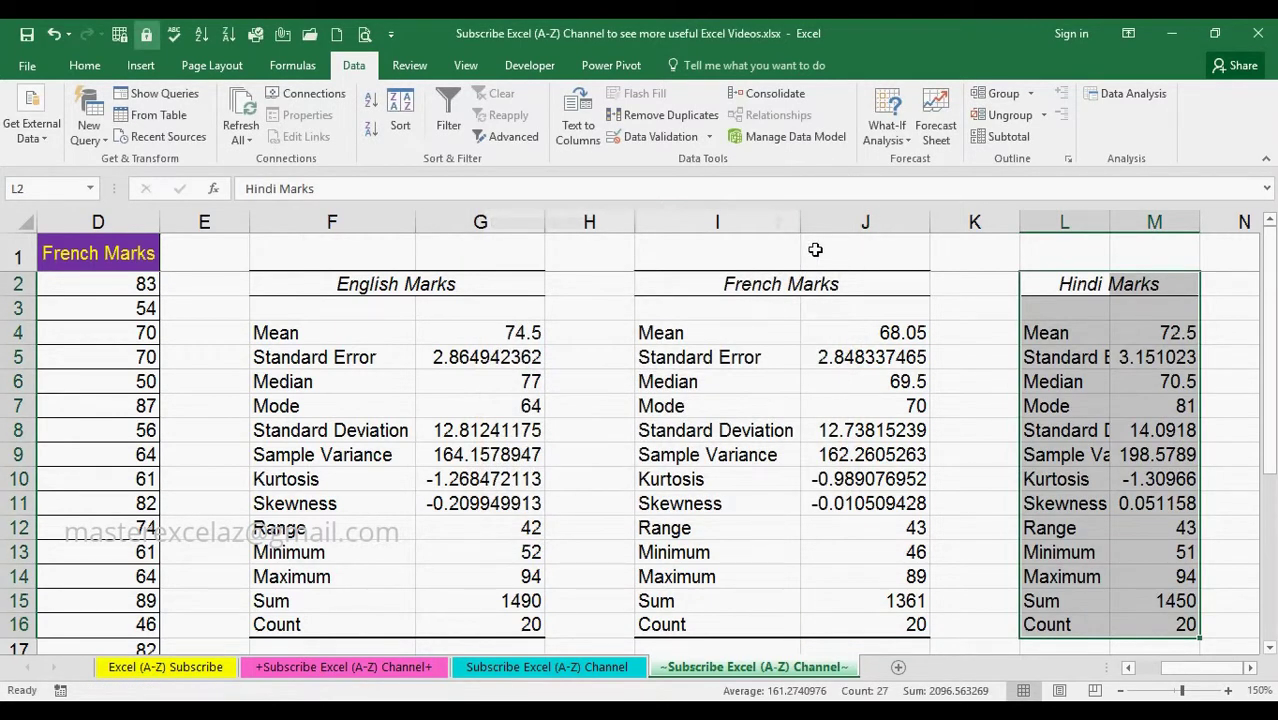
Step: AutoFit columns L and M and bring the whole Hindi Marks table into view
drag(1085, 225, 1120, 222)
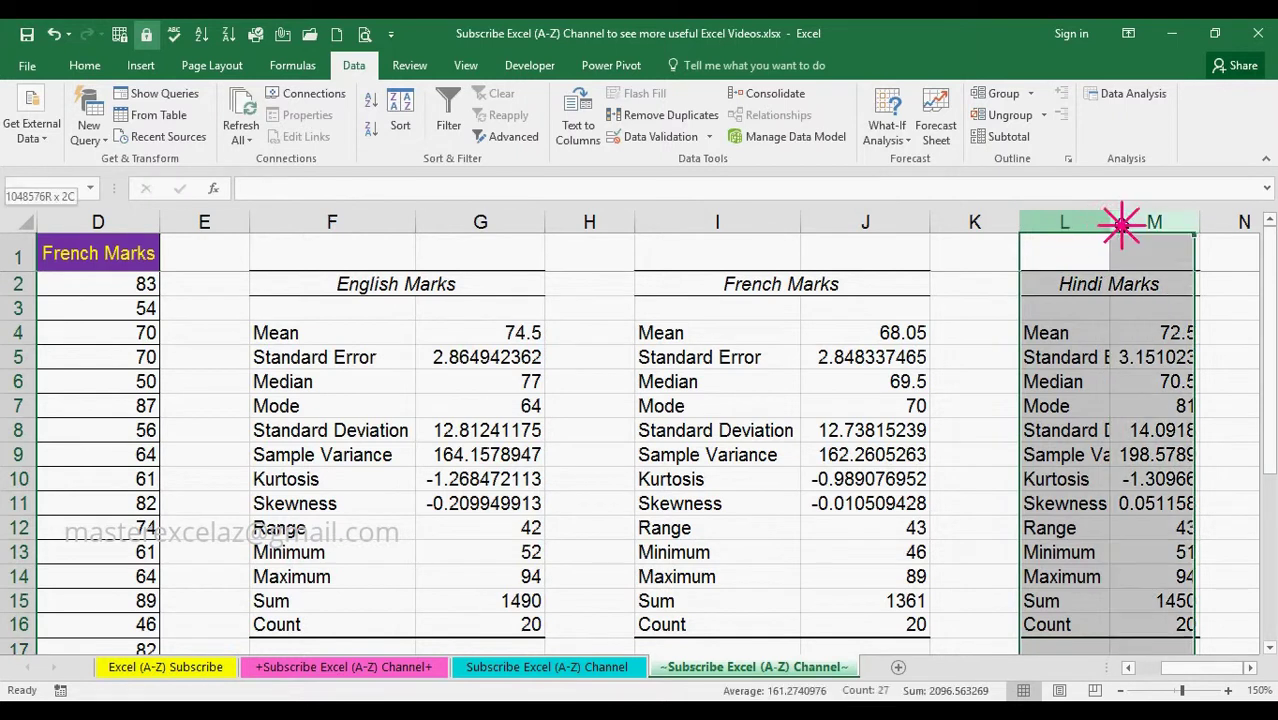
double_click(1110, 222)
click(1148, 292)
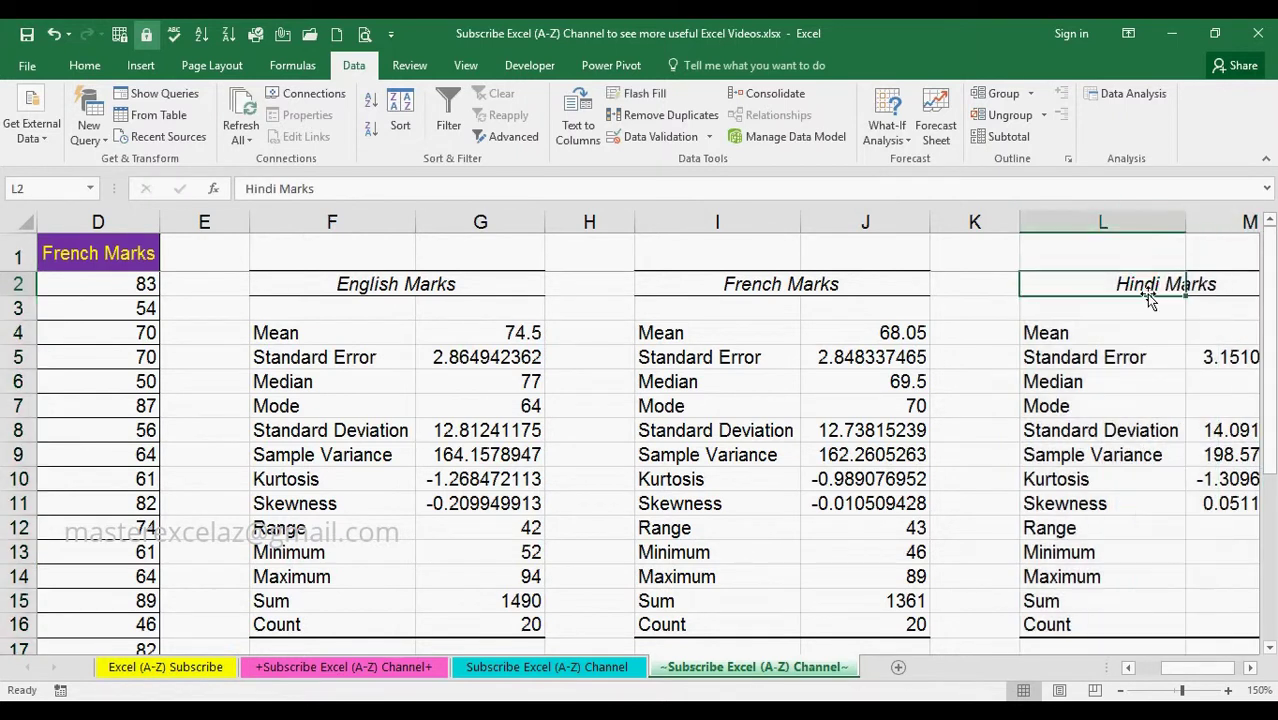
key(Right)
key(Right)
key(Right)
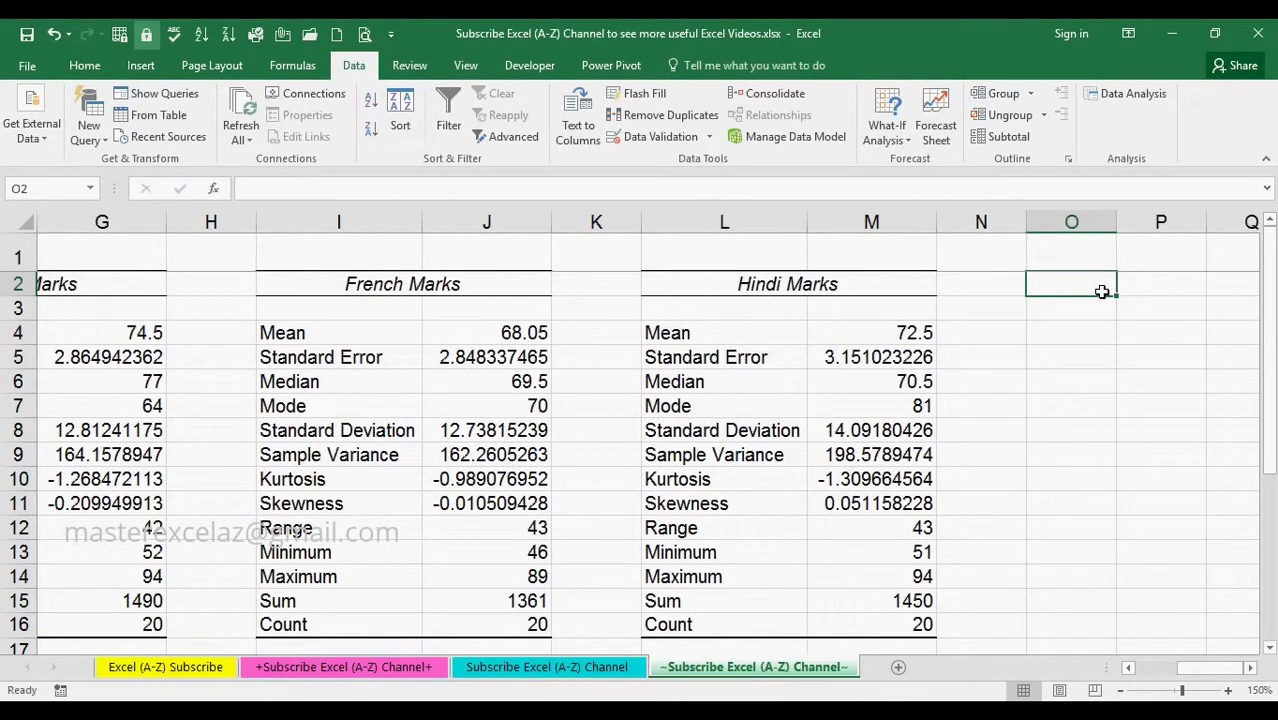
click(760, 280)
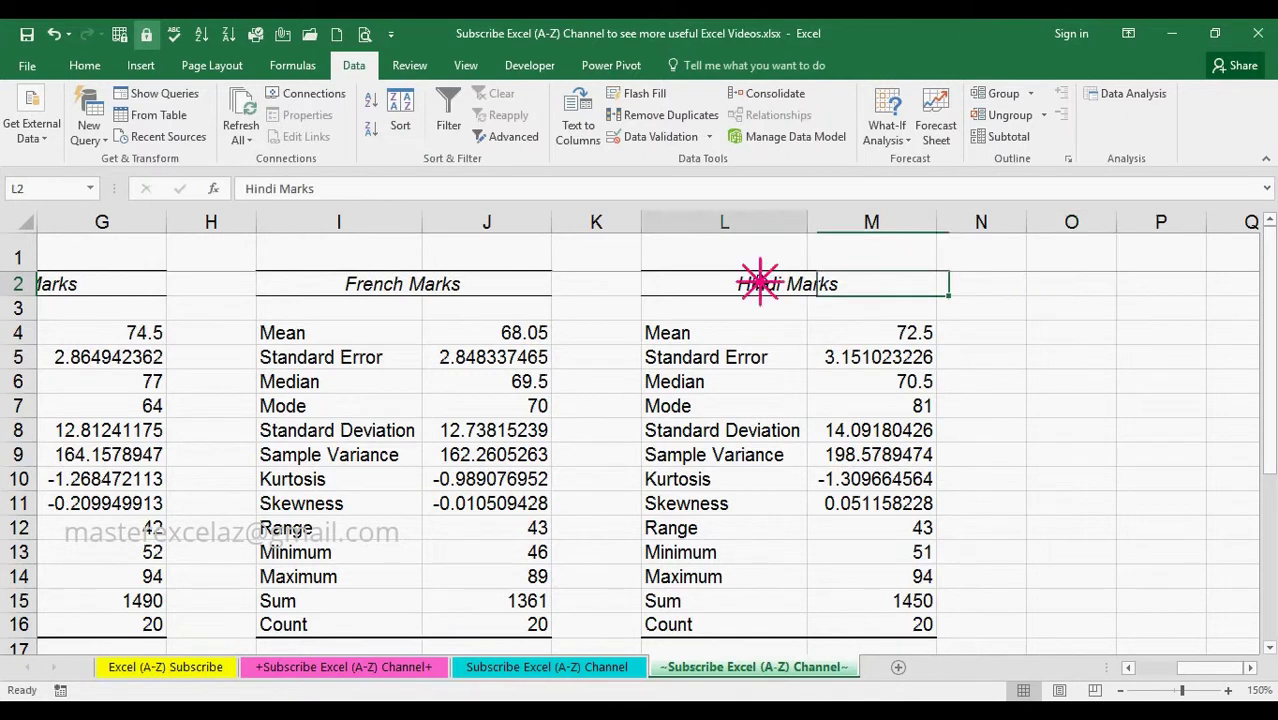
click(833, 288)
click(703, 336)
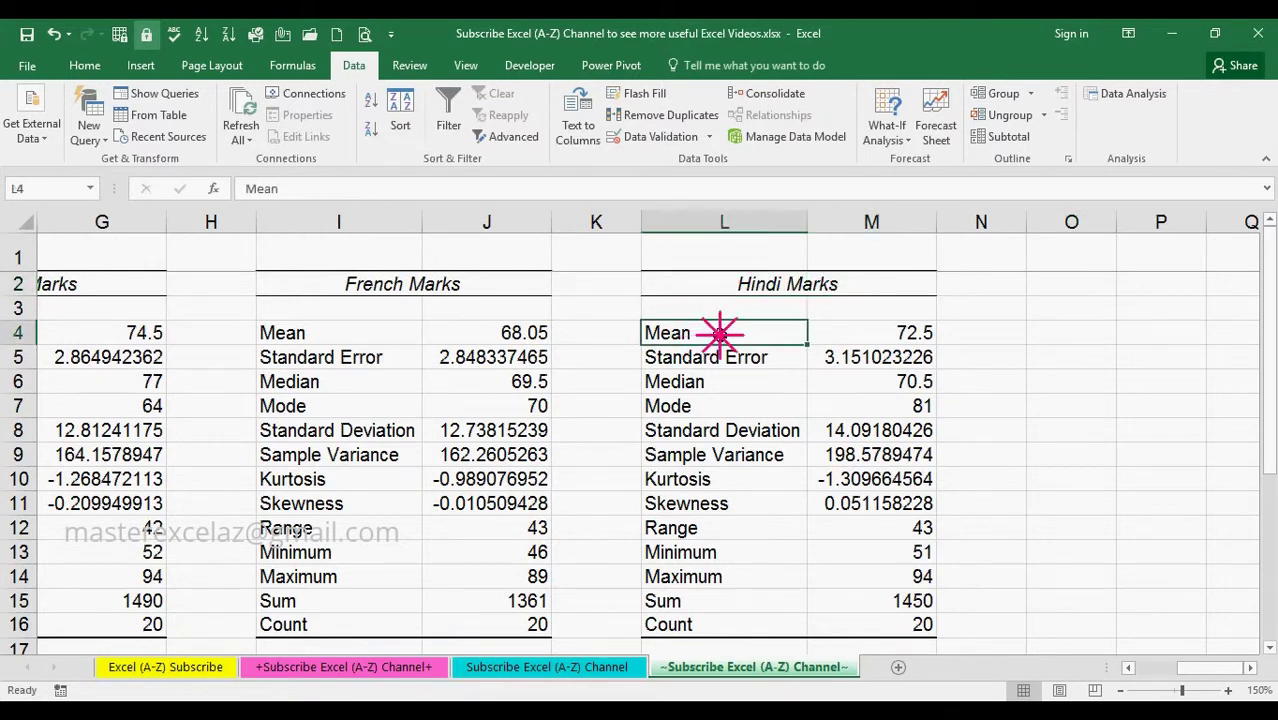
click(873, 337)
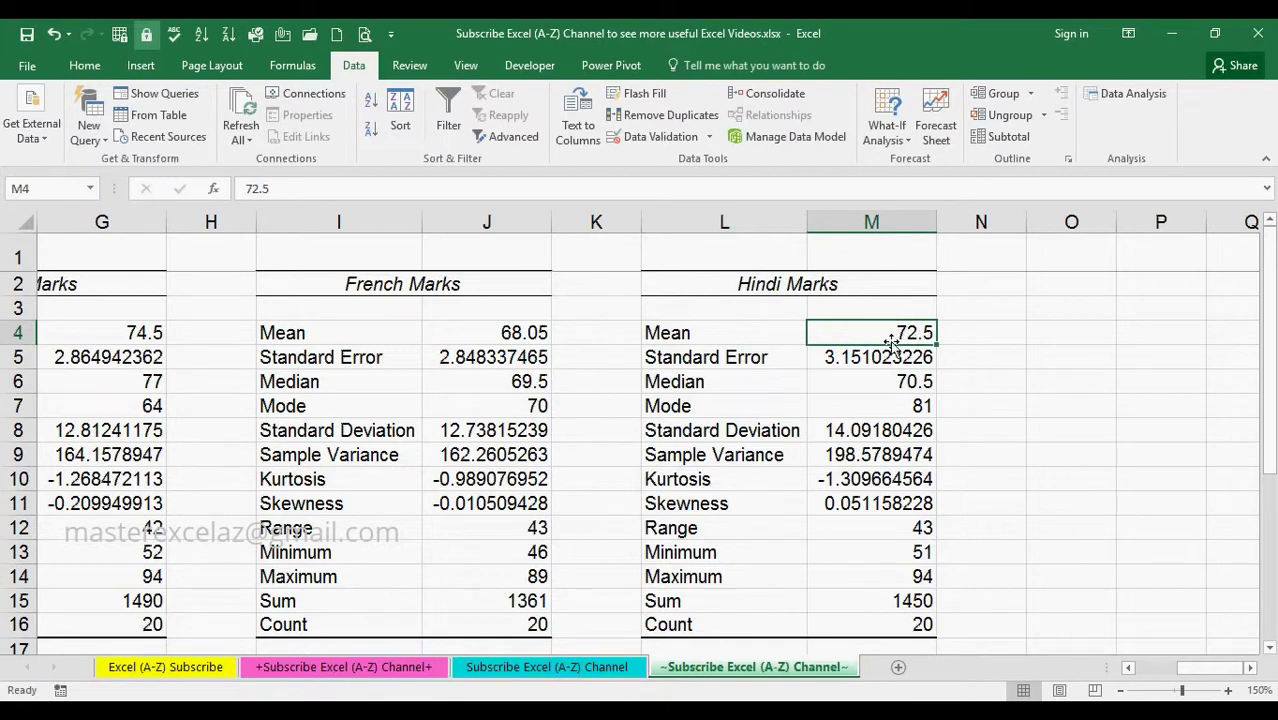
click(724, 356)
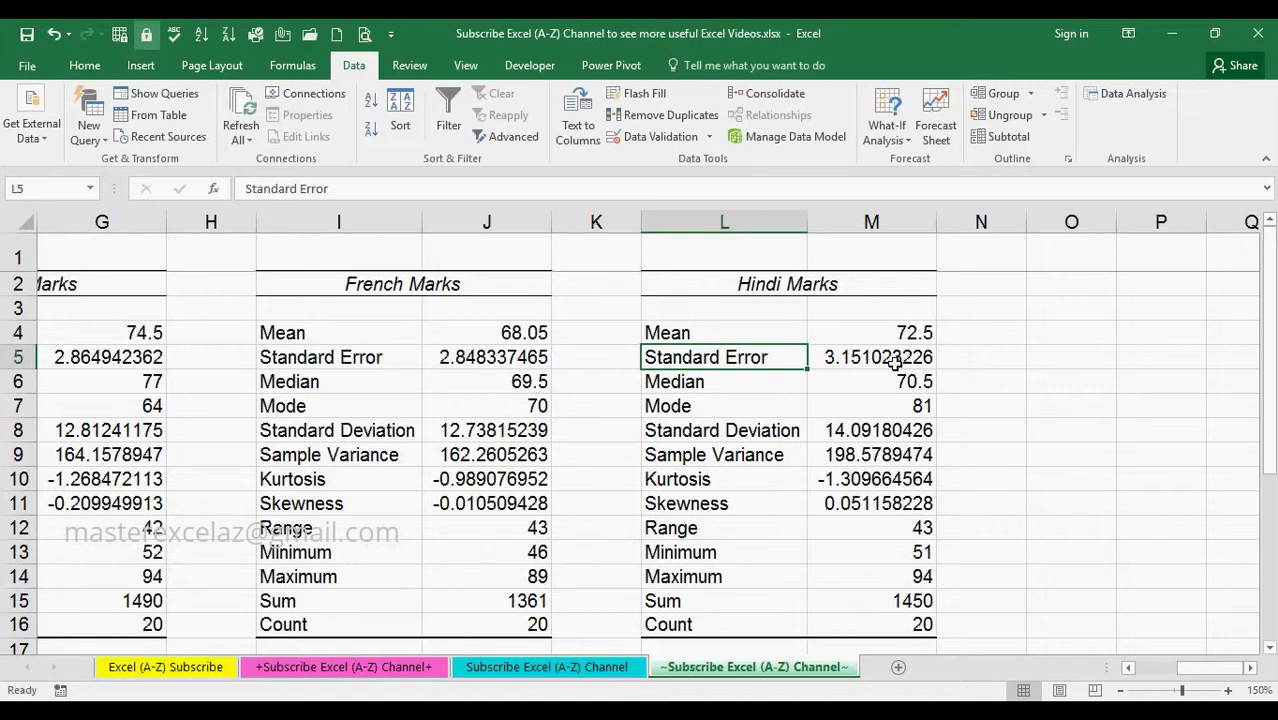
click(749, 388)
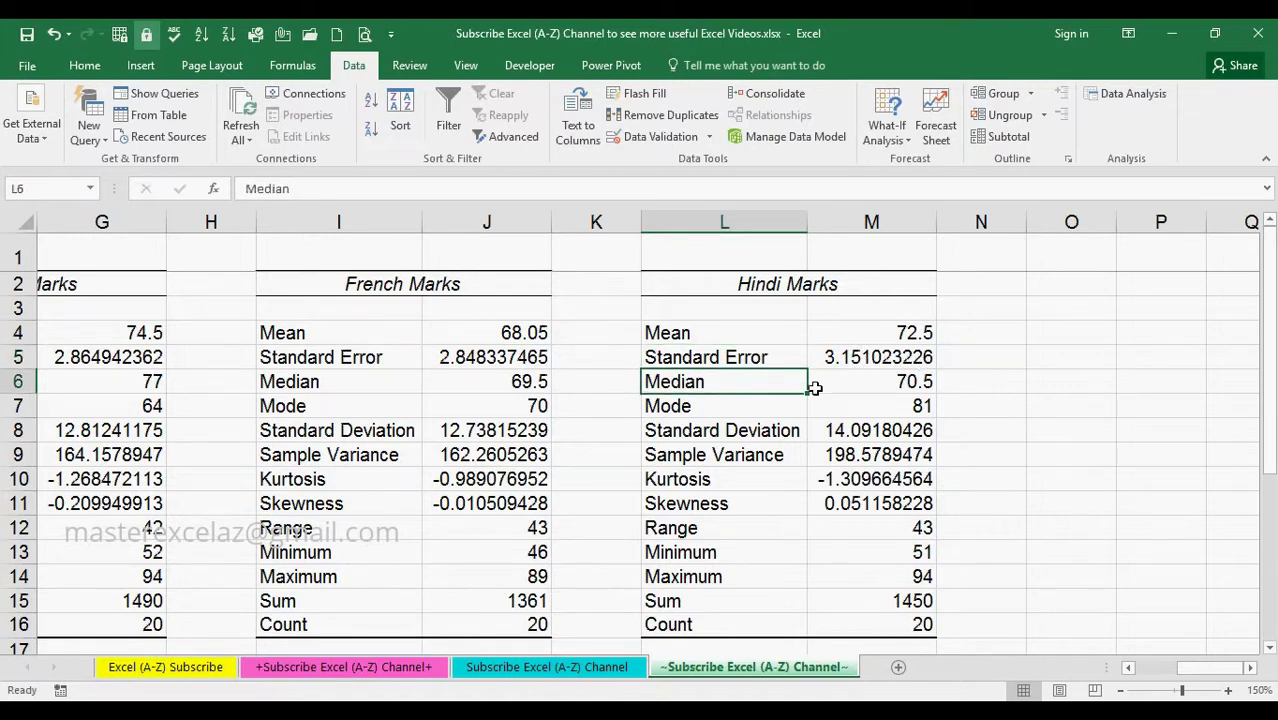
click(902, 388)
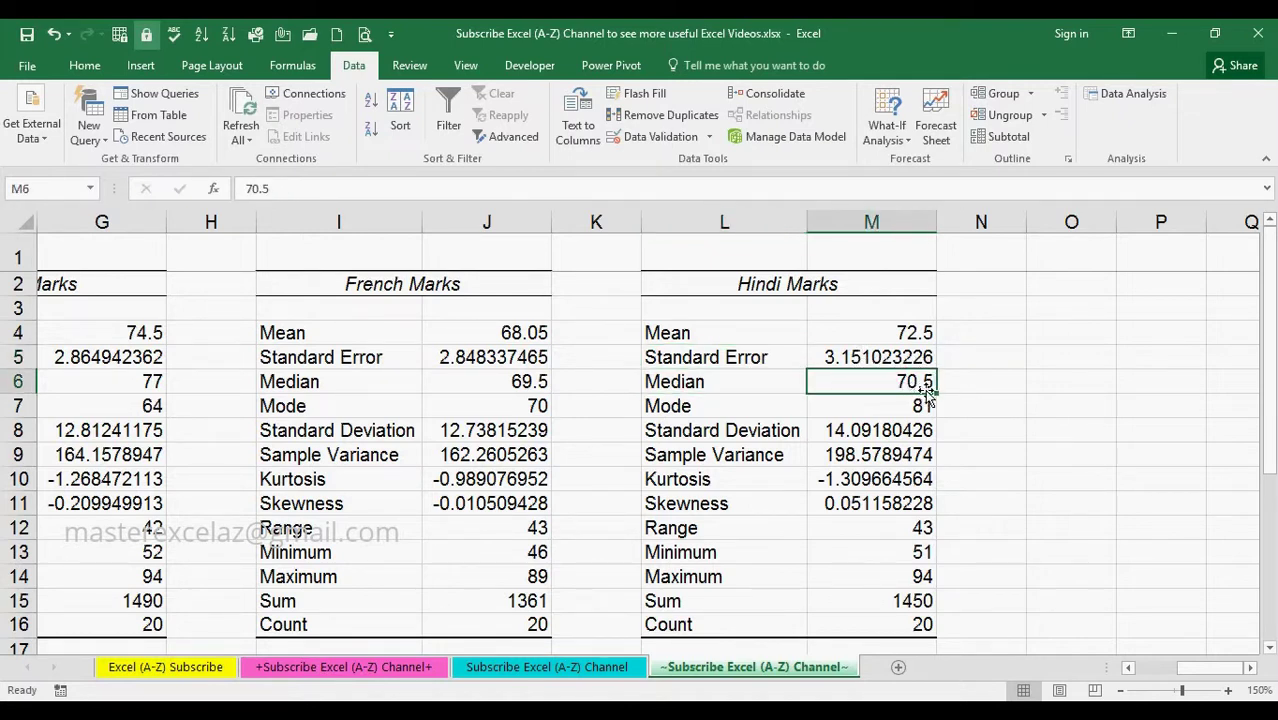
click(742, 407)
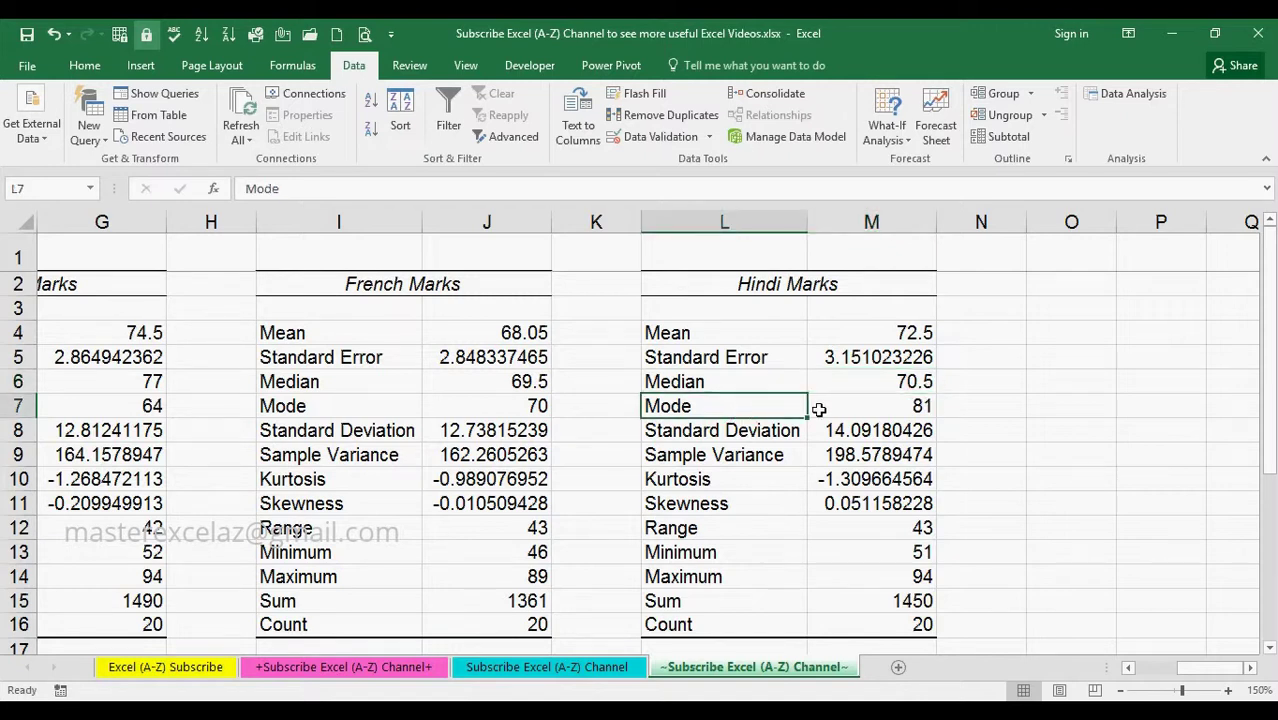
click(914, 409)
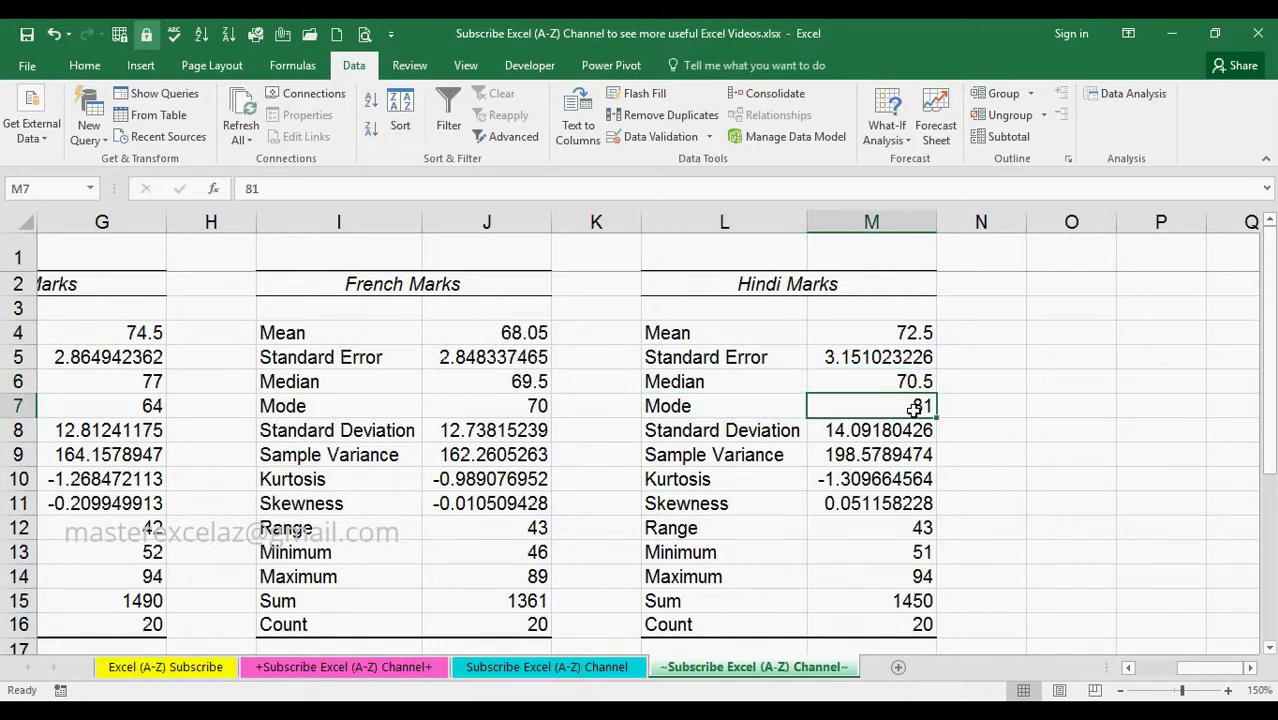
click(716, 434)
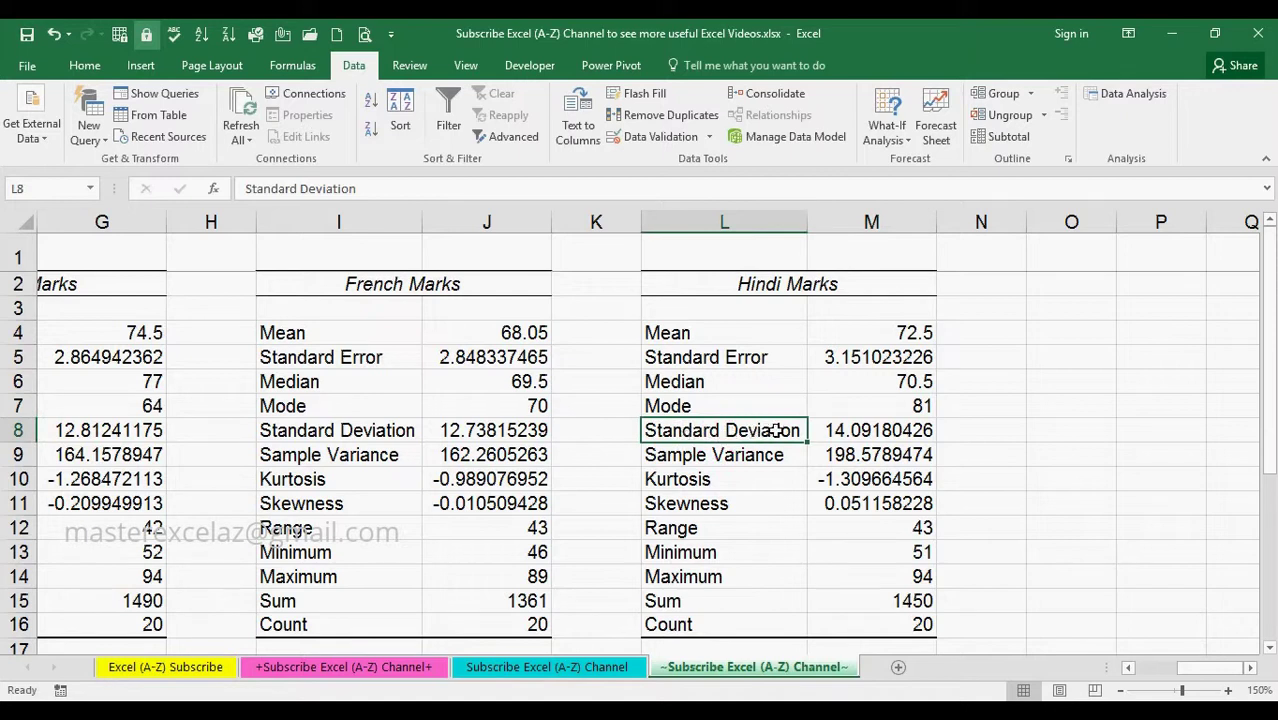
click(844, 433)
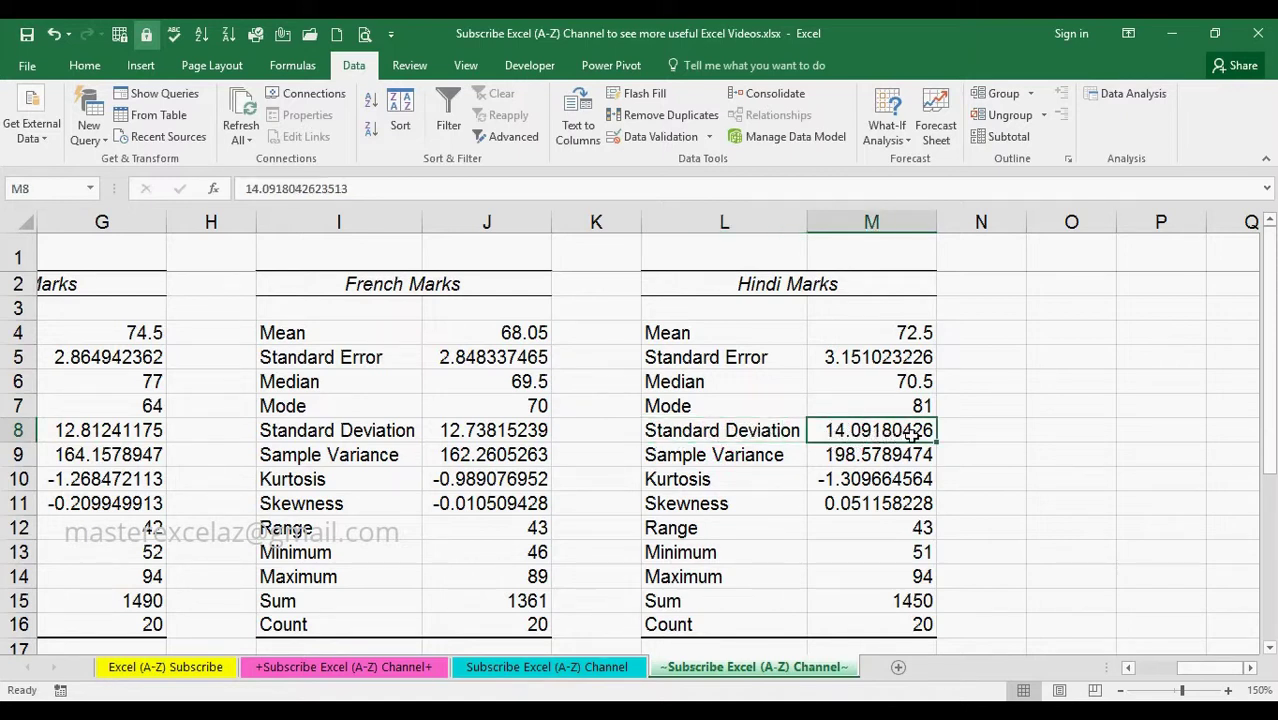
click(789, 455)
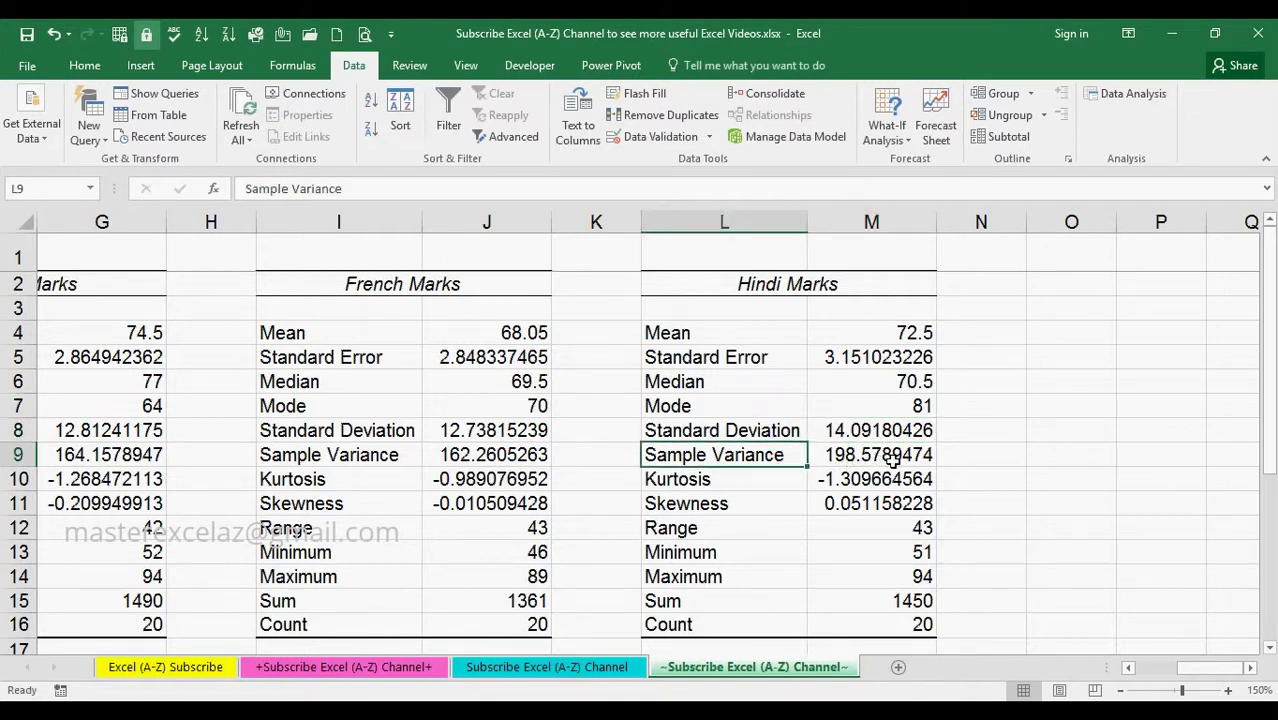
click(767, 481)
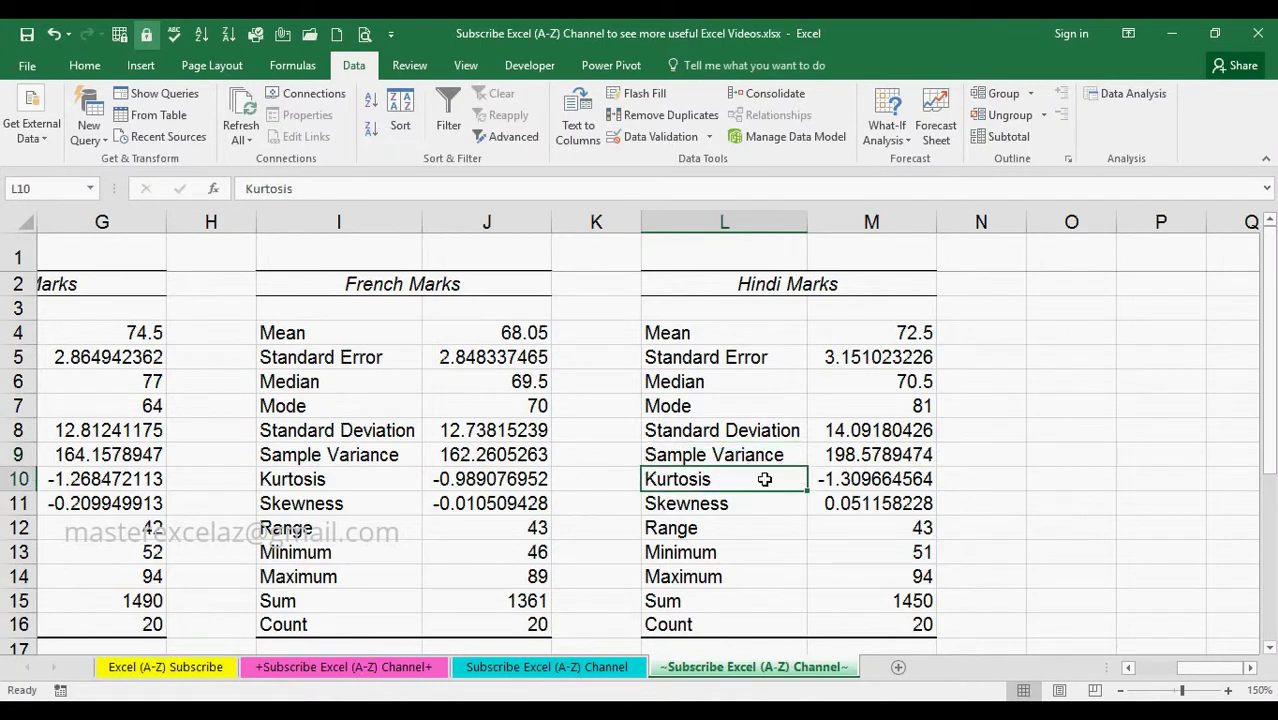
click(840, 484)
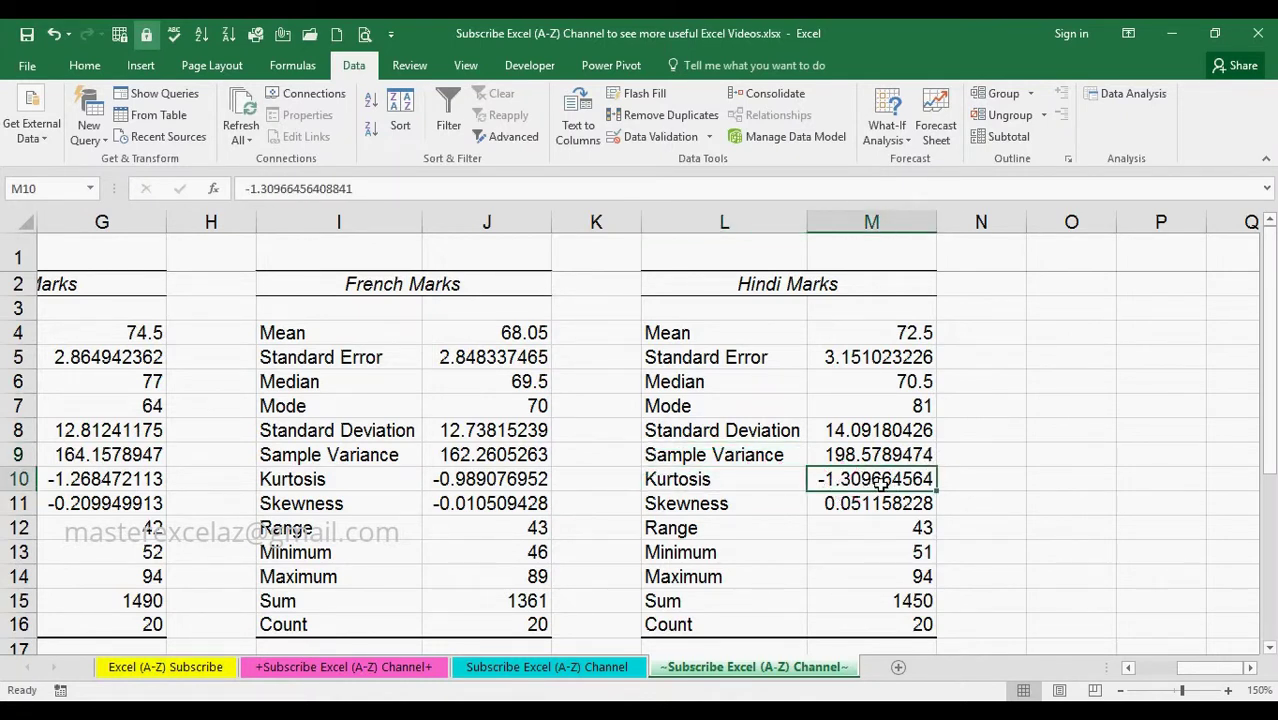
click(749, 507)
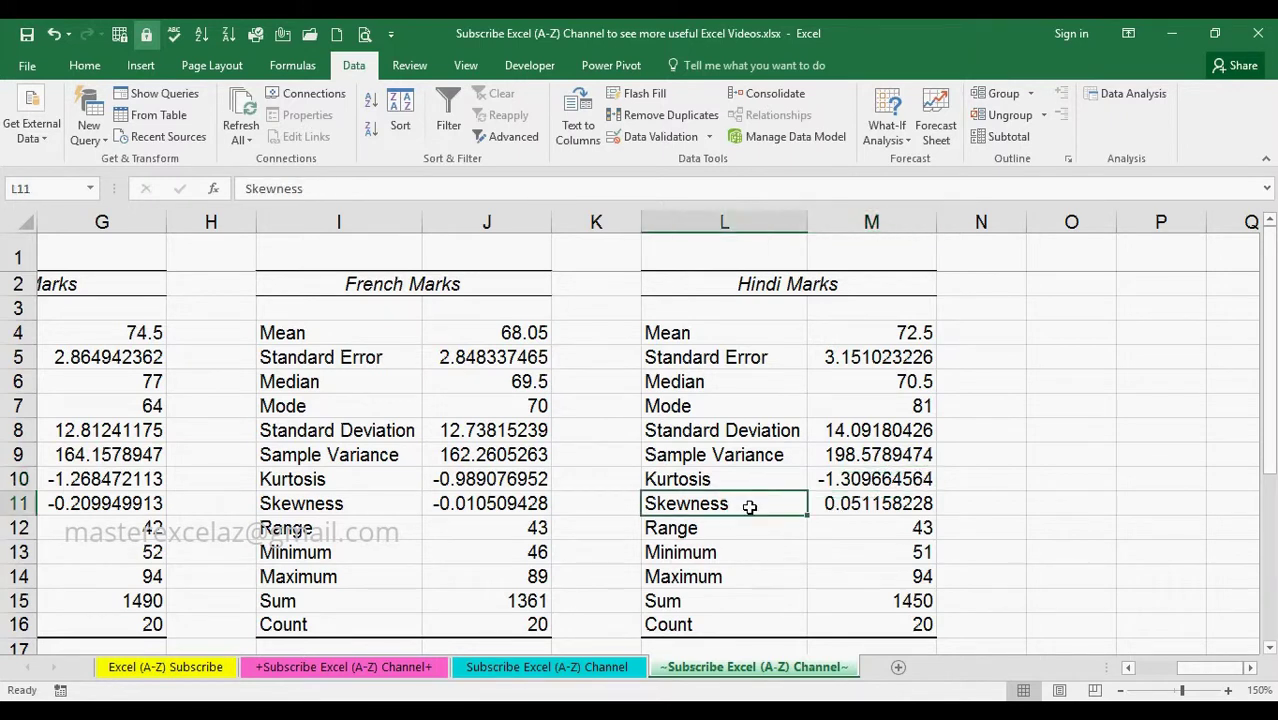
click(838, 507)
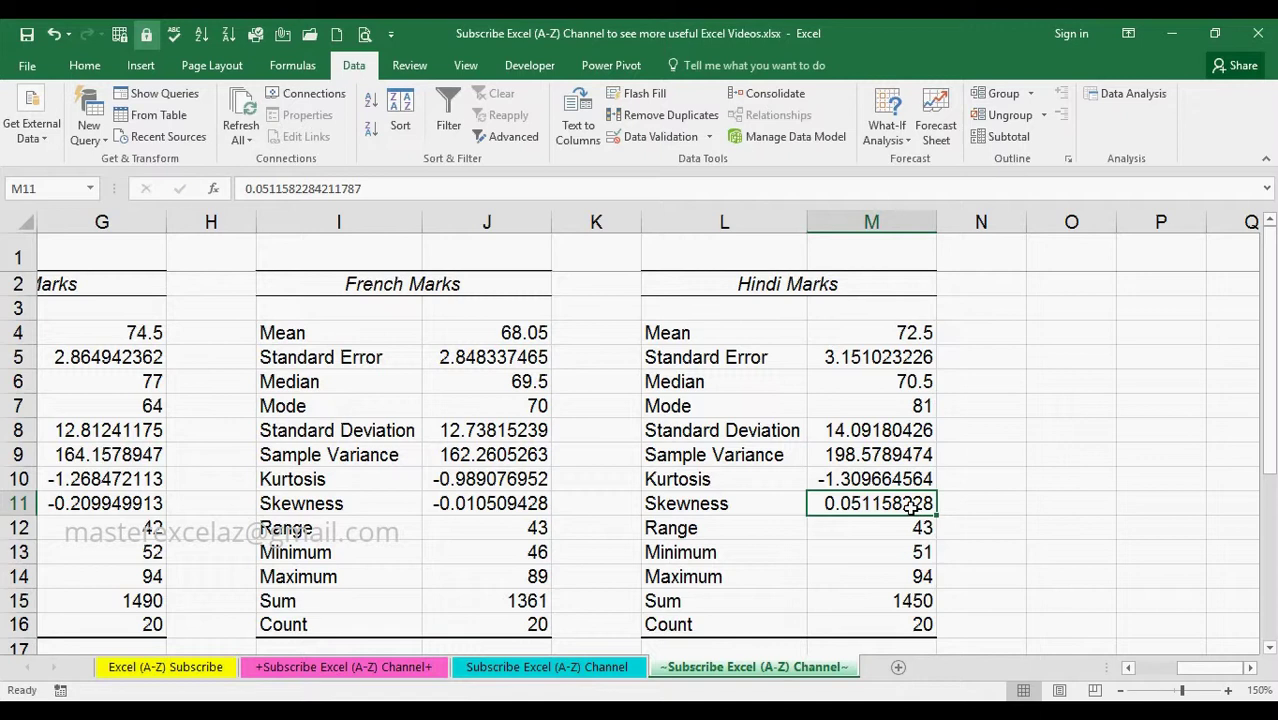
click(689, 527)
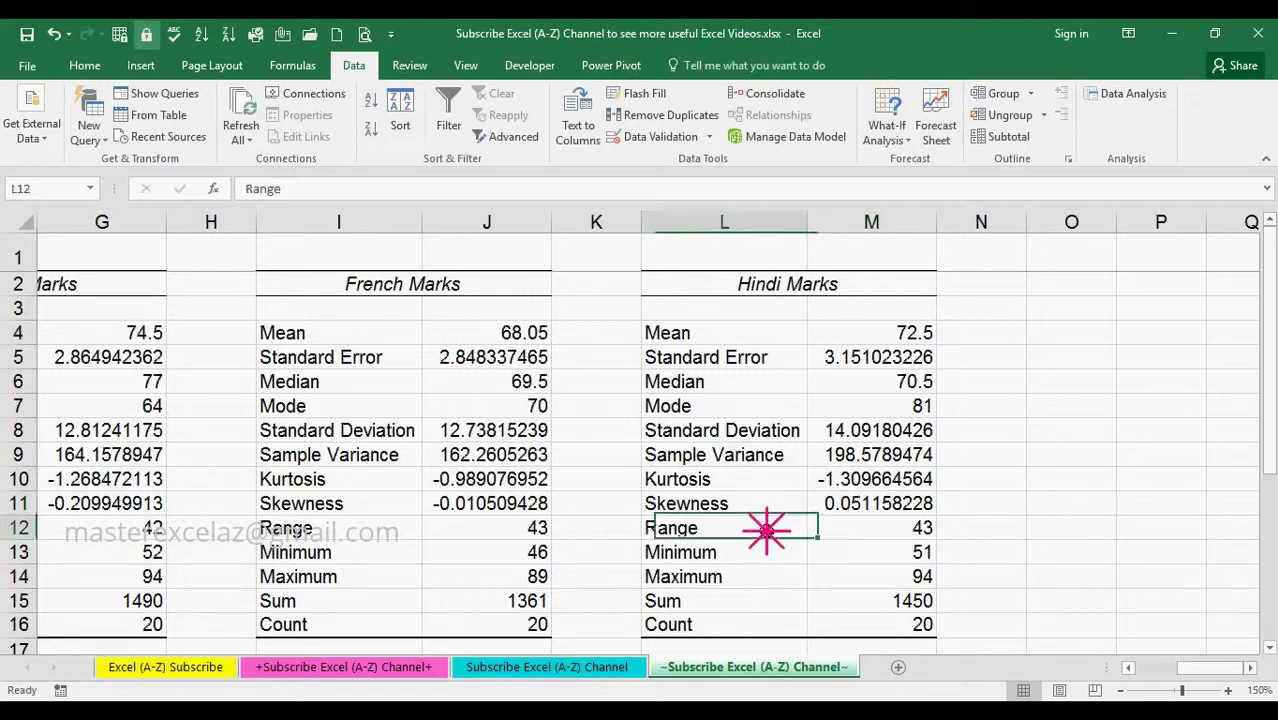
click(884, 527)
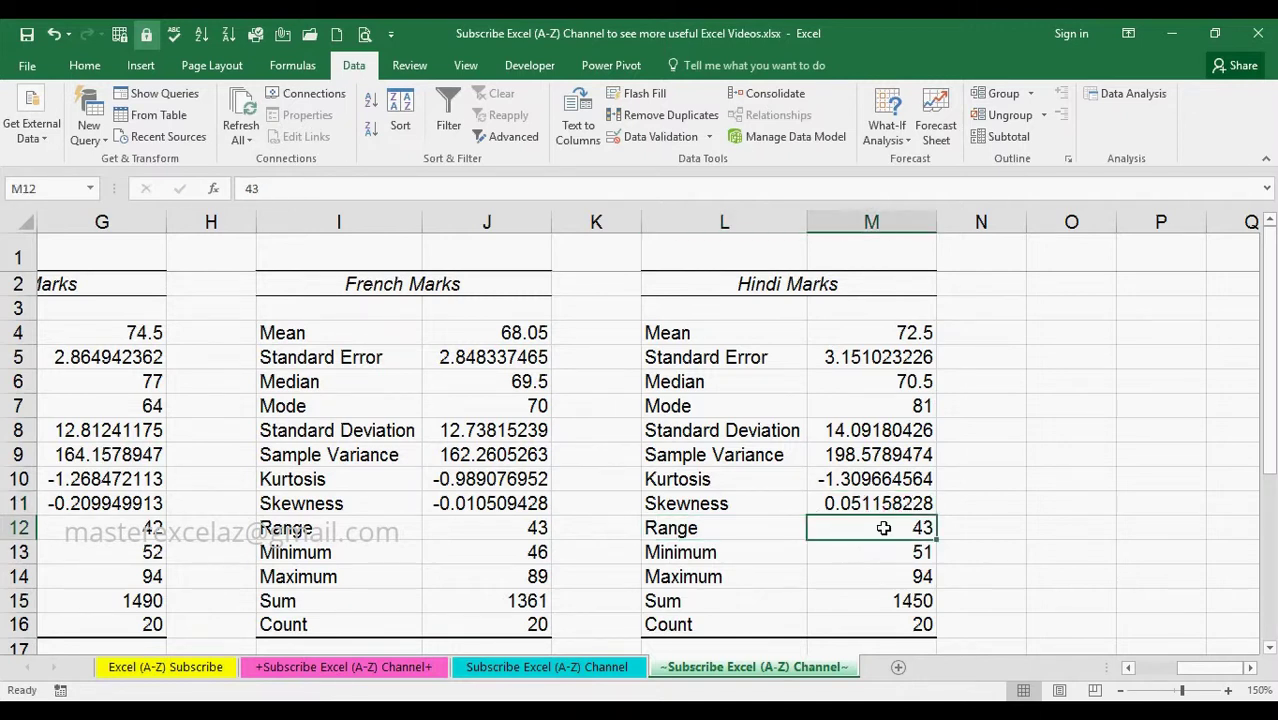
click(754, 552)
click(920, 552)
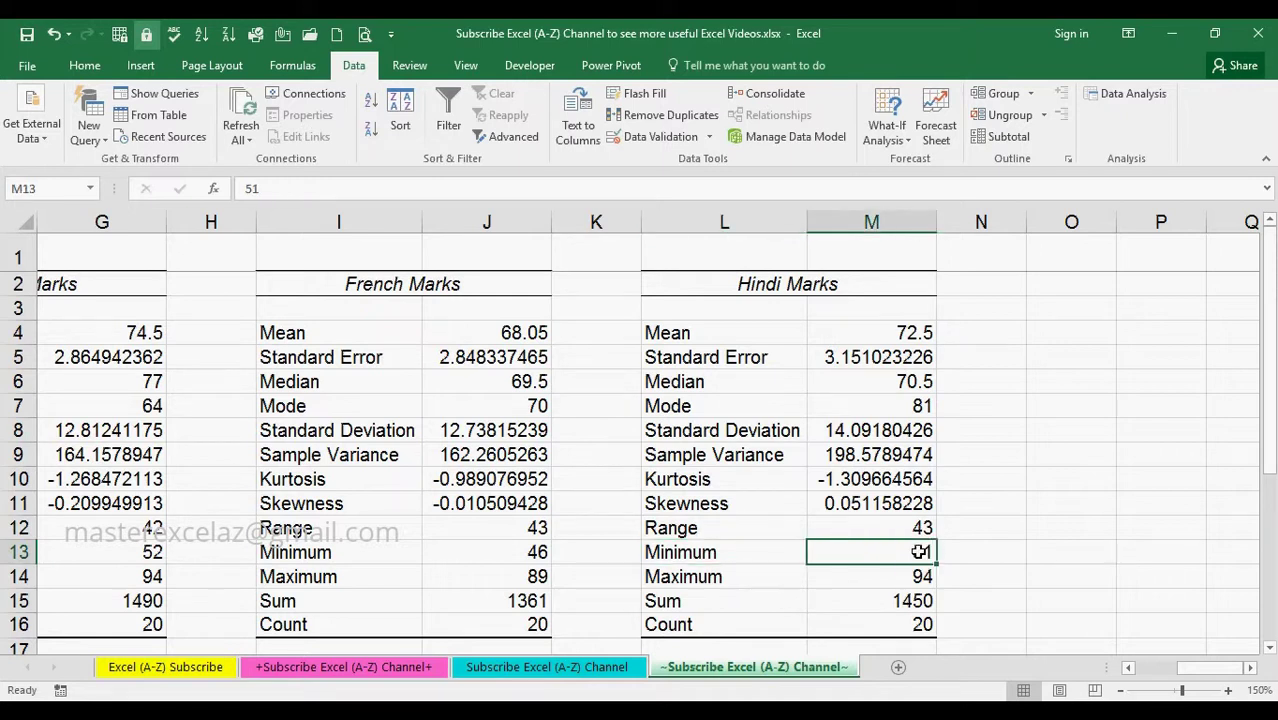
click(790, 578)
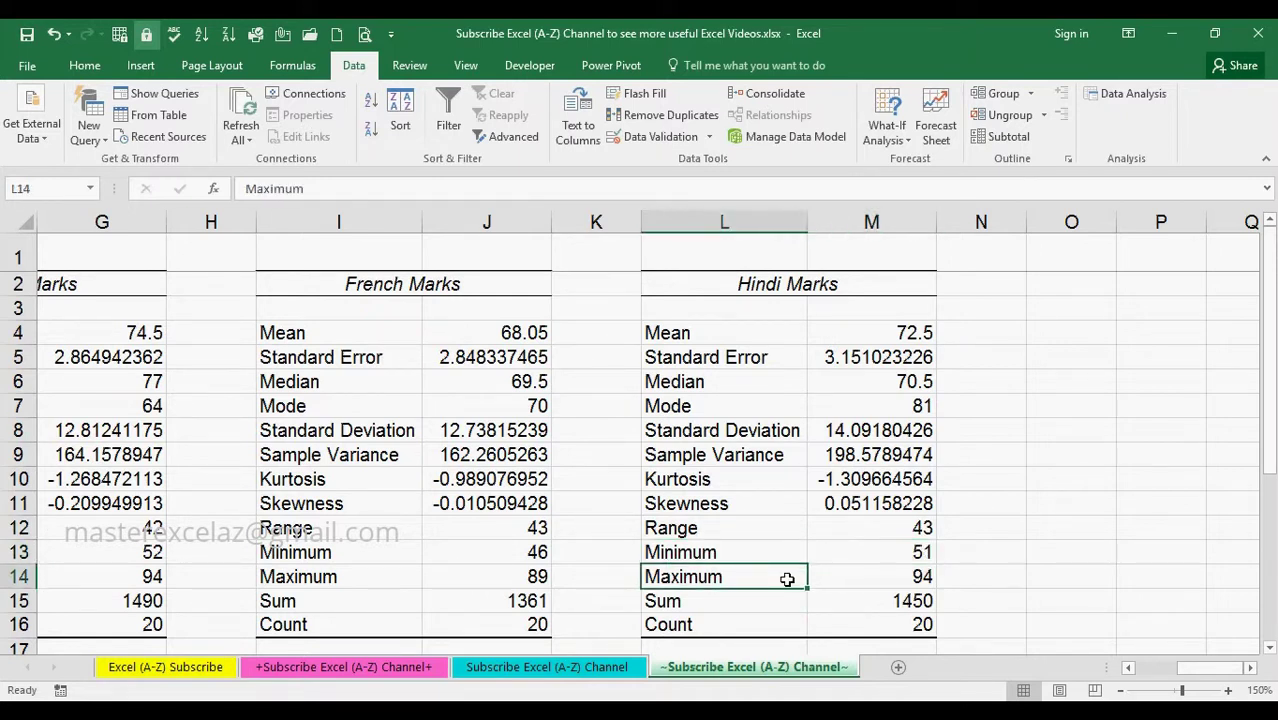
click(902, 578)
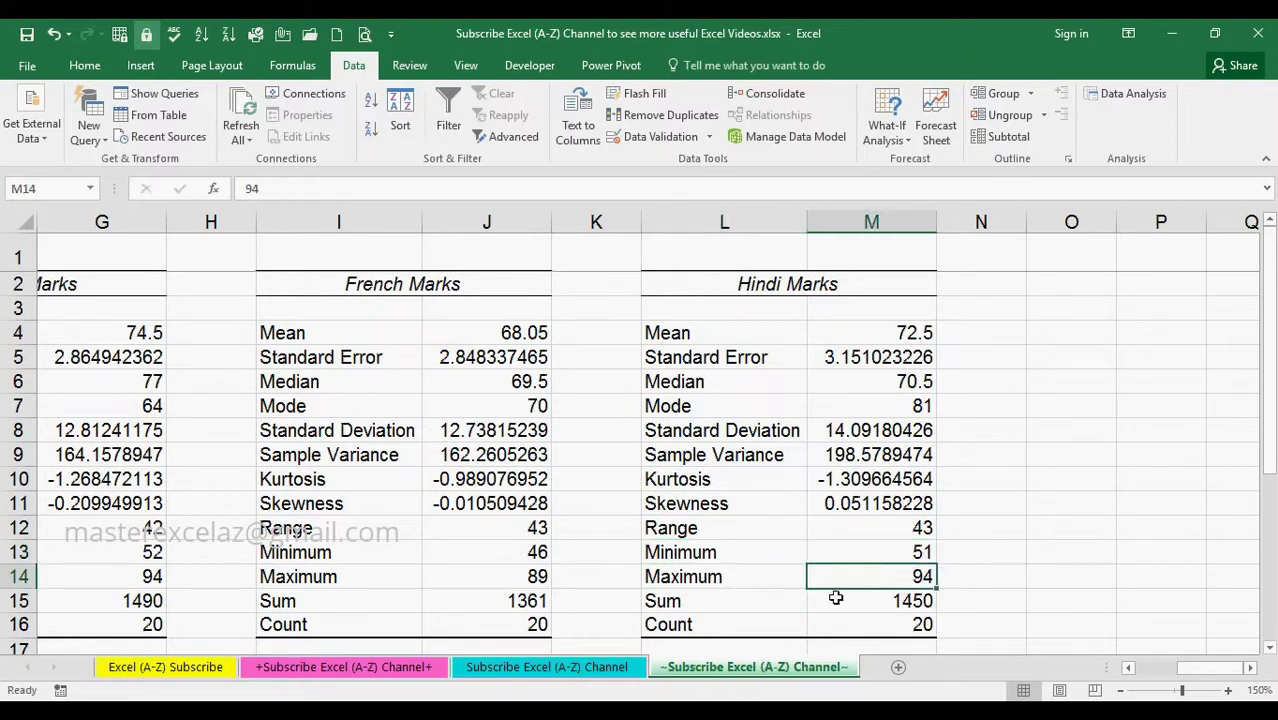
click(785, 598)
click(915, 600)
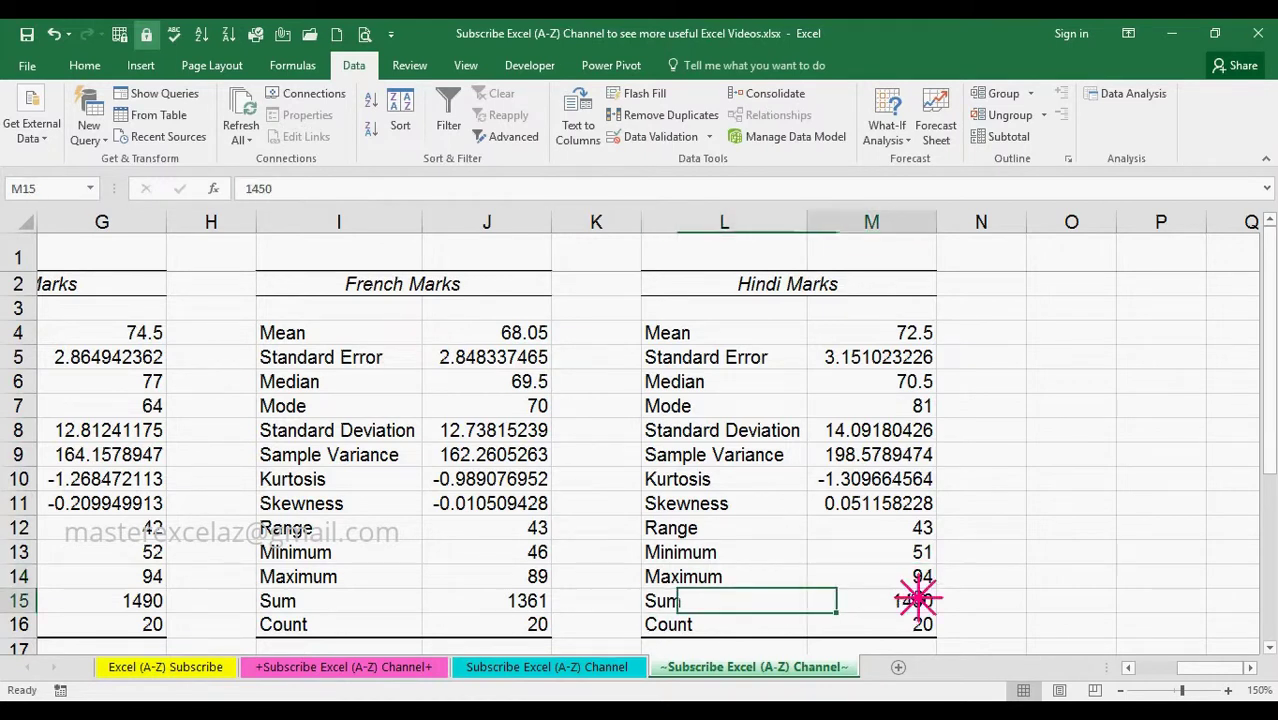
click(762, 628)
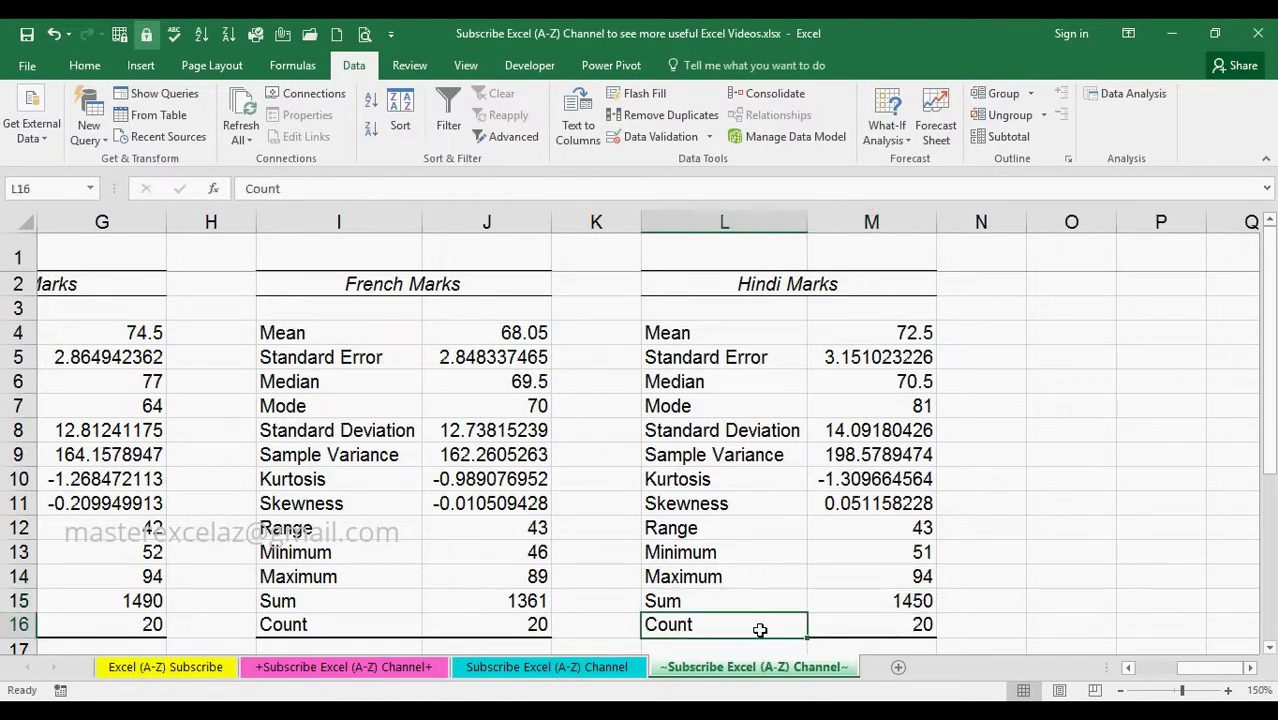
click(917, 627)
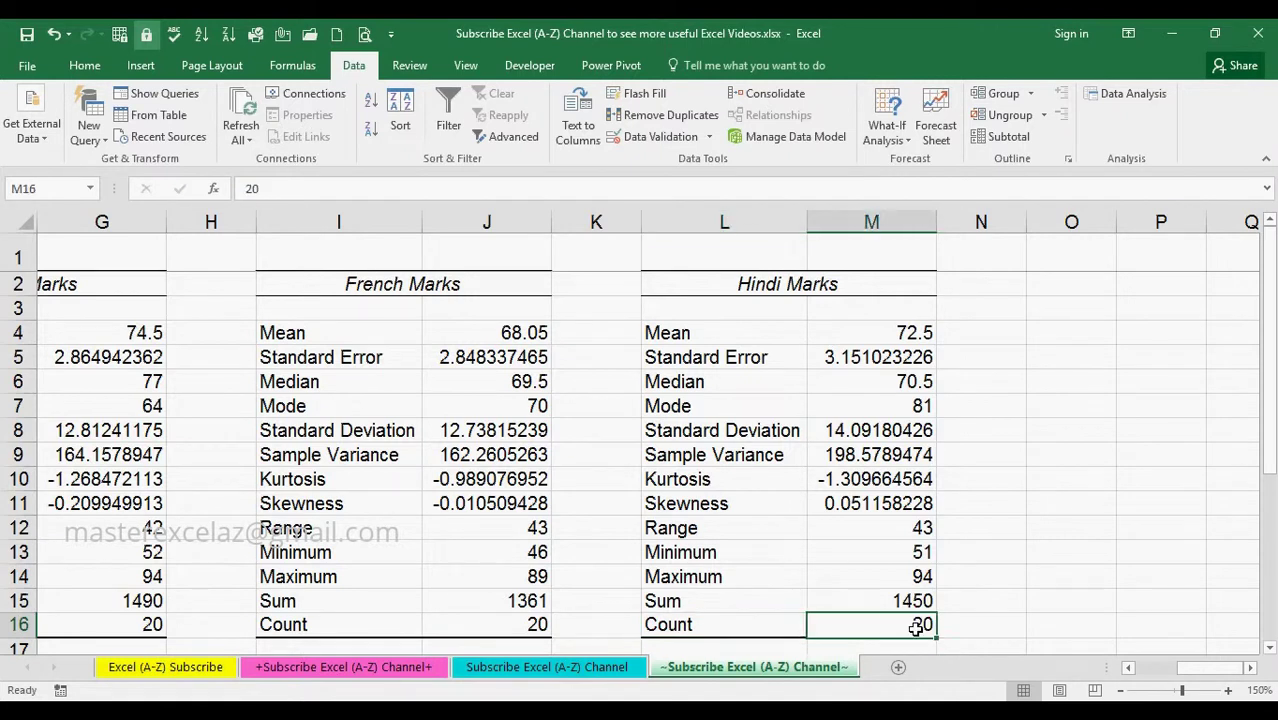
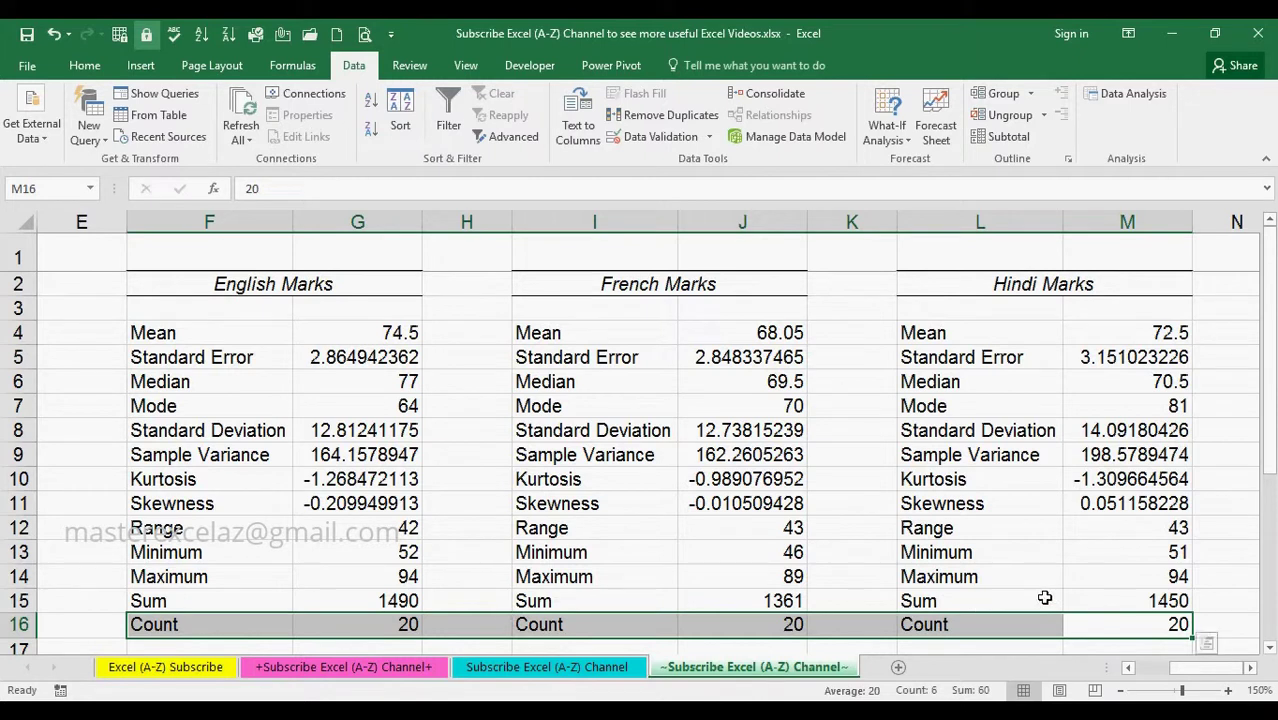
click(1098, 598)
key(shift+Left)
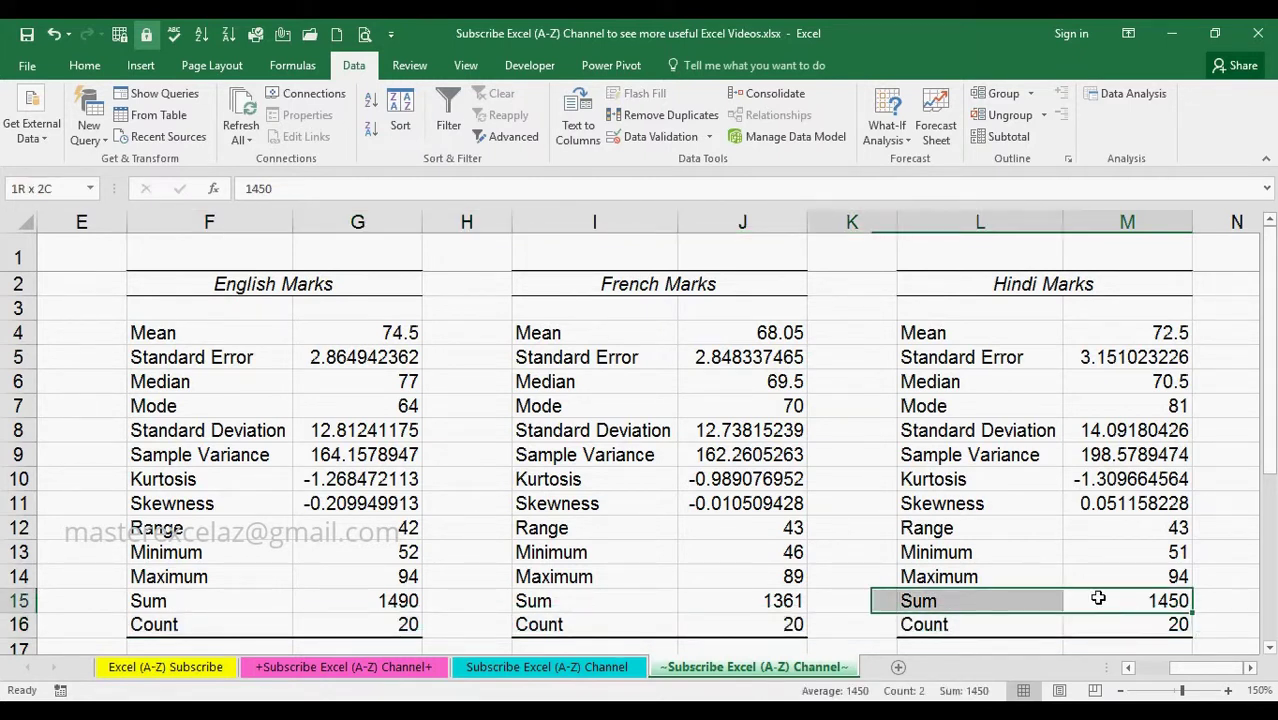
key(shift+Left)
key(shift+Left)
key(shift+Left)
key(shift+Left)
key(shift+Left)
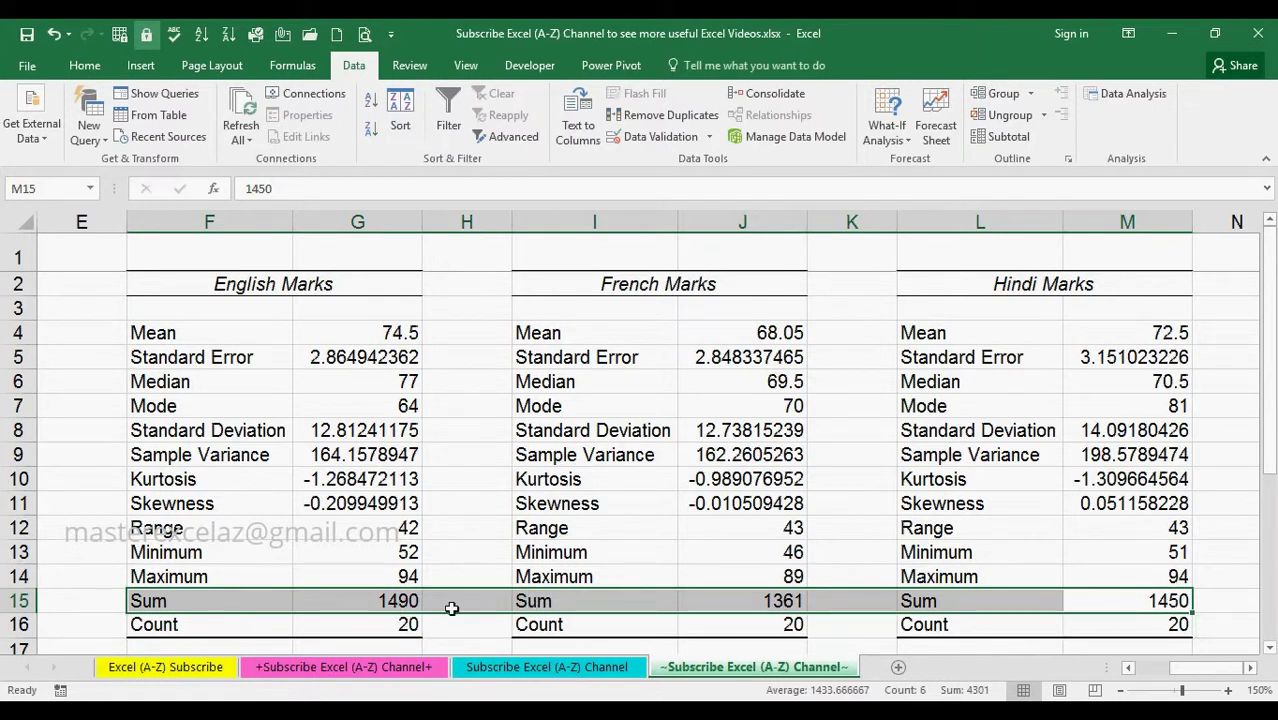
click(1136, 576)
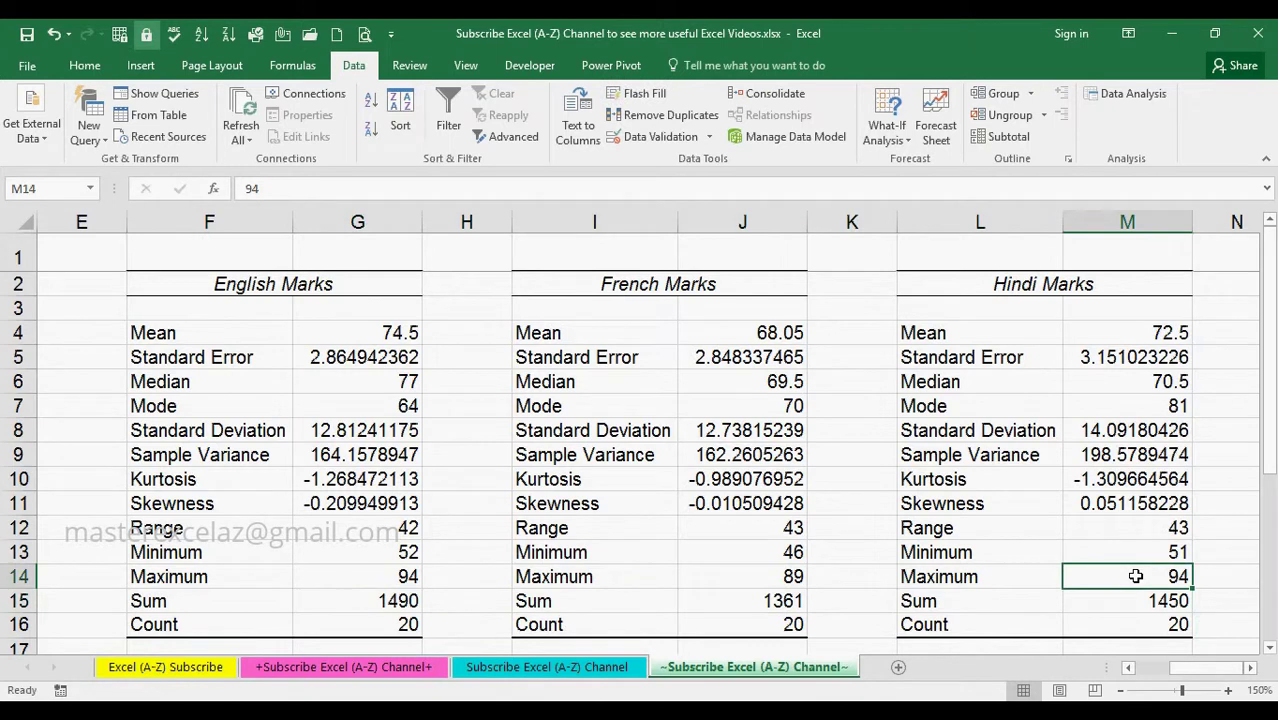
key(shift+Left)
key(shift+Left)
key(shift+Left)
key(shift+Left)
key(shift+Left)
key(shift+Left)
key(shift+Left)
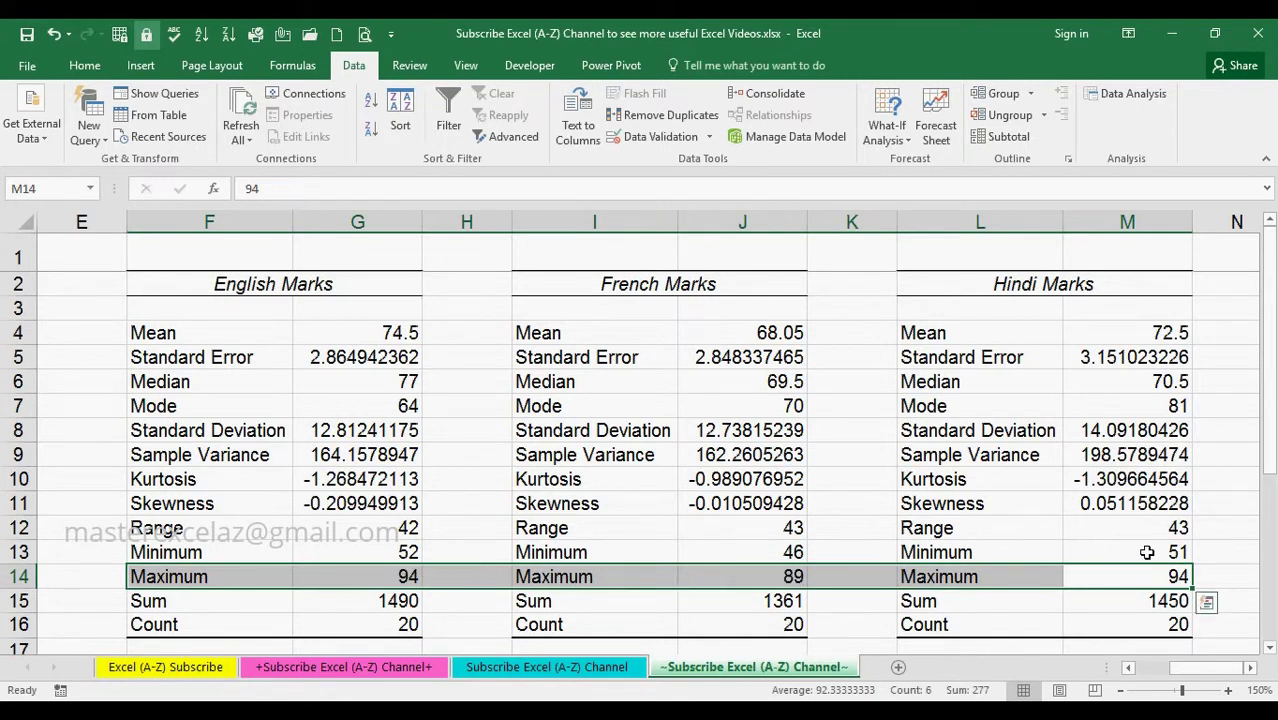
drag(1147, 552, 1147, 552)
key(shift+Left)
key(shift+Left)
key(shift+Left)
key(shift+Left)
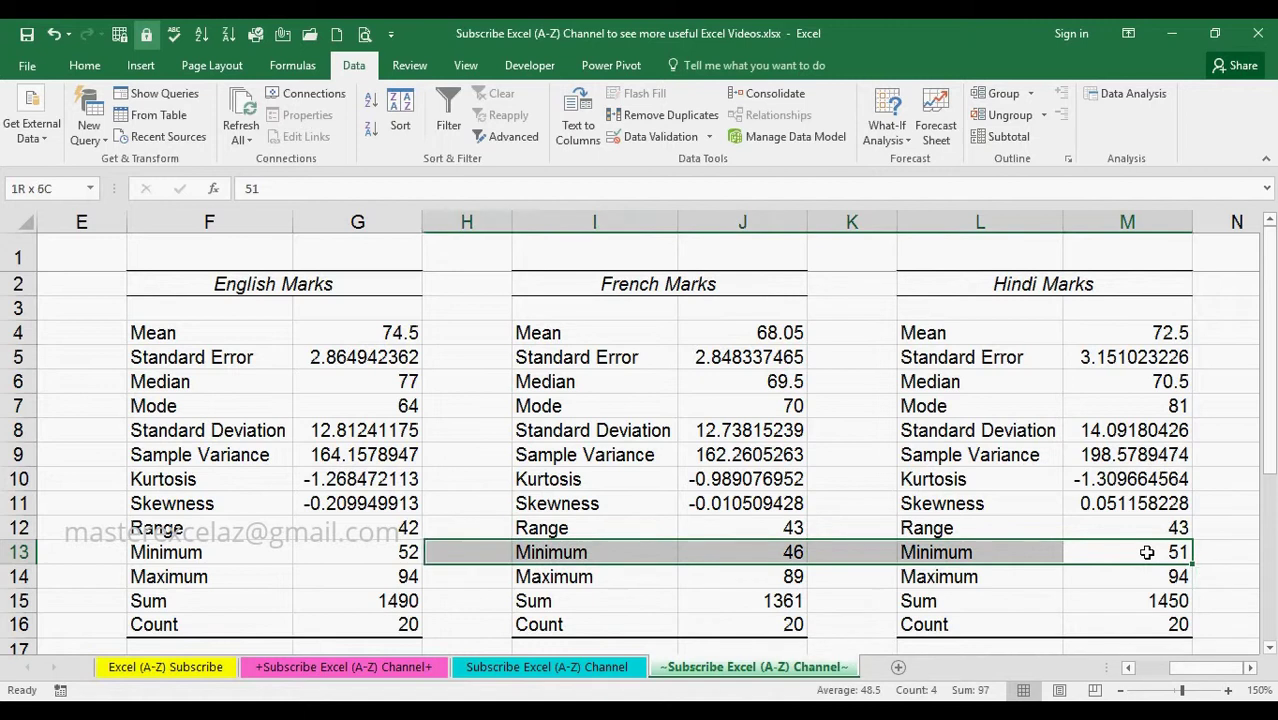
key(shift+Left)
key(shift+Left)
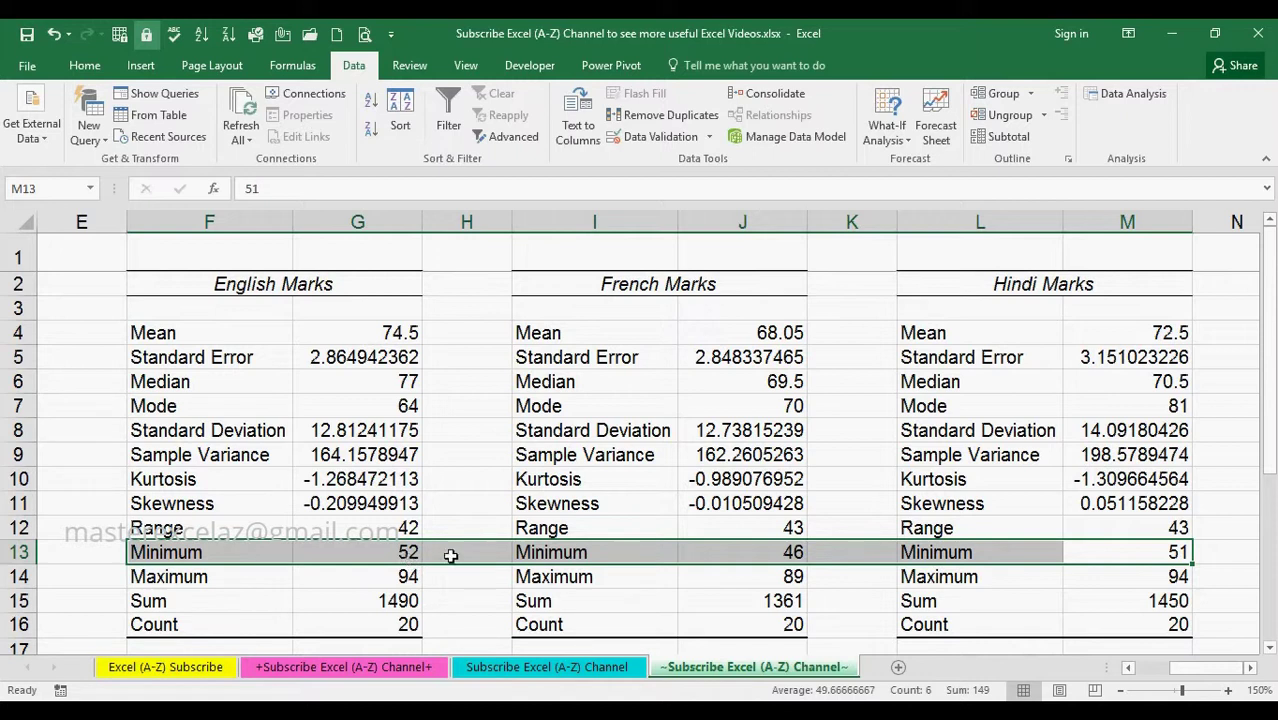
drag(1160, 527, 1154, 527)
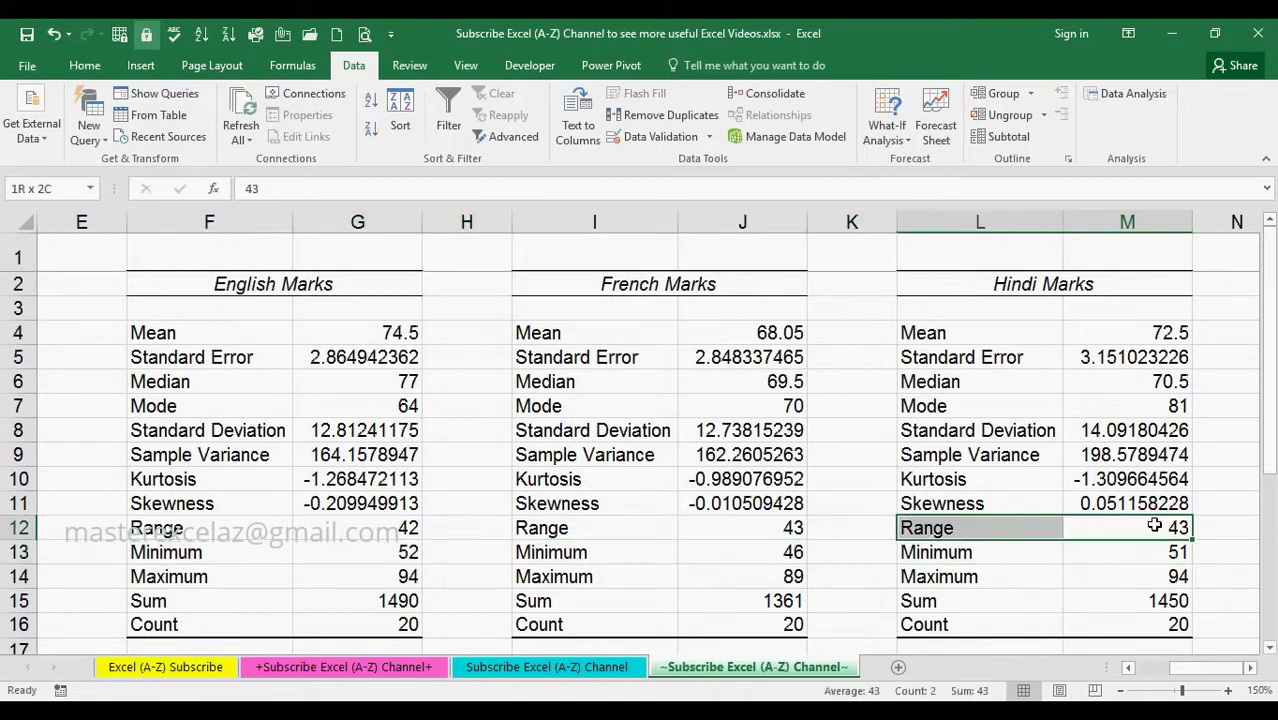
key(shift+Left)
key(shift+Left)
key(shift+Left)
key(shift+Left)
key(shift+Left)
key(shift+Left)
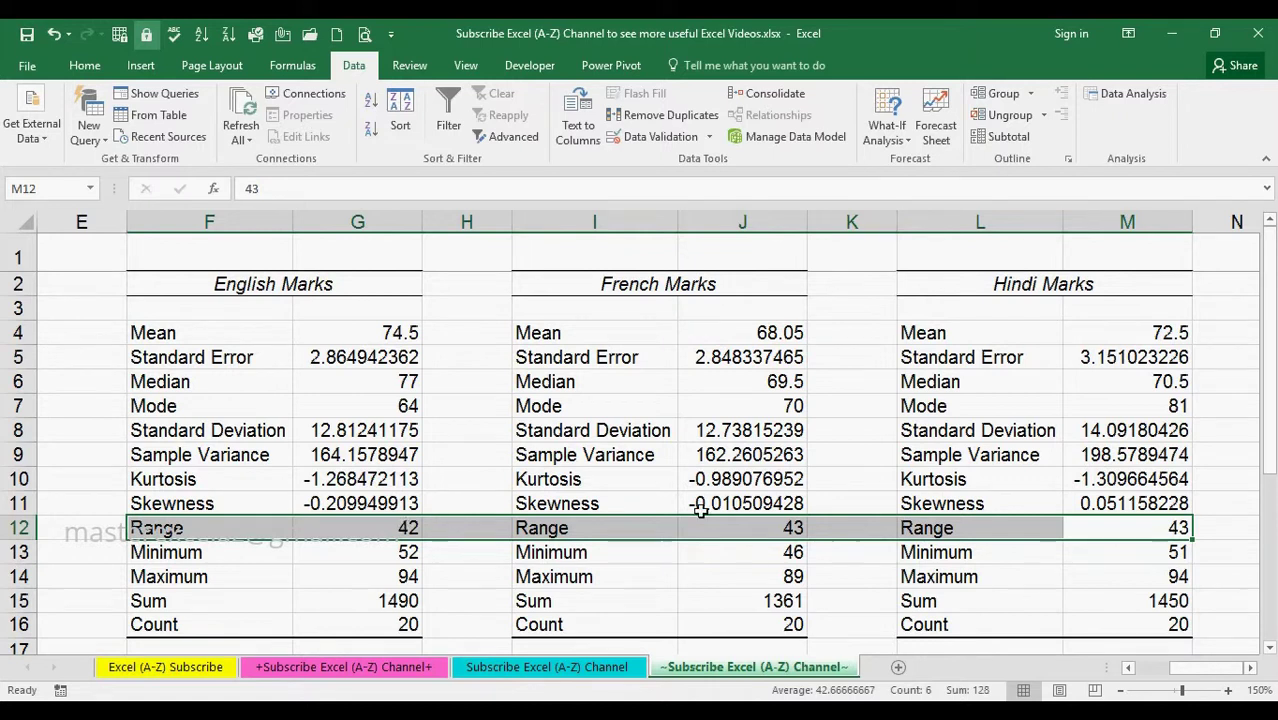
click(1116, 505)
key(shift+Left)
key(shift+Left)
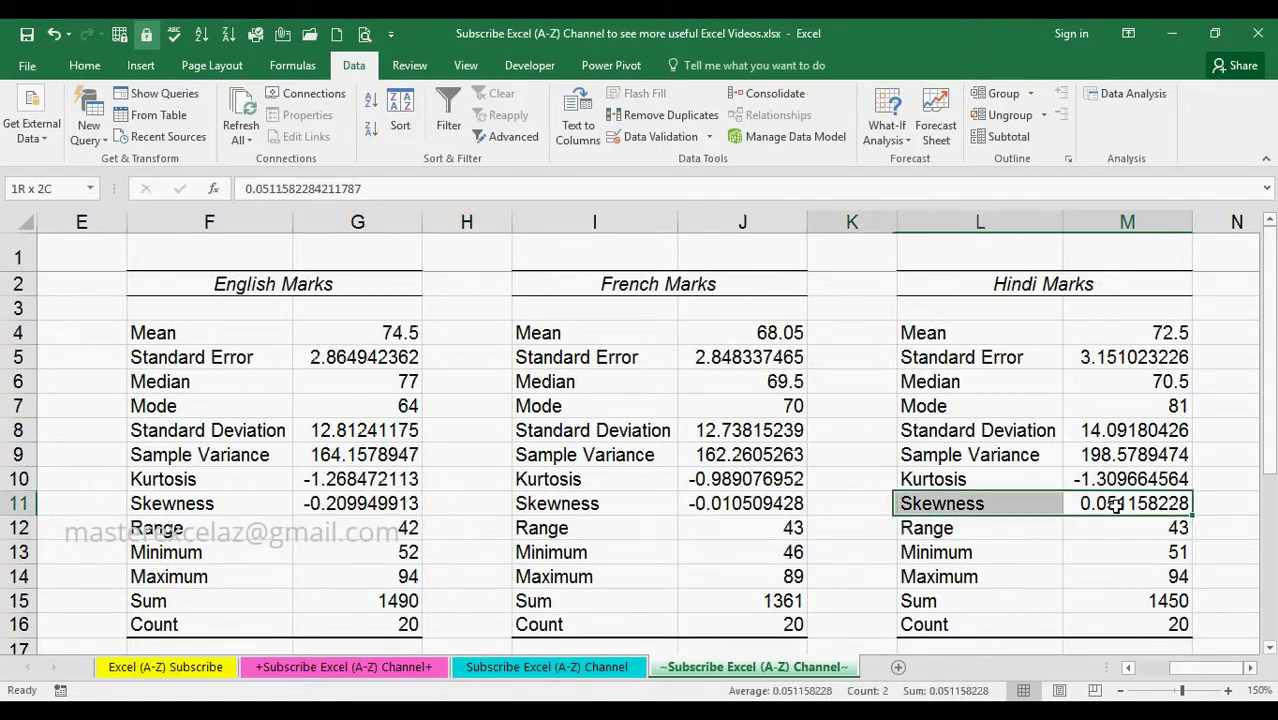
key(shift+Left)
key(shift+Left)
key(shift+Left)
key(shift+Left)
key(shift+Left)
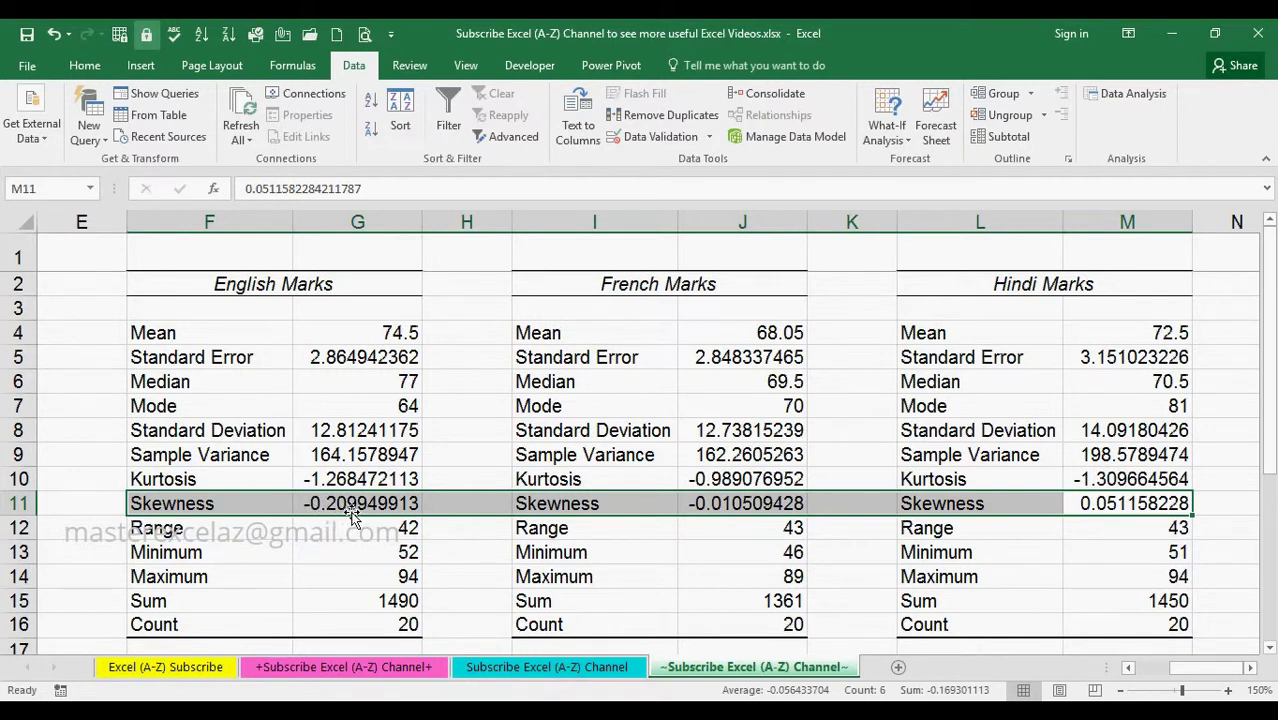
click(1125, 477)
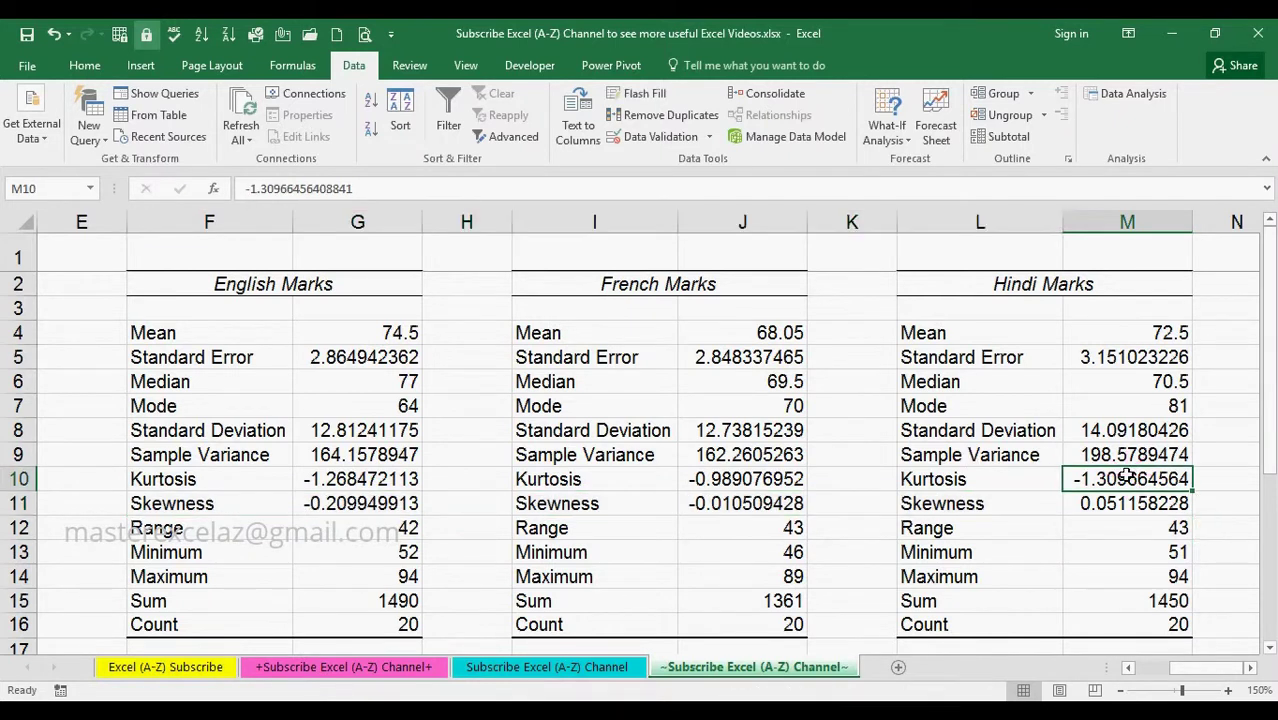
key(shift+Left)
key(shift+Left)
key(shift+Left)
key(shift+Left)
key(shift+Left)
key(shift+Left)
key(shift+Left)
key(shift+Left)
key(shift+Right)
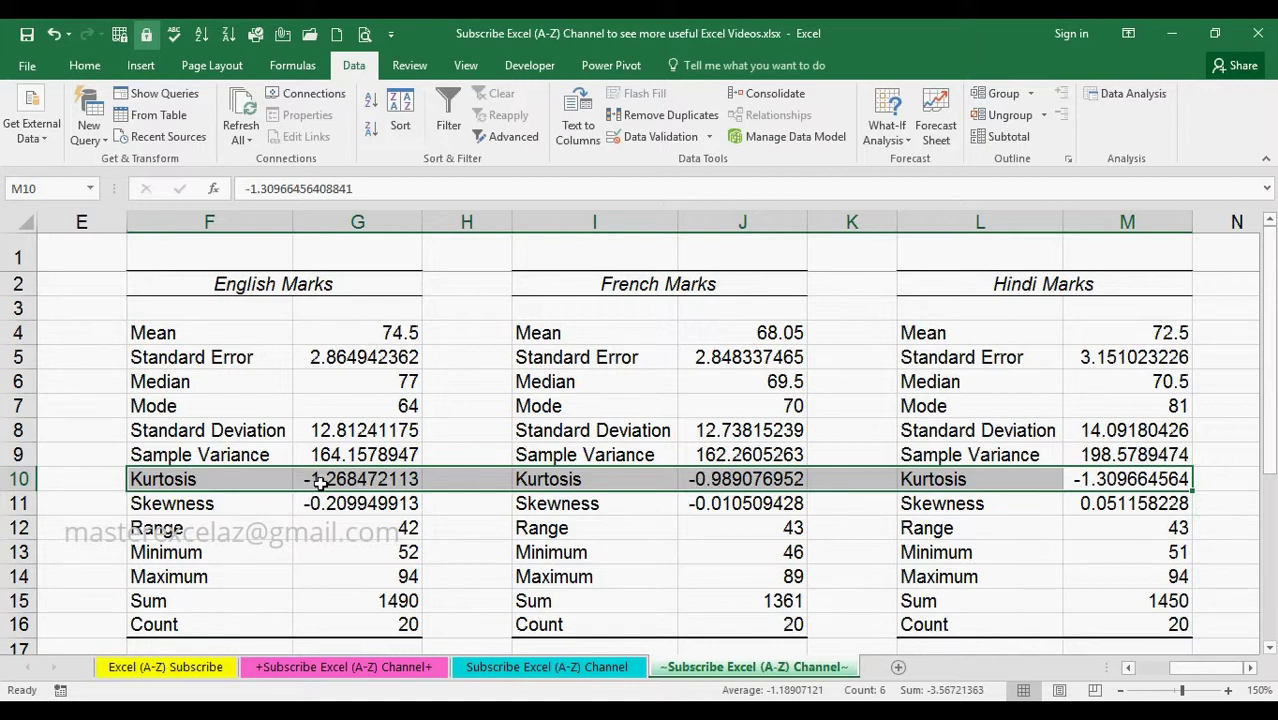
click(1143, 451)
key(shift+Left)
key(shift+Left)
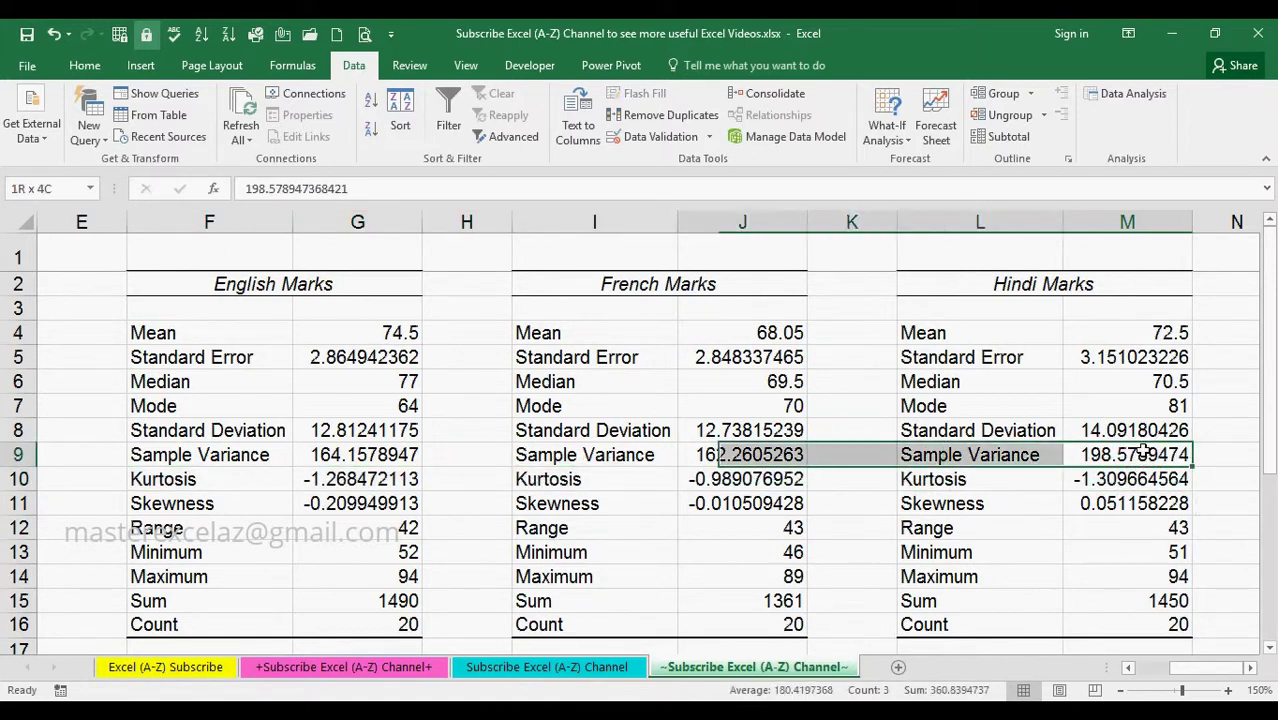
key(shift+Left)
key(shift+Left)
key(shift+Left)
key(shift+Left)
key(shift+Left)
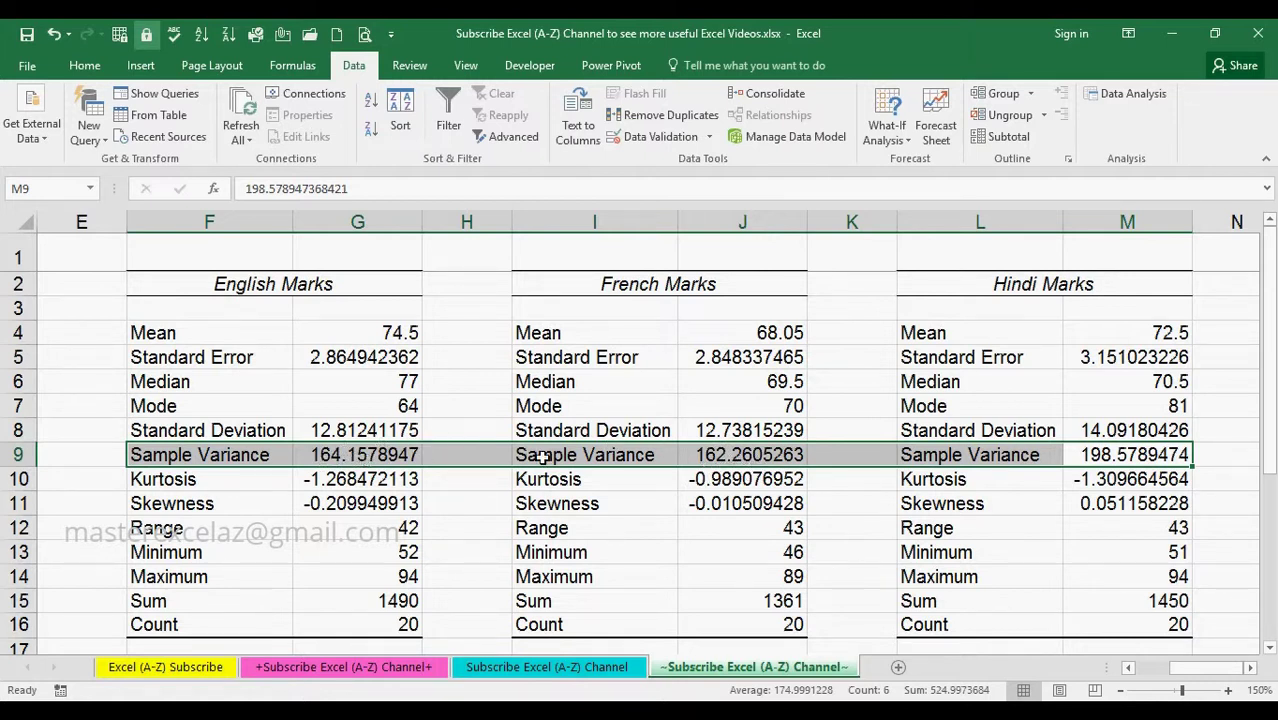
click(1123, 430)
key(shift+Left)
key(shift+Left)
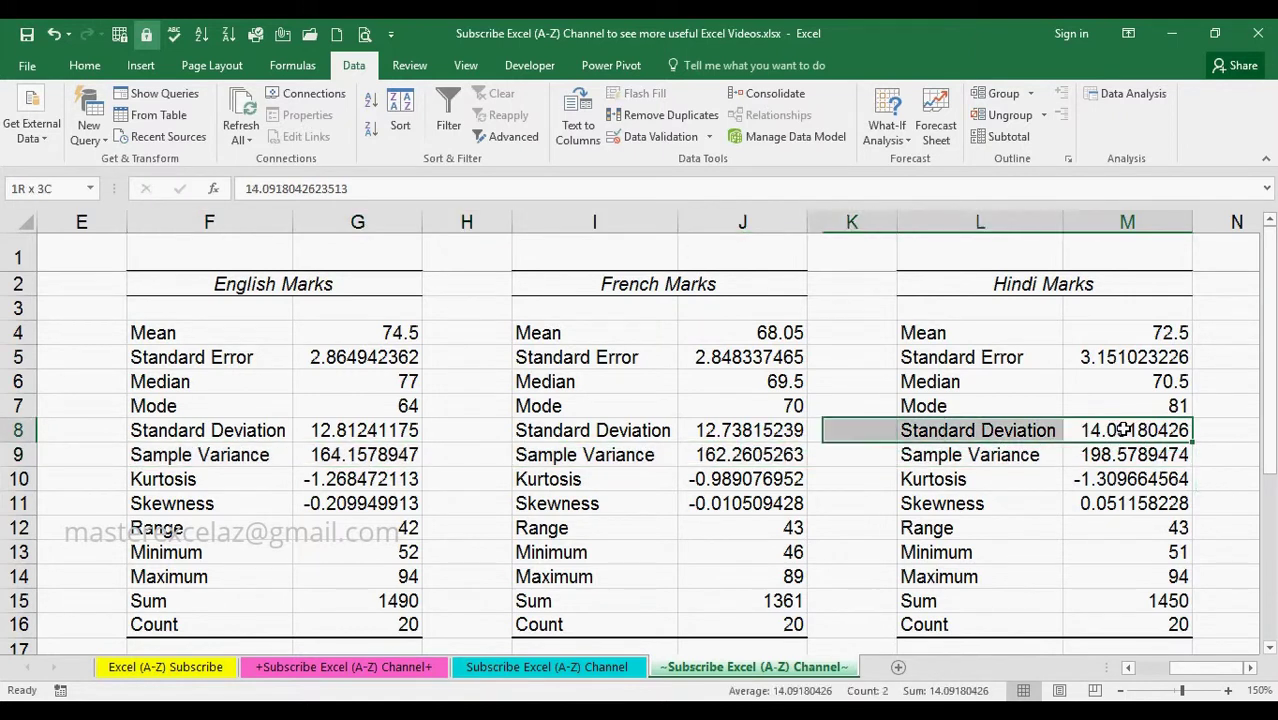
key(shift+Left)
key(shift+Left)
key(shift+Left)
key(shift+Left)
key(shift+Left)
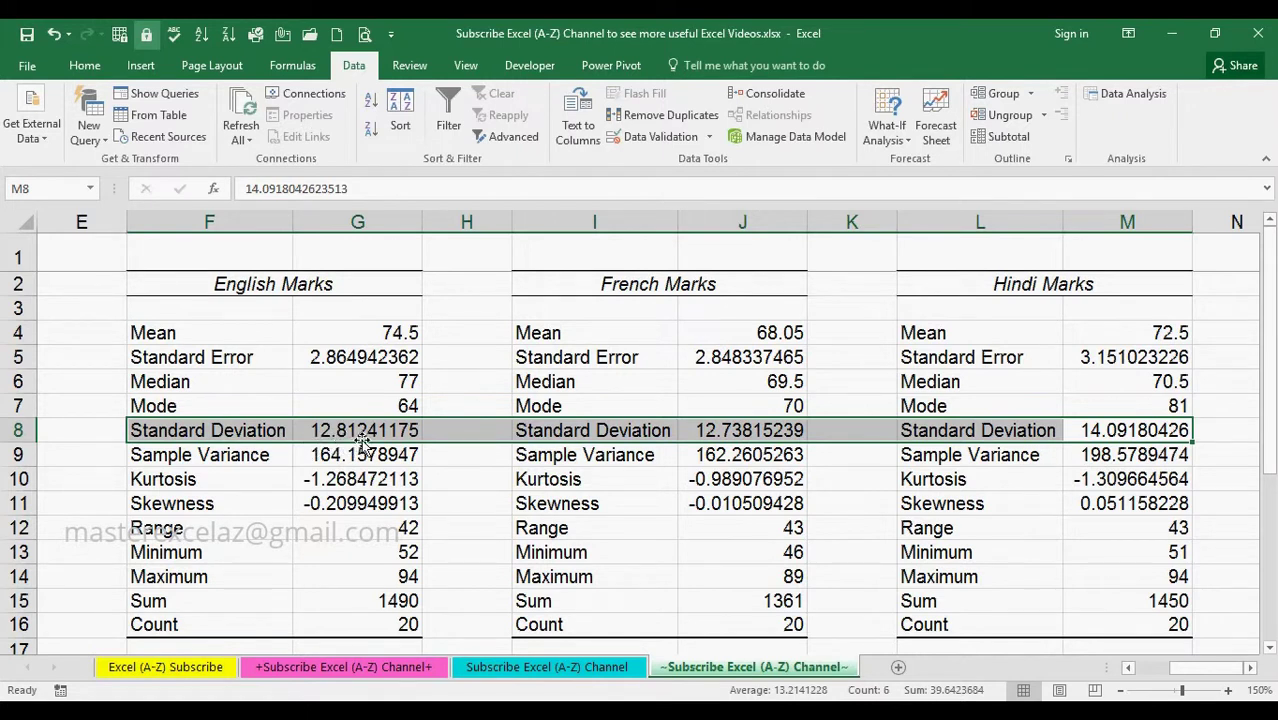
click(1115, 401)
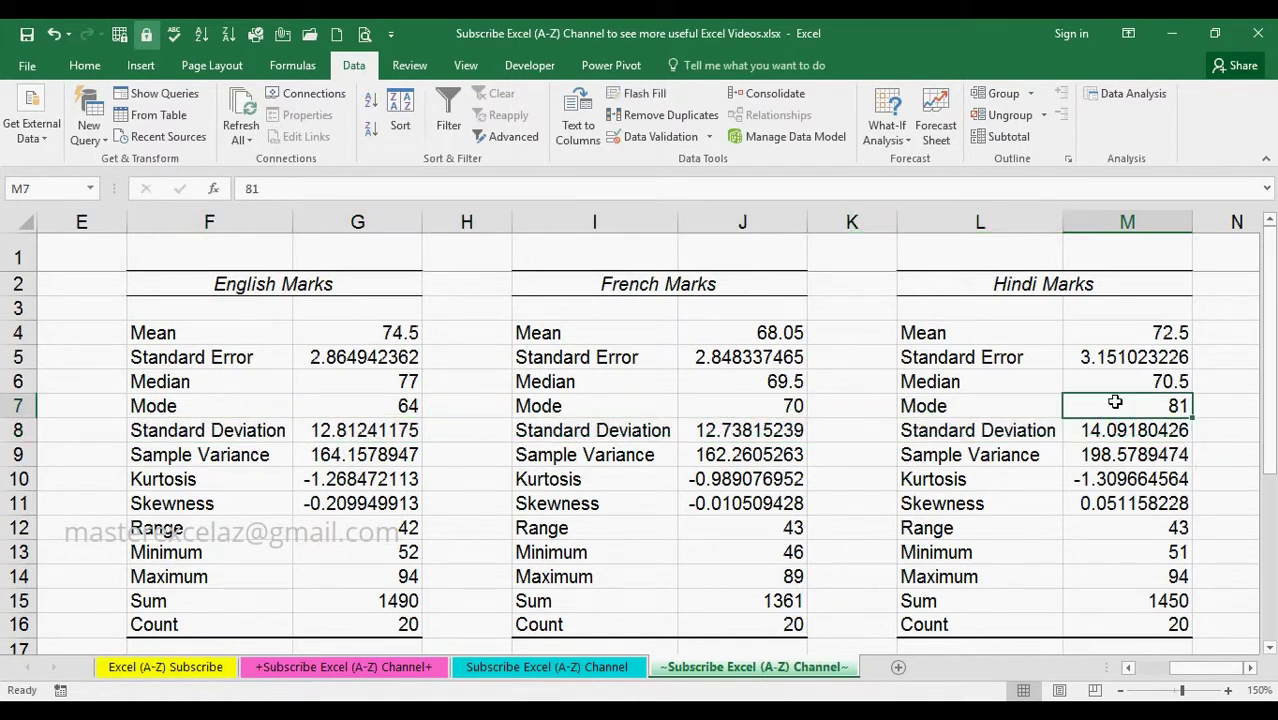
key(shift+Left)
key(shift+Left)
key(shift+Left)
key(shift+Left)
key(shift+Left)
key(shift+Left)
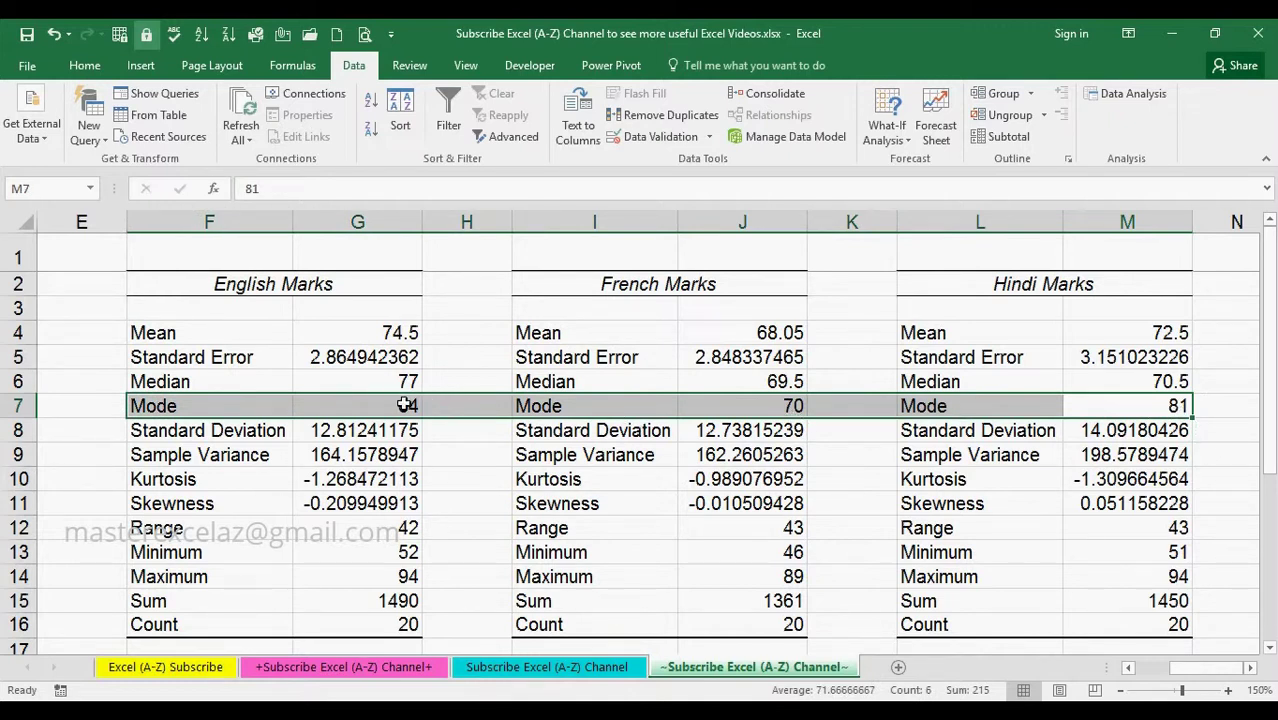
click(1135, 386)
key(shift+Left)
key(shift+Left)
key(shift+Left)
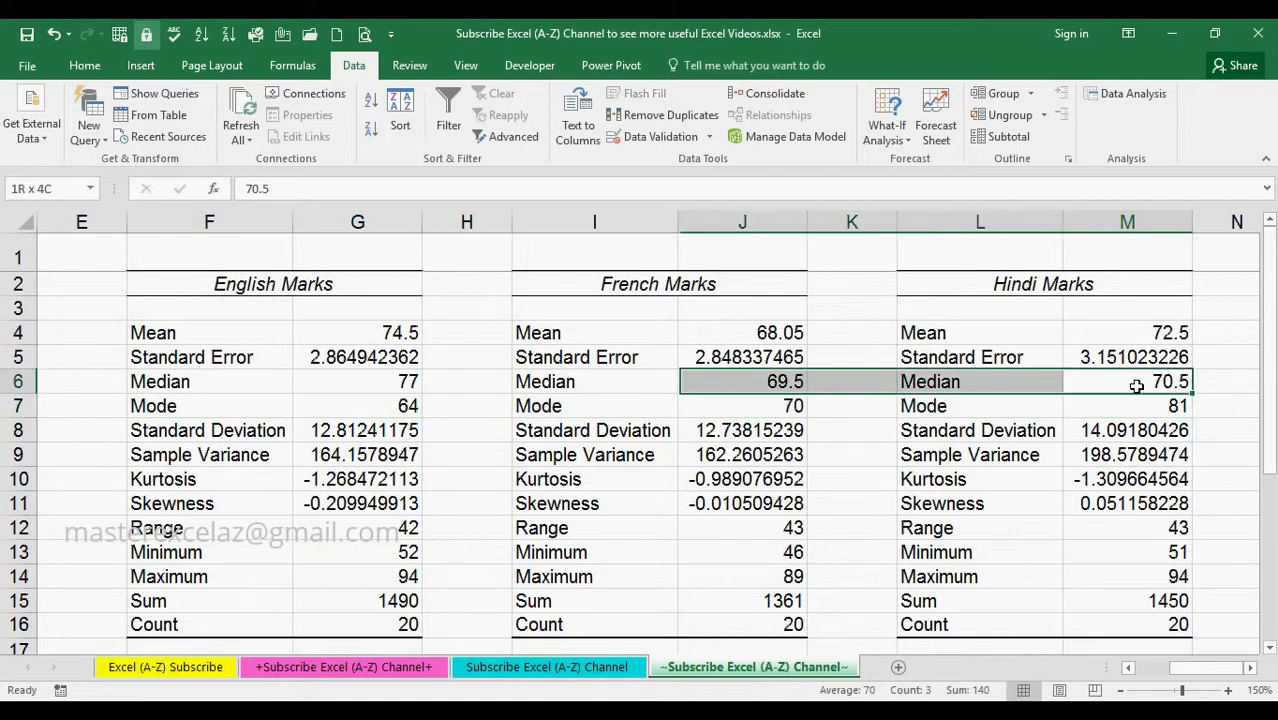
key(shift+Left)
key(shift+Left)
key(shift+Left)
key(shift+Left)
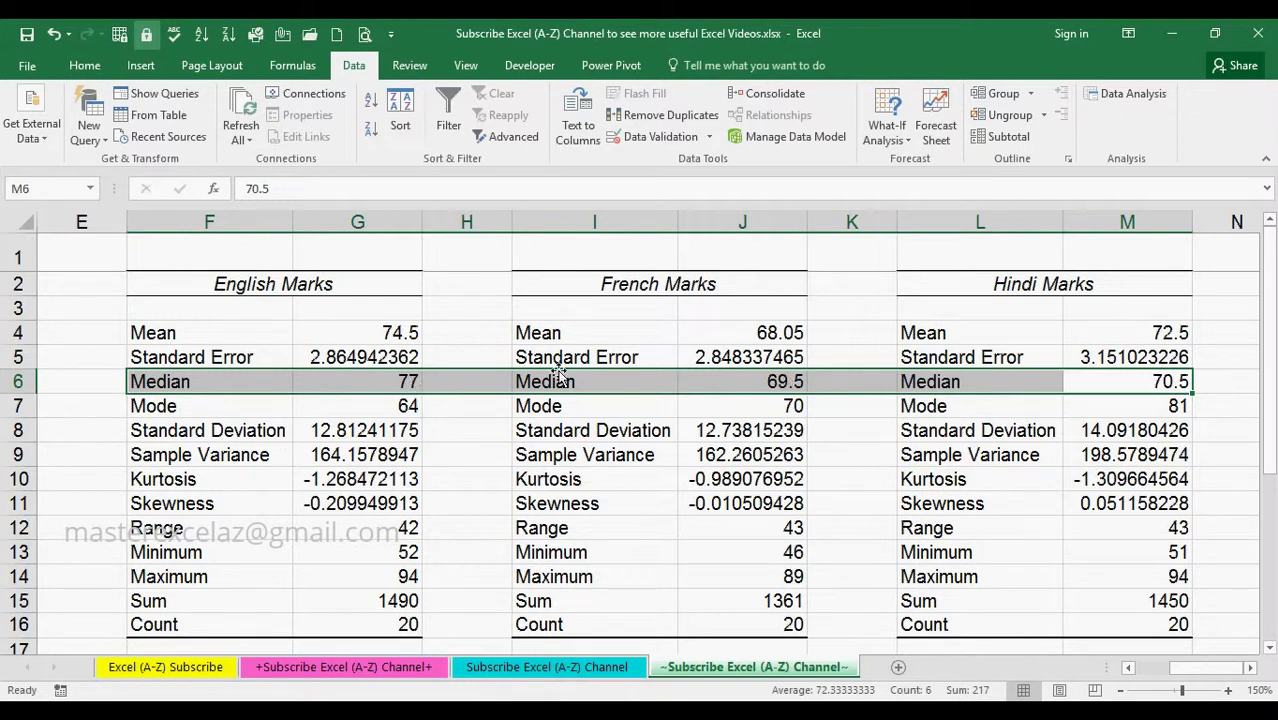
click(1106, 357)
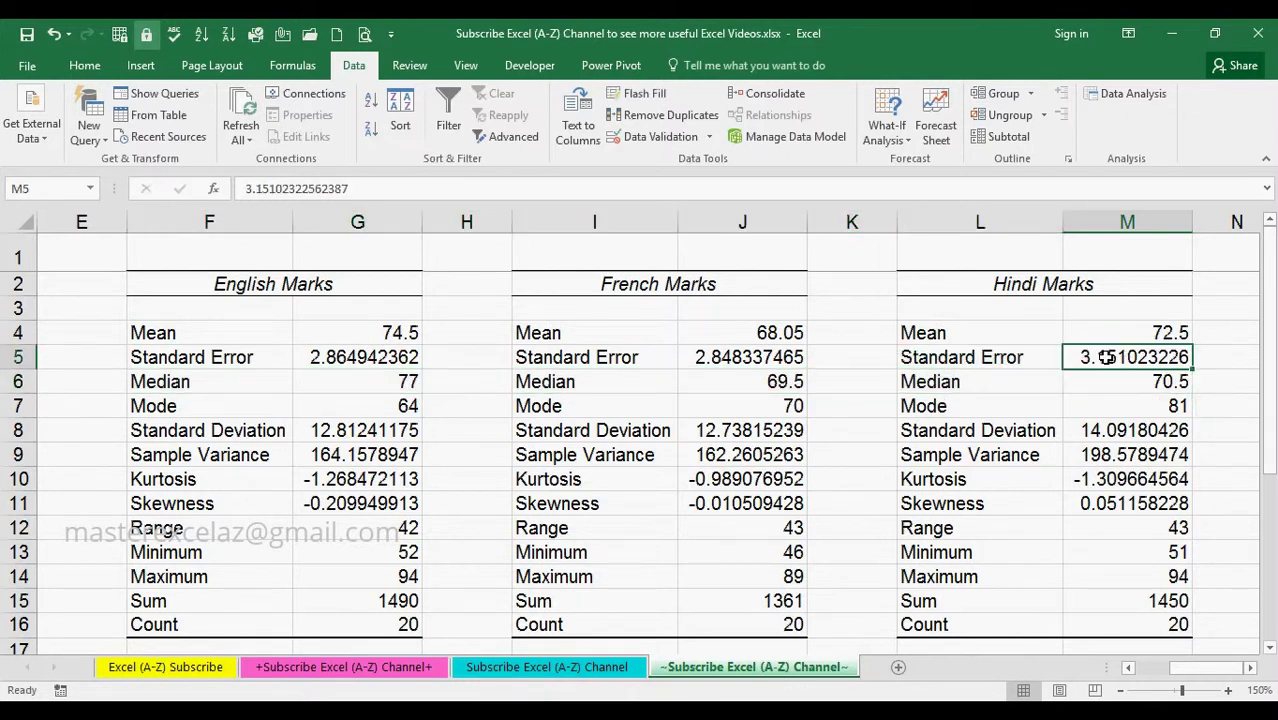
key(shift+Left)
key(shift+Left)
key(shift+Left)
key(shift+Left)
key(shift+Left)
key(shift+Left)
key(shift+Left)
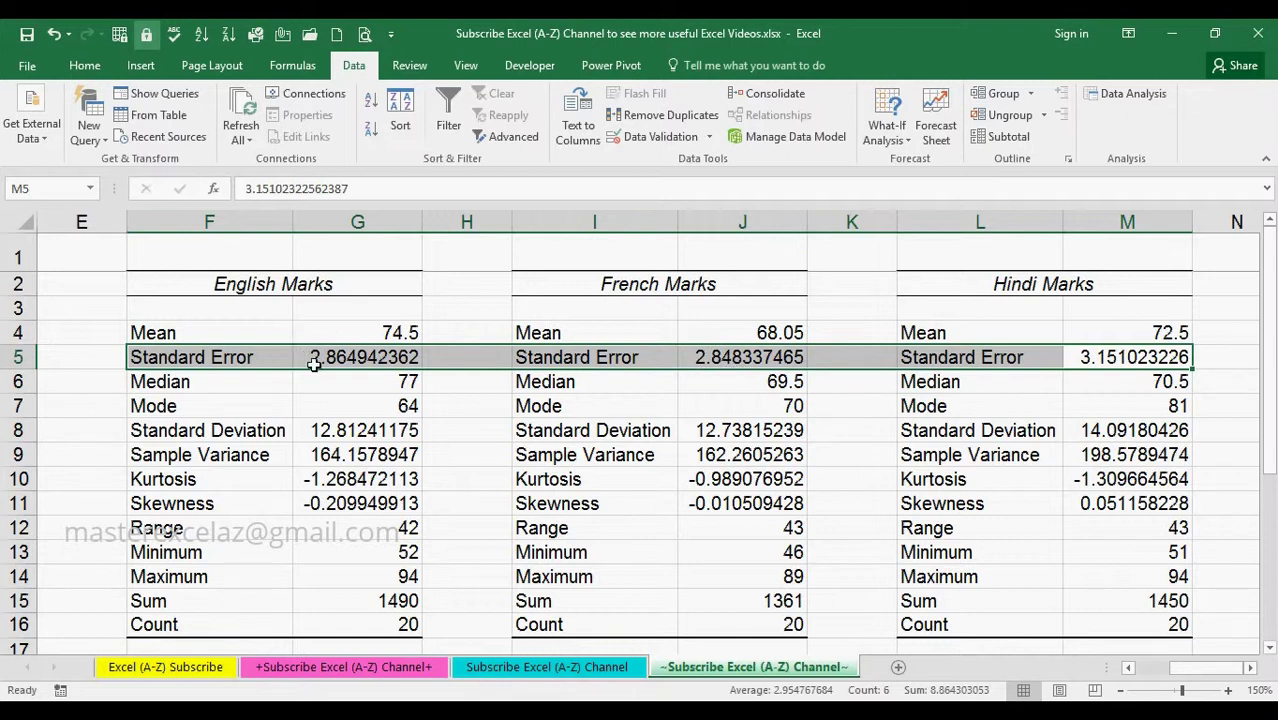
click(1160, 333)
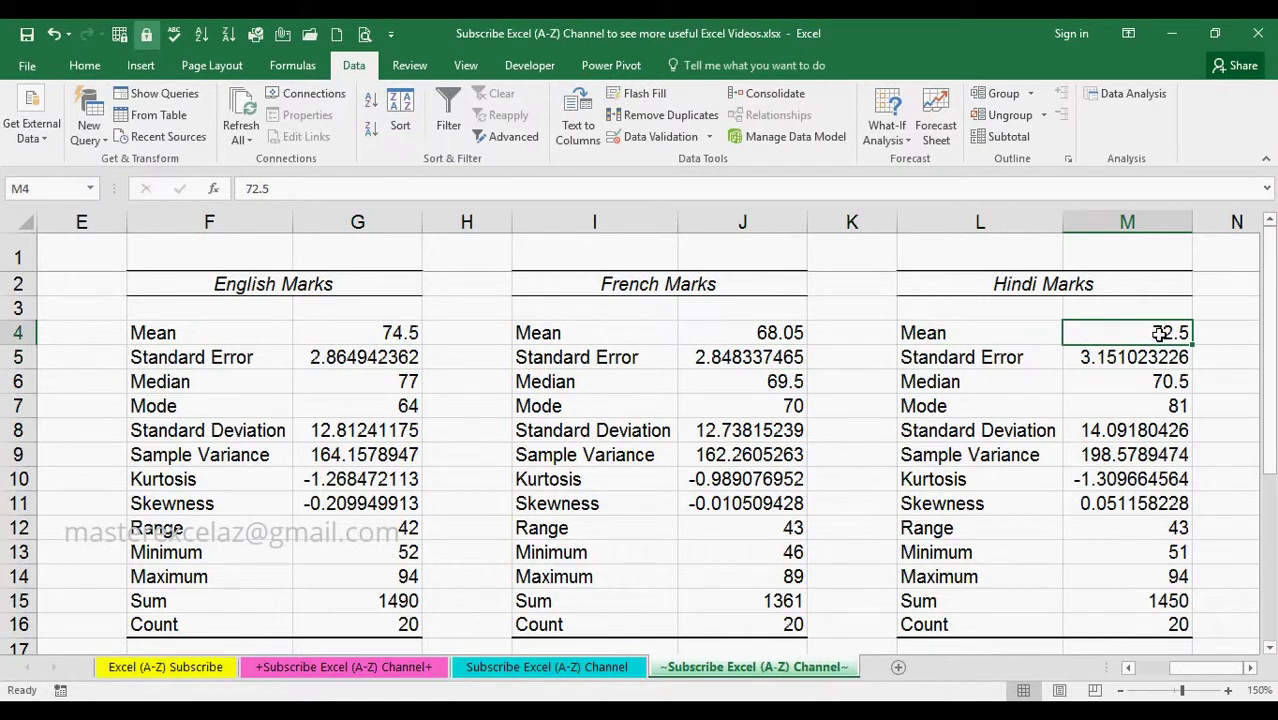
key(shift+Left)
key(shift+Left)
key(shift+Left)
key(shift+Left)
key(shift+Left)
key(shift+Left)
key(shift+Left)
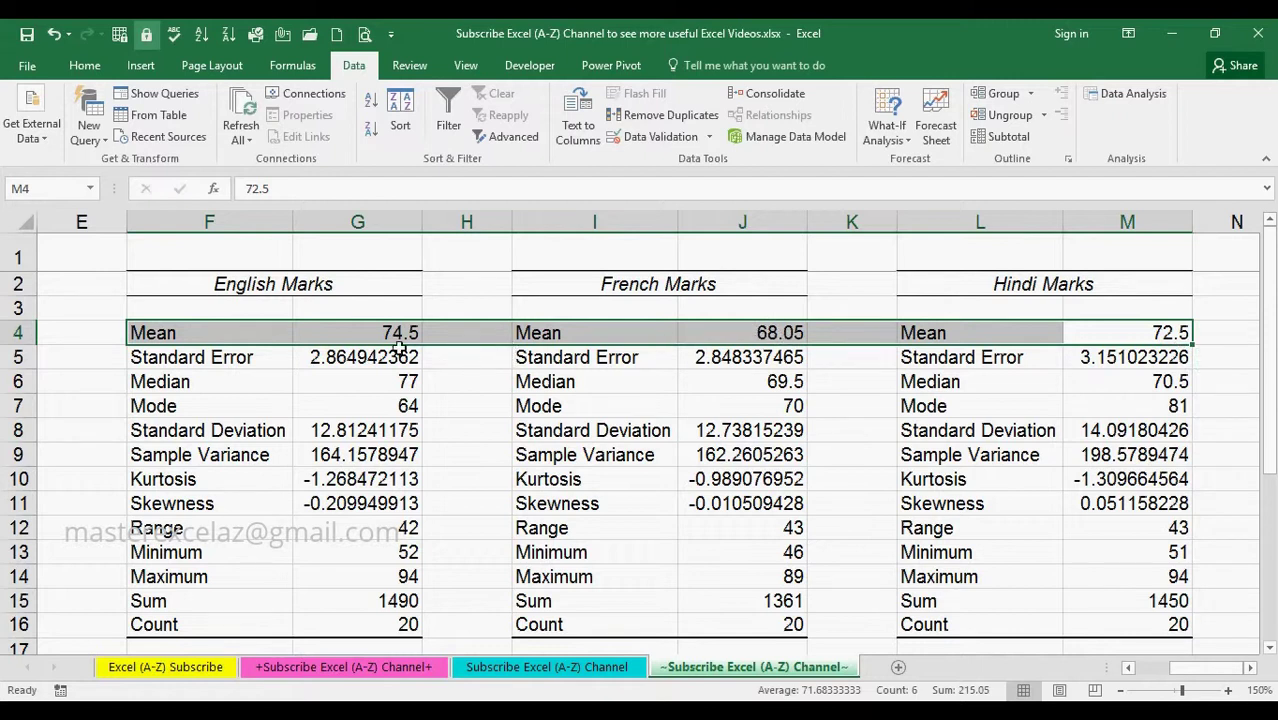
click(257, 335)
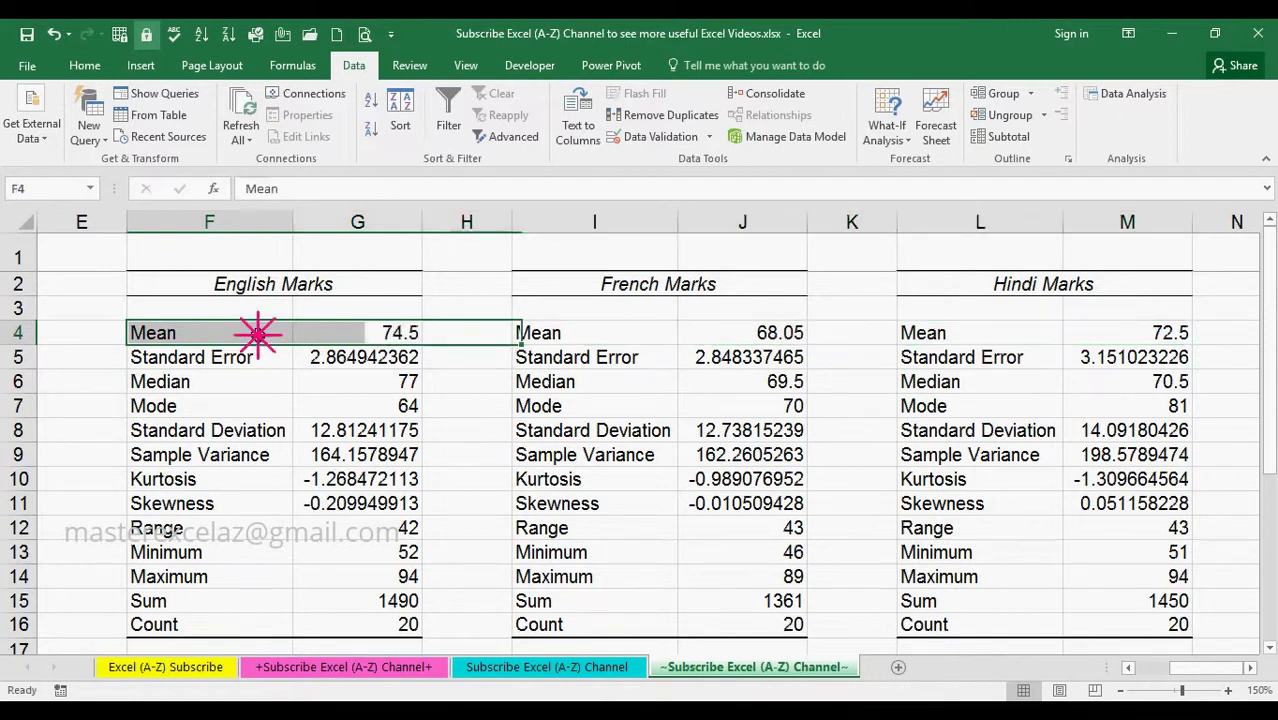